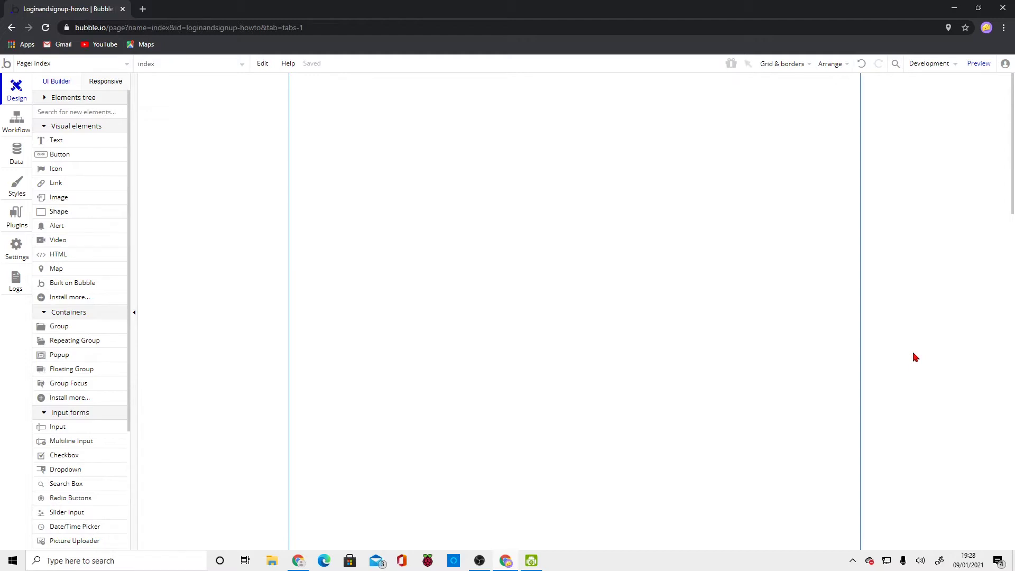
- Check the list of pages and stay on the index page
{"action": "double_click", "coordinate": [87, 28]}
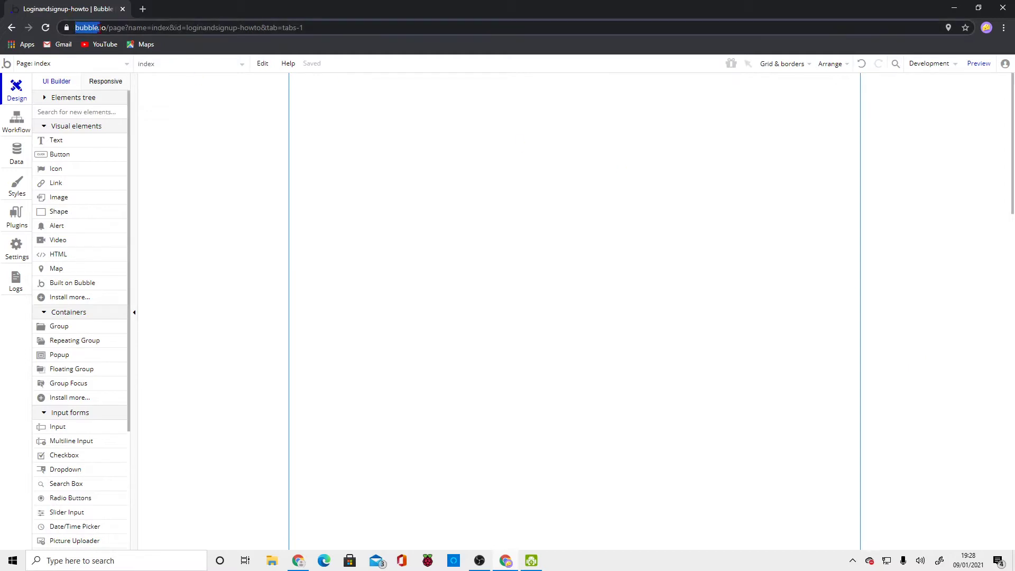
{"action": "left_click", "coordinate": [334, 166]}
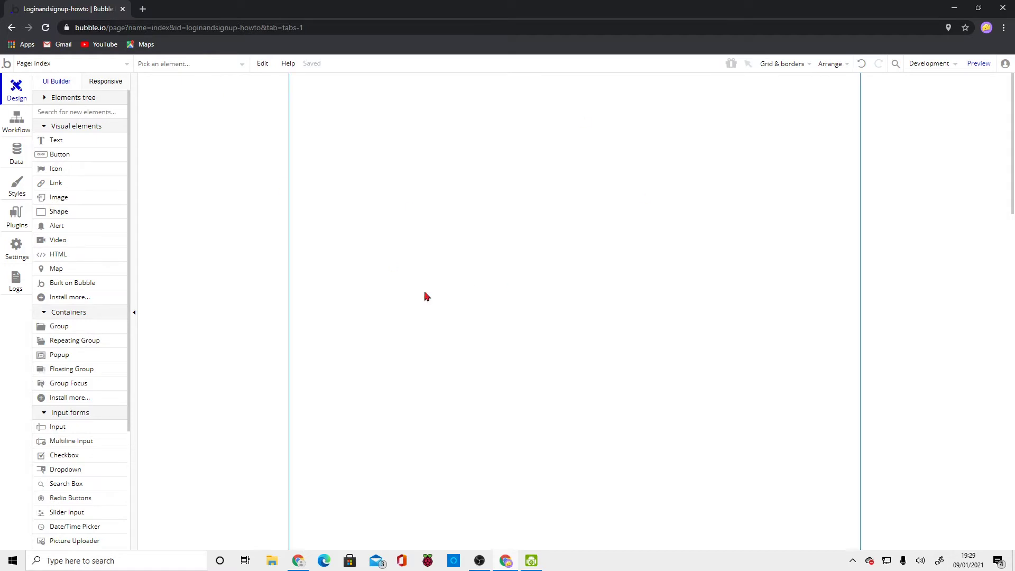
{"action": "left_click", "coordinate": [48, 63]}
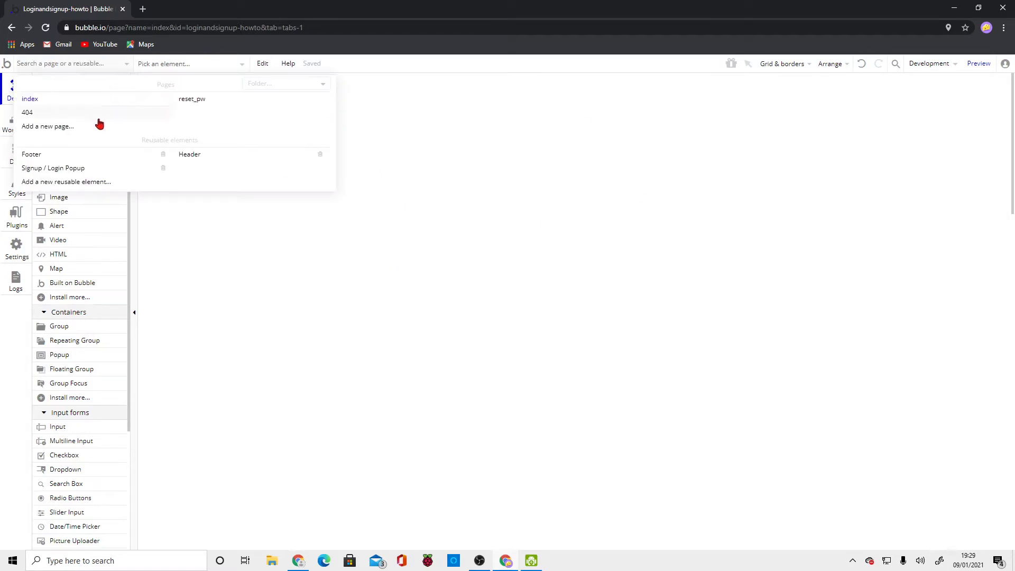
{"action": "left_click", "coordinate": [589, 225]}
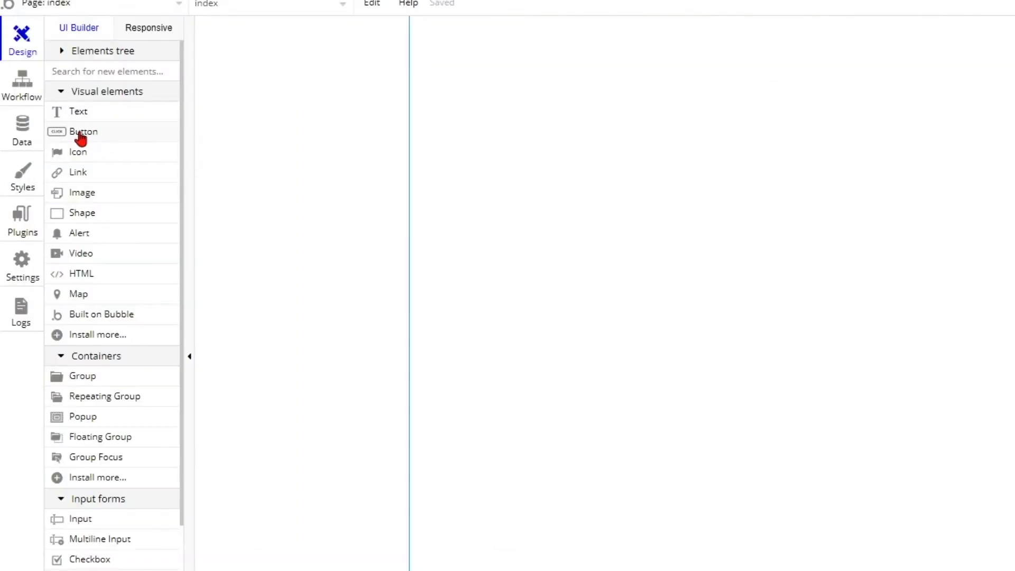
- Draw a button labelled Signup and move it to the page's top-left corner
{"action": "left_click", "coordinate": [80, 137]}
{"action": "left_click_drag", "start_coordinate": [434, 52], "coordinate": [488, 76]}
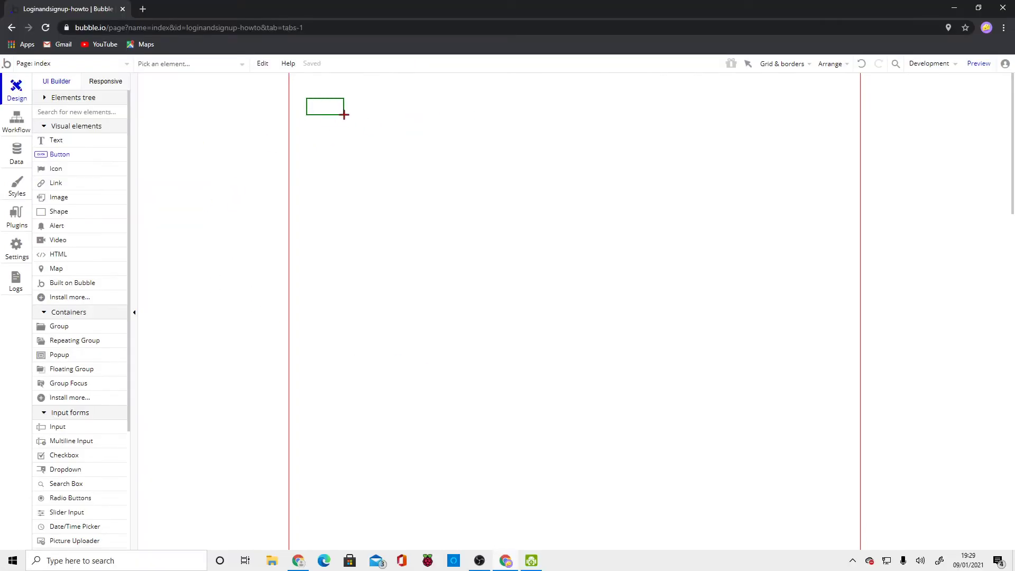
{"action": "left_click_drag", "start_coordinate": [344, 115], "coordinate": [398, 127]}
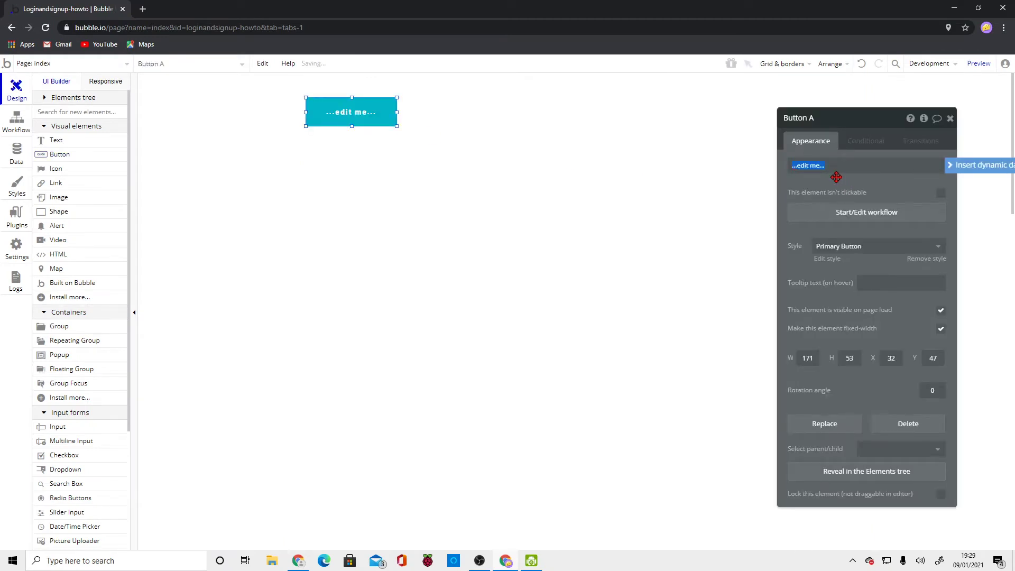
{"action": "type", "text": "Signup"}
{"action": "left_click", "coordinate": [950, 119]}
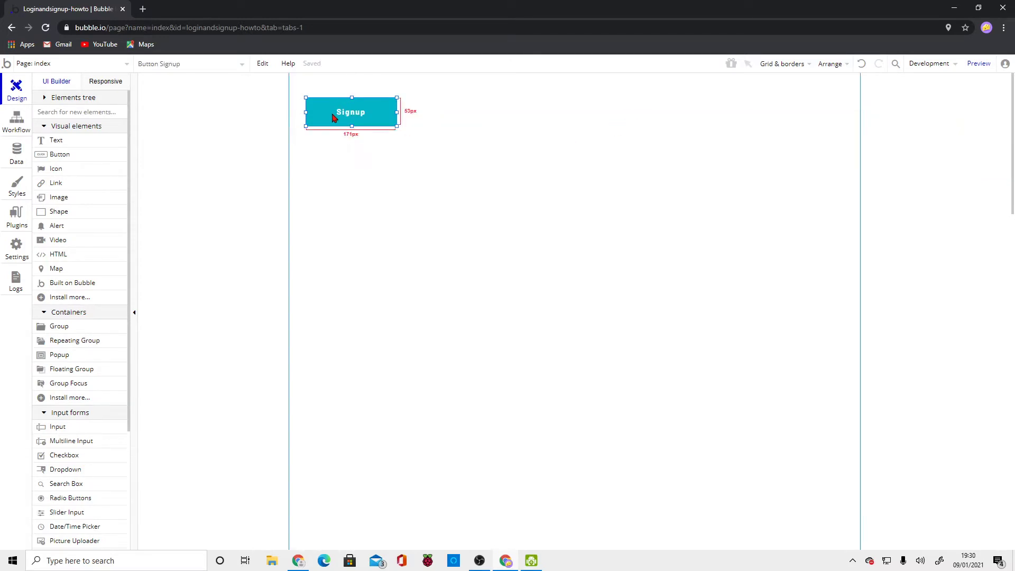
{"action": "left_click_drag", "start_coordinate": [333, 117], "coordinate": [329, 93]}
{"action": "left_click", "coordinate": [356, 134]}
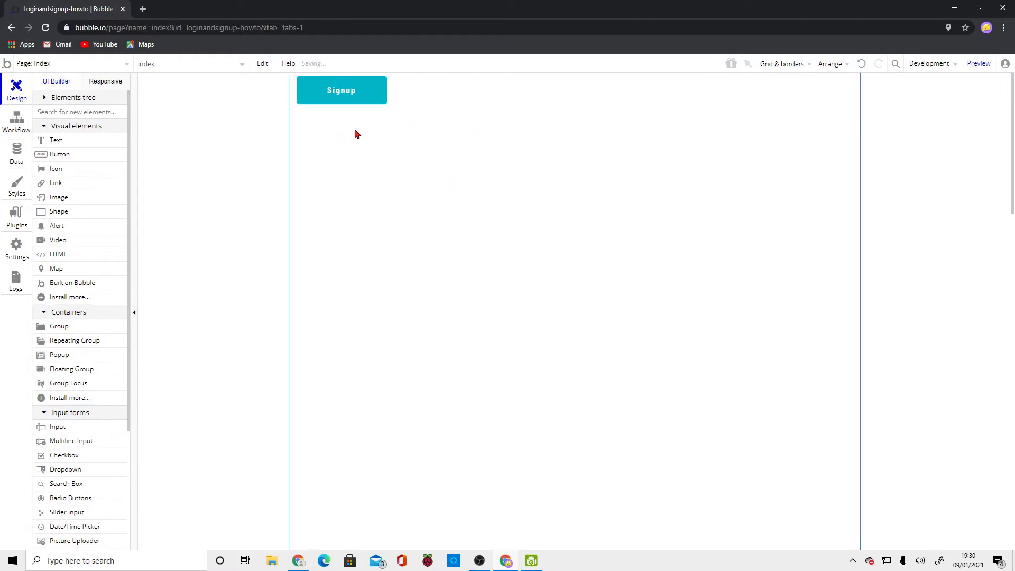
{"action": "left_click", "coordinate": [369, 100]}
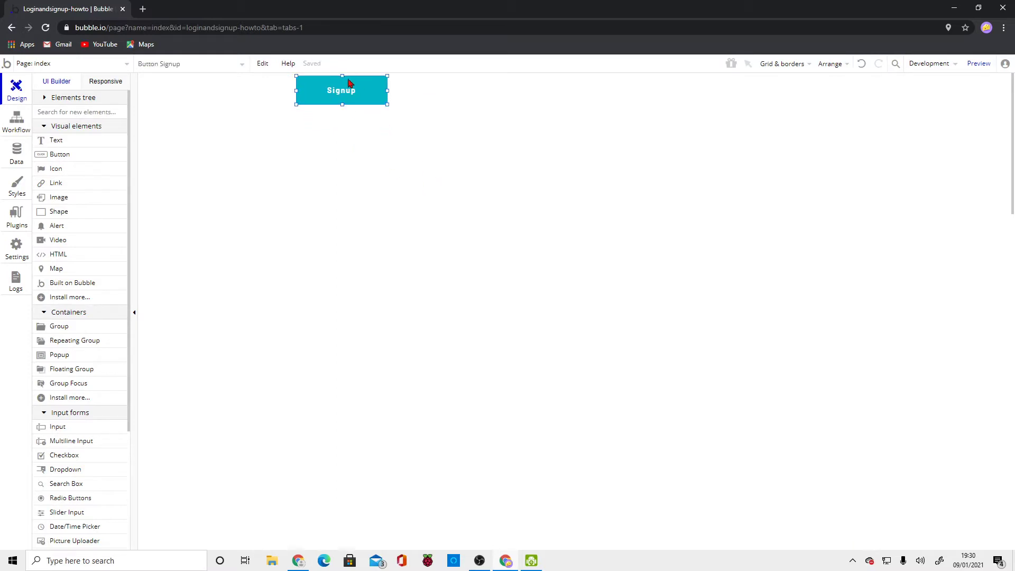
{"action": "key", "text": "Escape"}
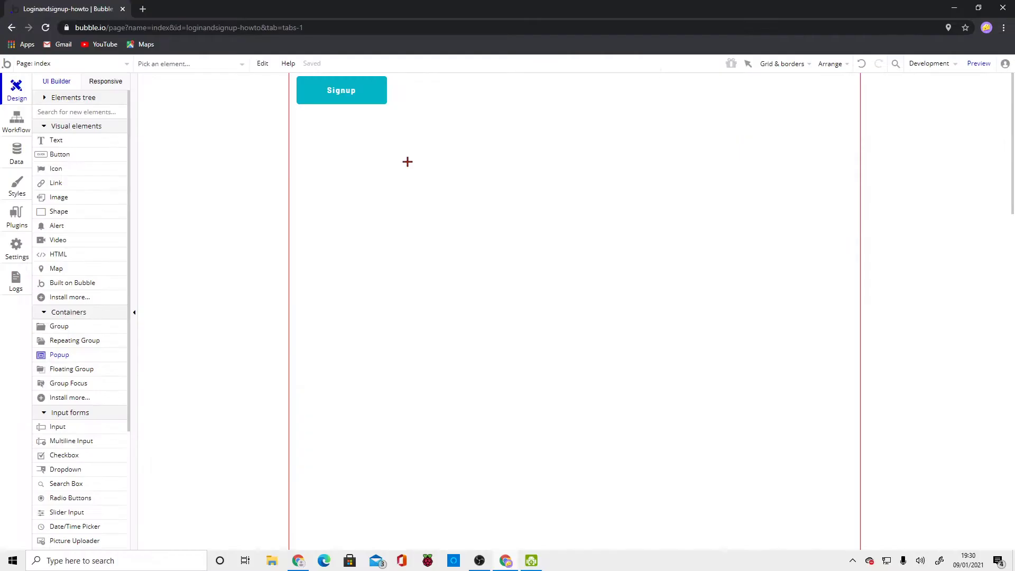
- Draw Popup A on the index page and resize it to 337 by 345
{"action": "mouse_move", "coordinate": [382, 142]}
{"action": "left_mouse_down"}
{"action": "mouse_move", "coordinate": [466, 206]}
{"action": "mouse_move", "coordinate": [699, 347]}
{"action": "mouse_move", "coordinate": [802, 390]}
{"action": "mouse_move", "coordinate": [474, 329]}
{"action": "mouse_move", "coordinate": [624, 347]}
{"action": "mouse_move", "coordinate": [820, 397]}
{"action": "mouse_move", "coordinate": [567, 342]}
{"action": "mouse_move", "coordinate": [543, 305]}
{"action": "left_mouse_up"}
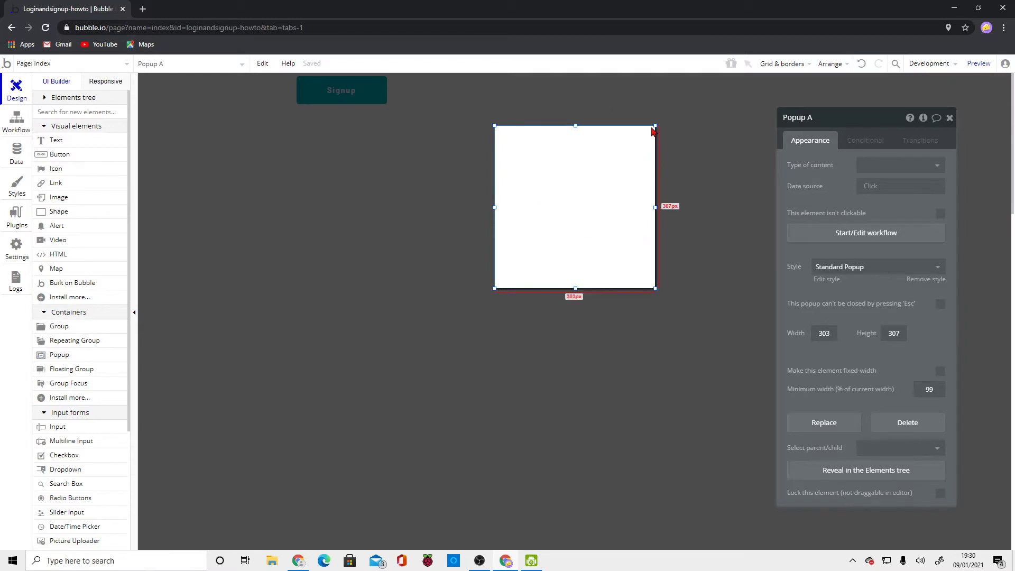
{"action": "left_click_drag", "start_coordinate": [653, 131], "coordinate": [674, 103]}
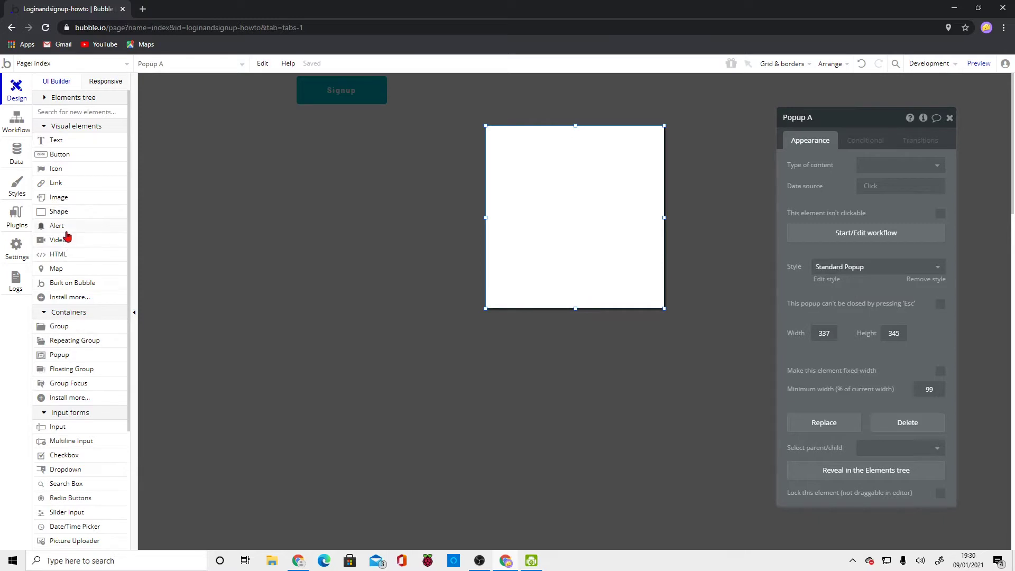
{"action": "left_click", "coordinate": [58, 140]}
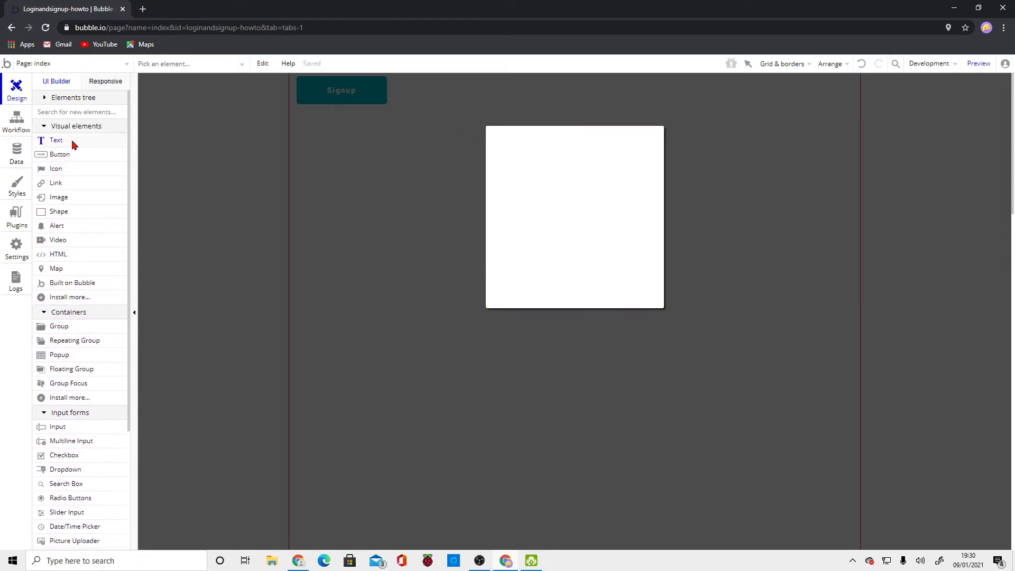
- Draw a text box across the popup's top holding the label Signup
{"action": "left_click_drag", "start_coordinate": [497, 130], "coordinate": [658, 159]}
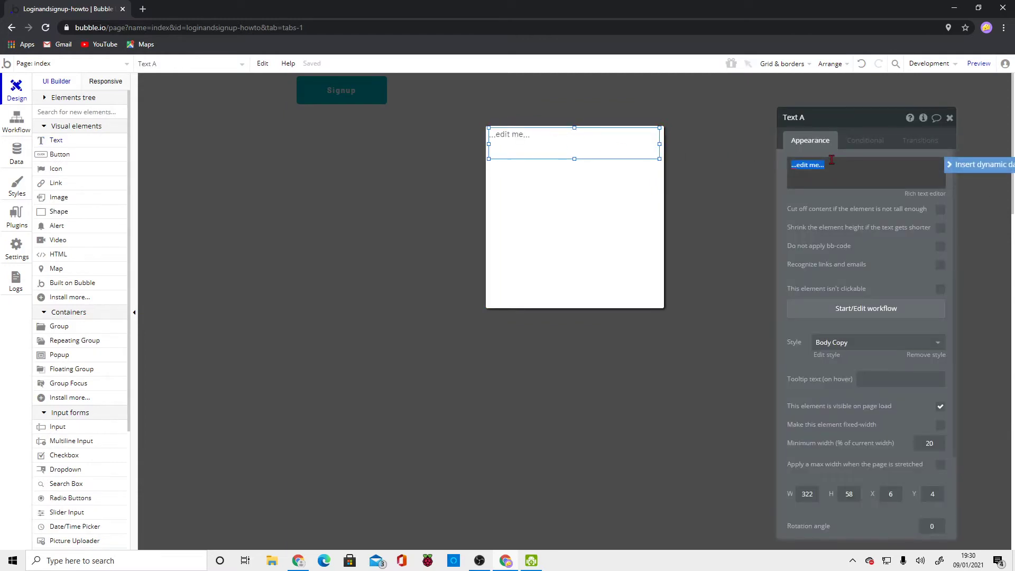
{"action": "key", "text": "BackSpace"}
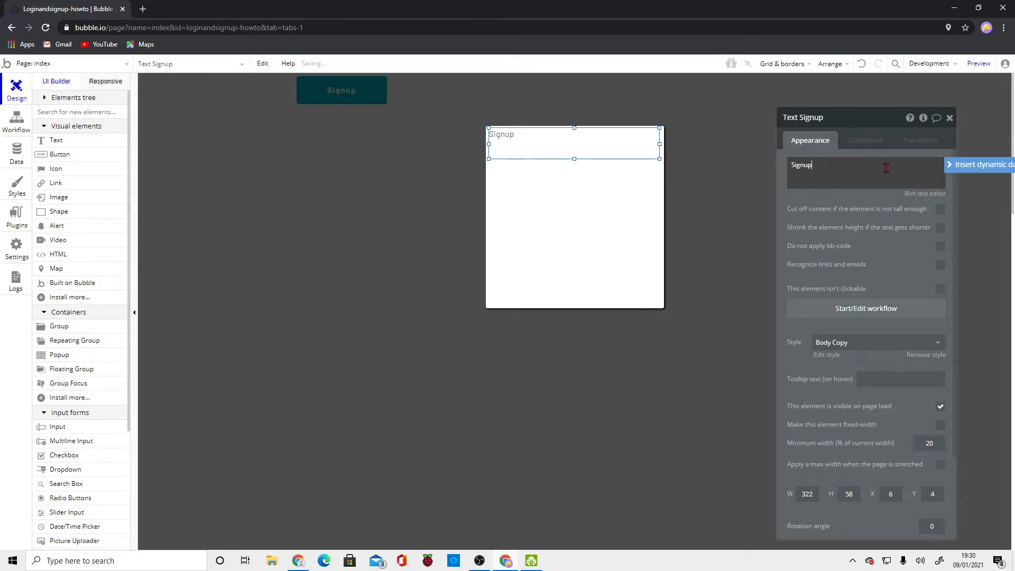
{"action": "left_click", "coordinate": [913, 196]}
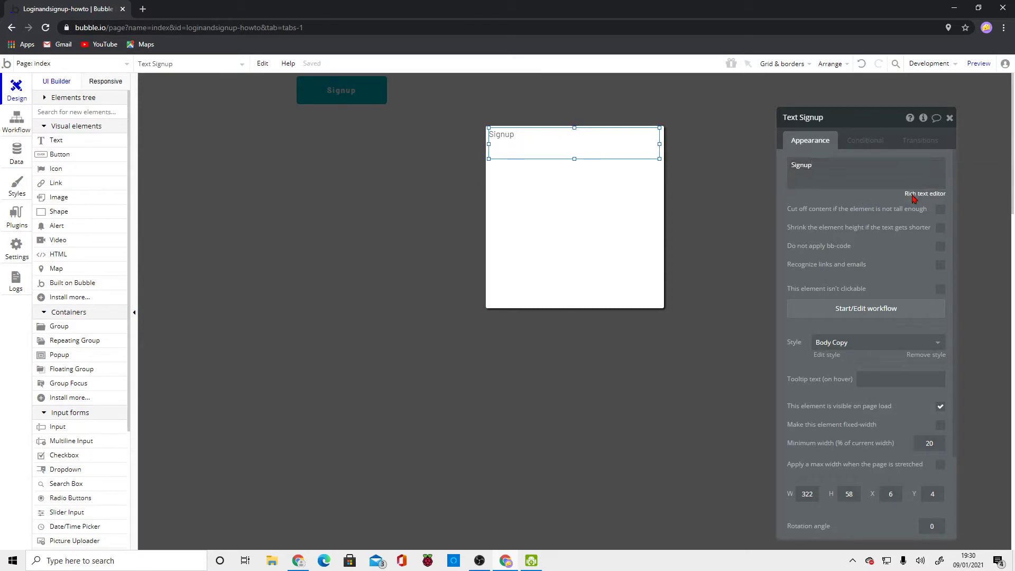
{"action": "left_click_drag", "start_coordinate": [364, 152], "coordinate": [292, 157]}
{"action": "left_click", "coordinate": [337, 137]}
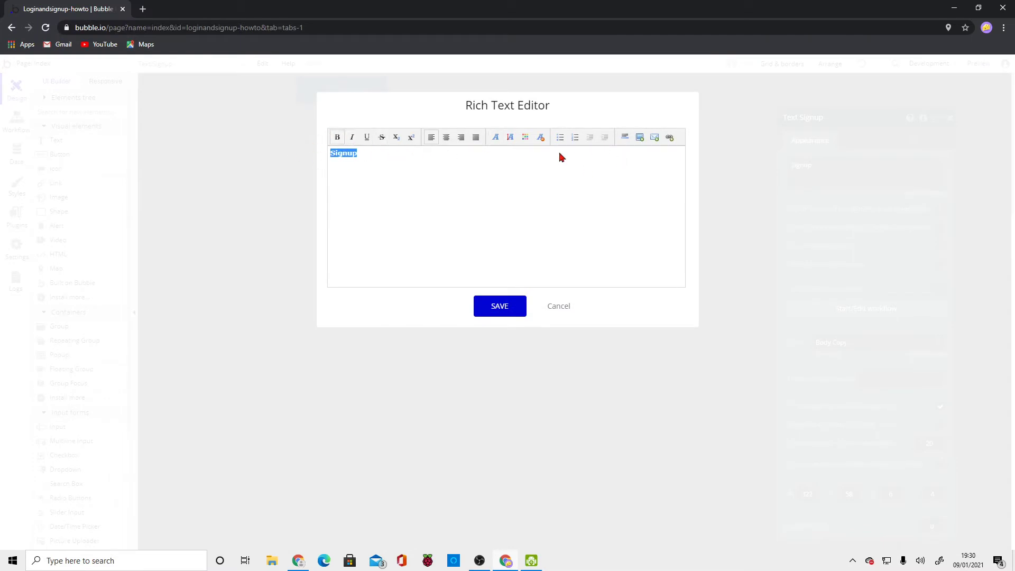
{"action": "left_click", "coordinate": [556, 307]}
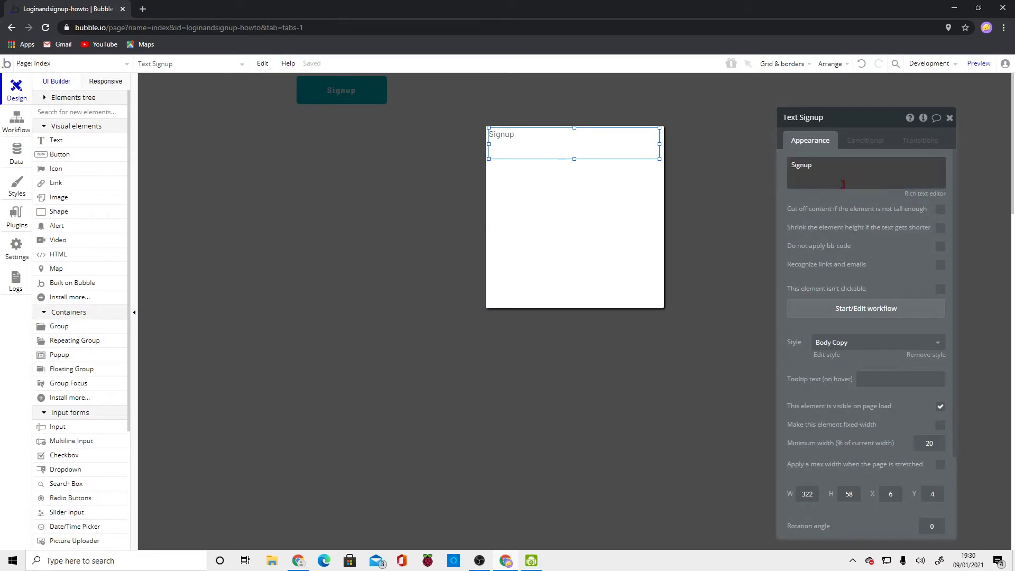
- Format the Signup label bold, font size 6, in Comic Sans MS, and save
{"action": "left_click", "coordinate": [910, 194]}
{"action": "left_click_drag", "start_coordinate": [381, 155], "coordinate": [314, 153]}
{"action": "left_click", "coordinate": [337, 136]}
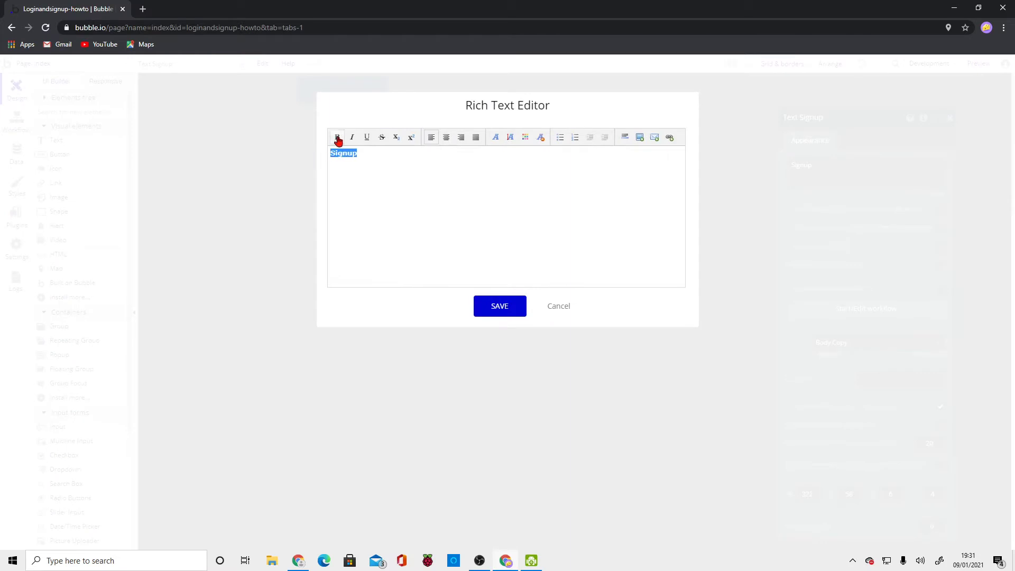
{"action": "left_click", "coordinate": [508, 138]}
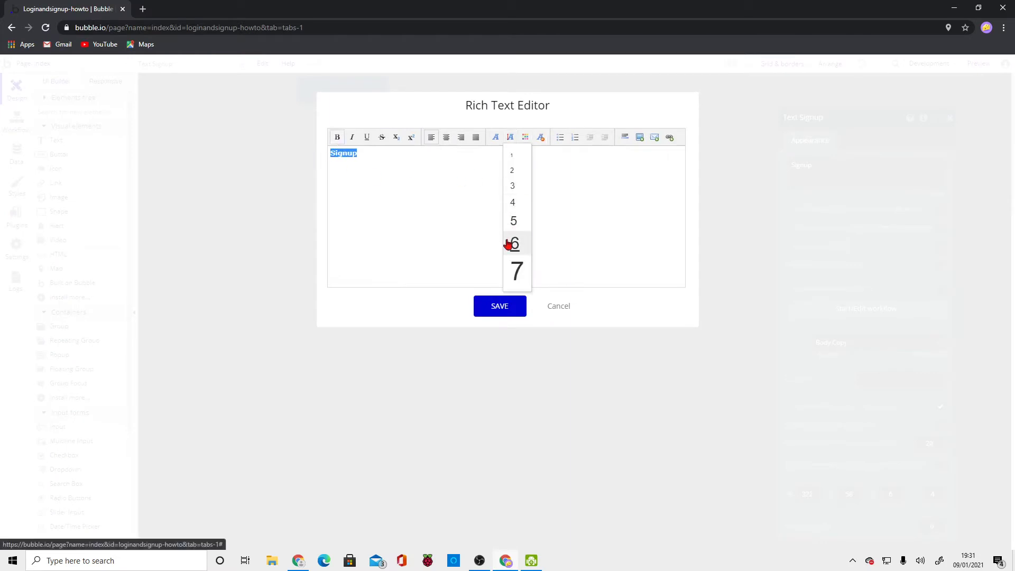
{"action": "left_click", "coordinate": [514, 243]}
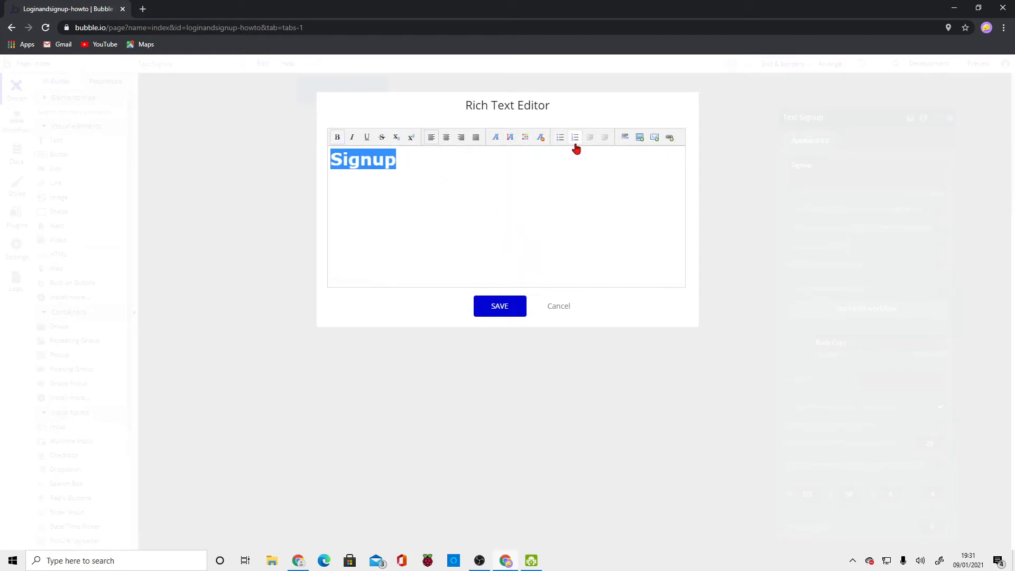
{"action": "left_click", "coordinate": [505, 141]}
{"action": "left_click", "coordinate": [495, 138]}
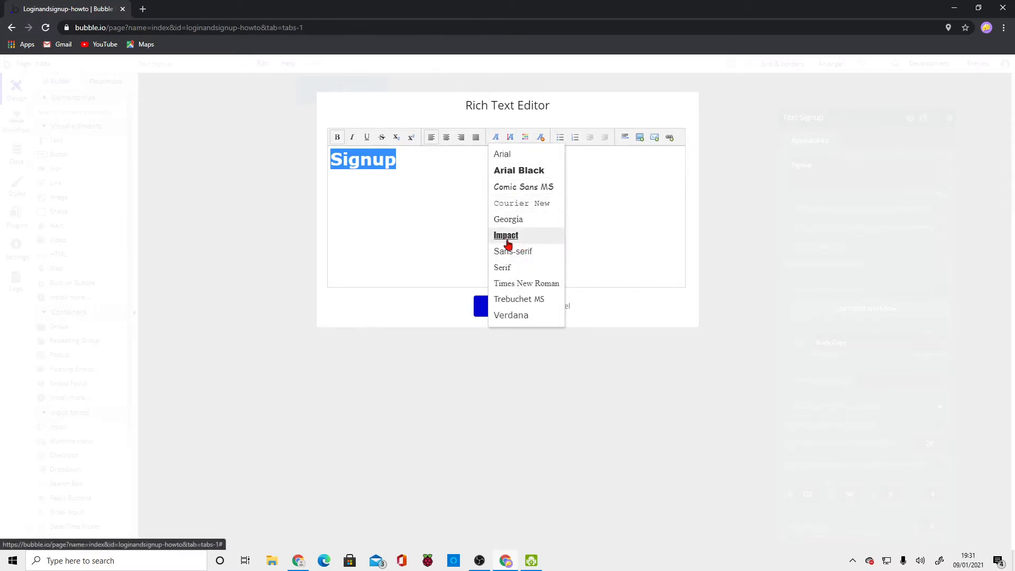
{"action": "left_click", "coordinate": [506, 238]}
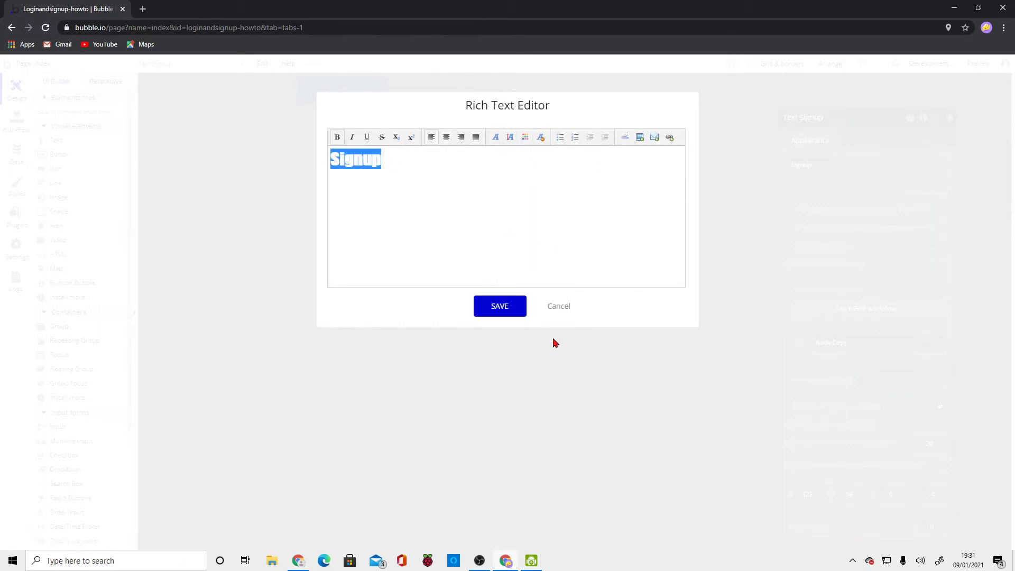
{"action": "left_click", "coordinate": [495, 141]}
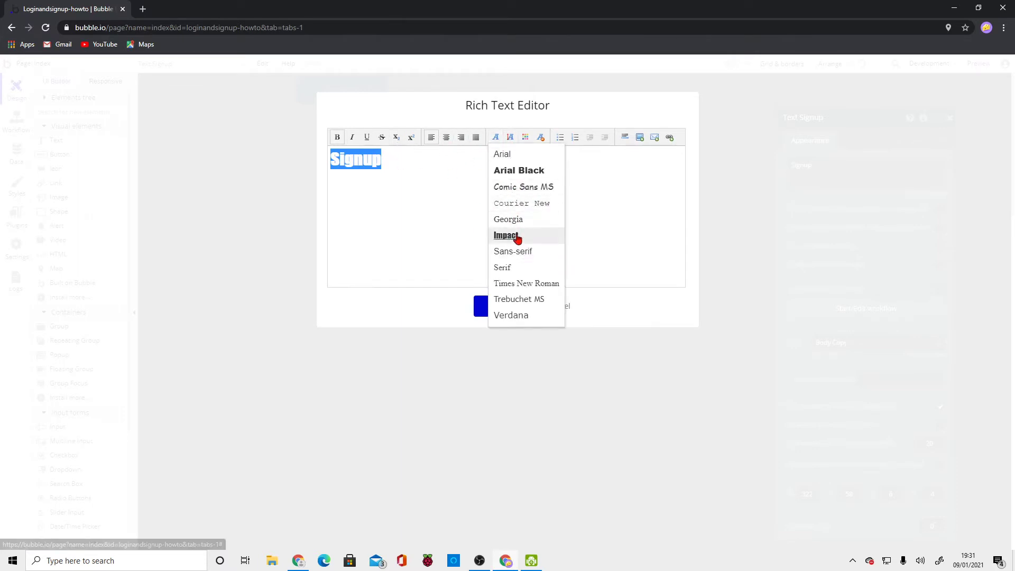
{"action": "left_click", "coordinate": [510, 192]}
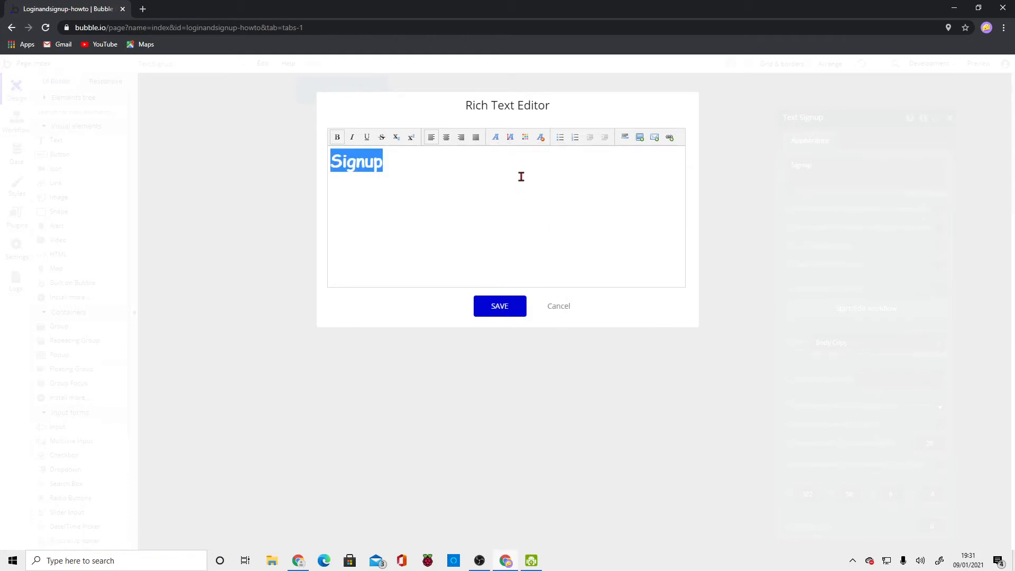
{"action": "left_click", "coordinate": [525, 312]}
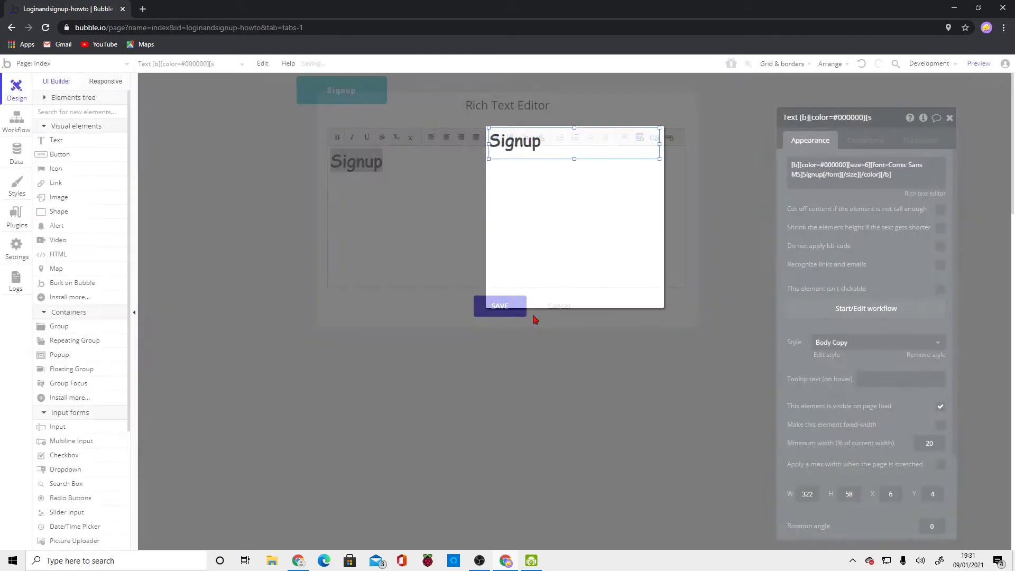
- Shrink the Signup text box to fit and centre it horizontally in the popup
{"action": "left_click_drag", "start_coordinate": [659, 159], "coordinate": [516, 154]}
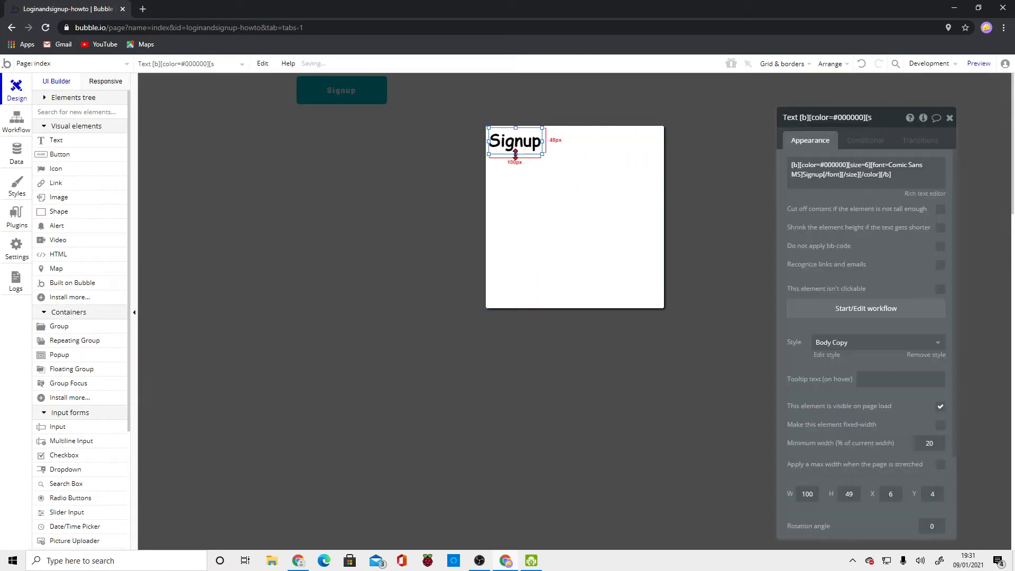
{"action": "right_click", "coordinate": [519, 140]}
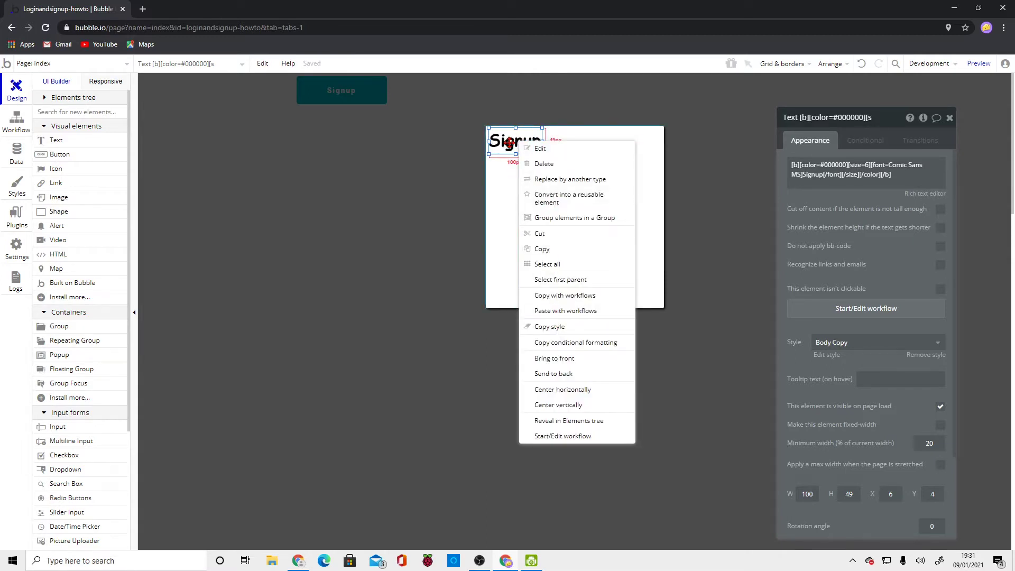
{"action": "left_click", "coordinate": [561, 395]}
{"action": "left_click", "coordinate": [580, 229]}
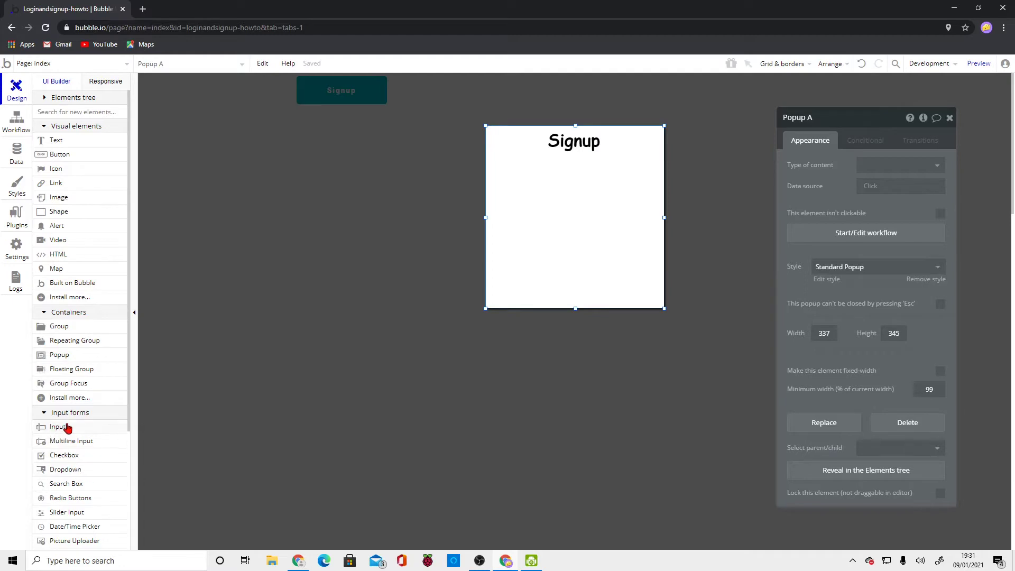
- Draw an input in the popup with placeholder Email and make it required
{"action": "scroll", "coordinate": [59, 344], "scroll_direction": "down", "scroll_amount": 3}
{"action": "scroll", "coordinate": [77, 317], "scroll_direction": "down", "scroll_amount": 1}
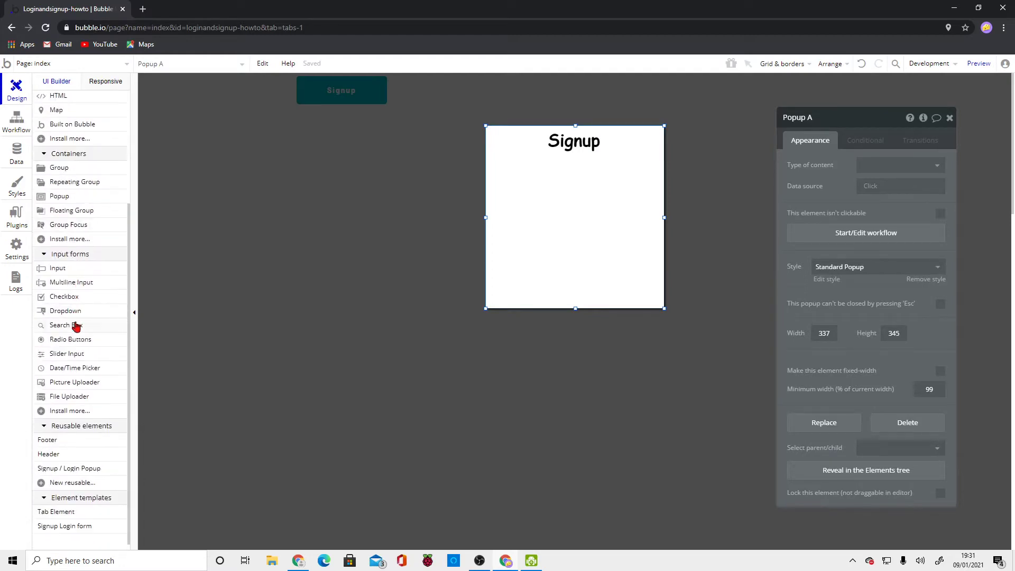
{"action": "left_click", "coordinate": [58, 268]}
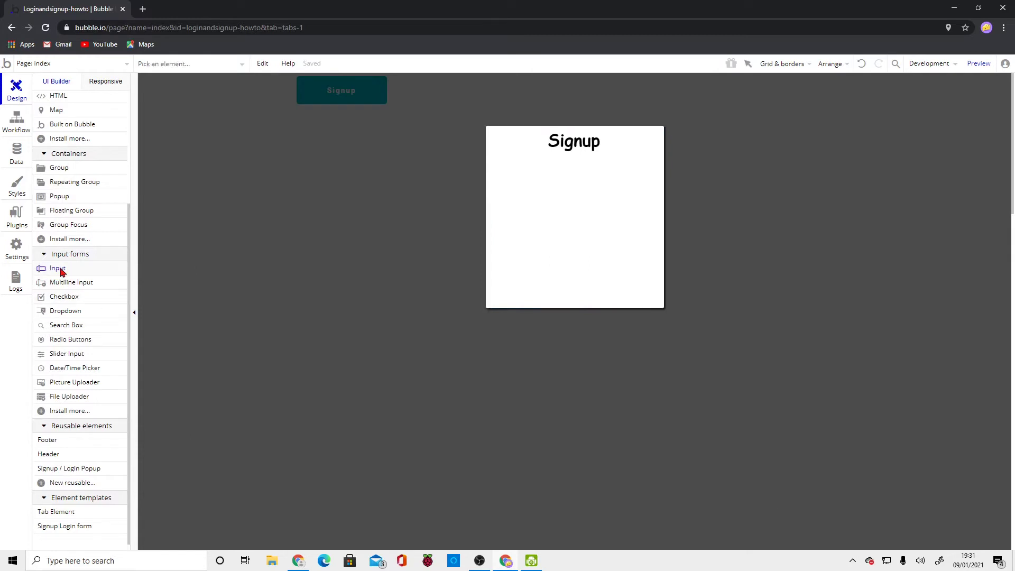
{"action": "left_click_drag", "start_coordinate": [490, 153], "coordinate": [659, 180]}
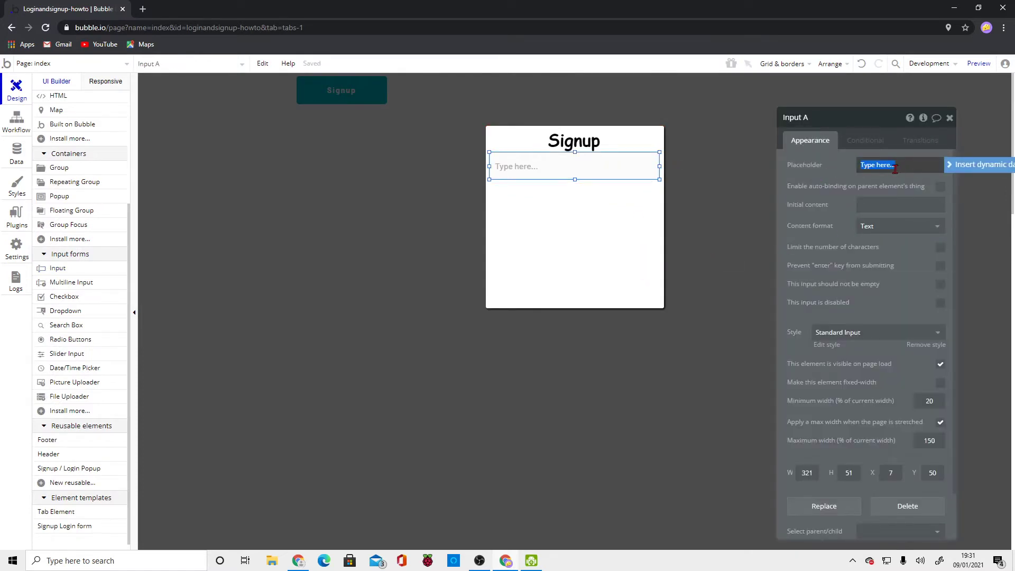
{"action": "type", "text": "Email"}
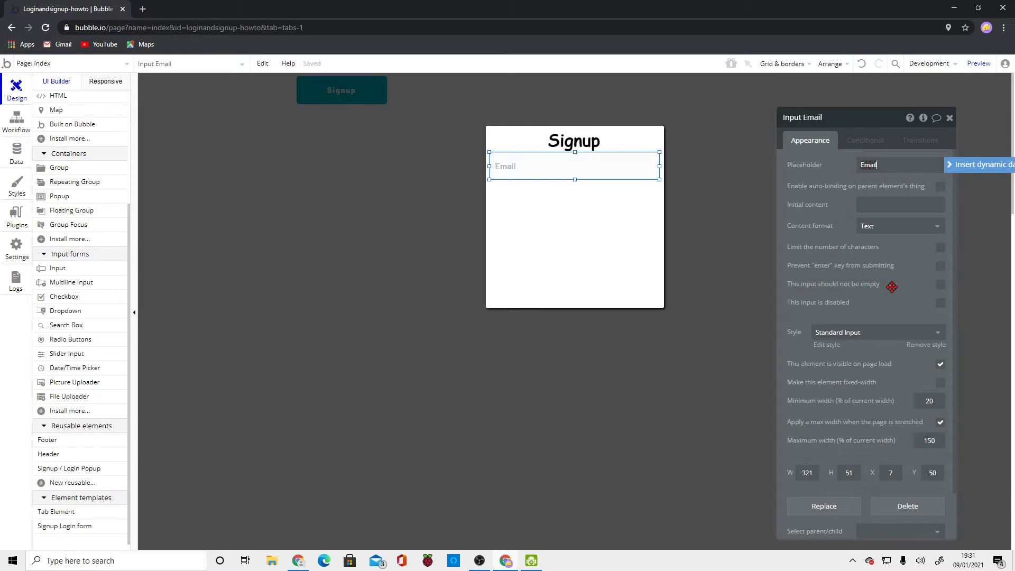
{"action": "left_click", "coordinate": [940, 284]}
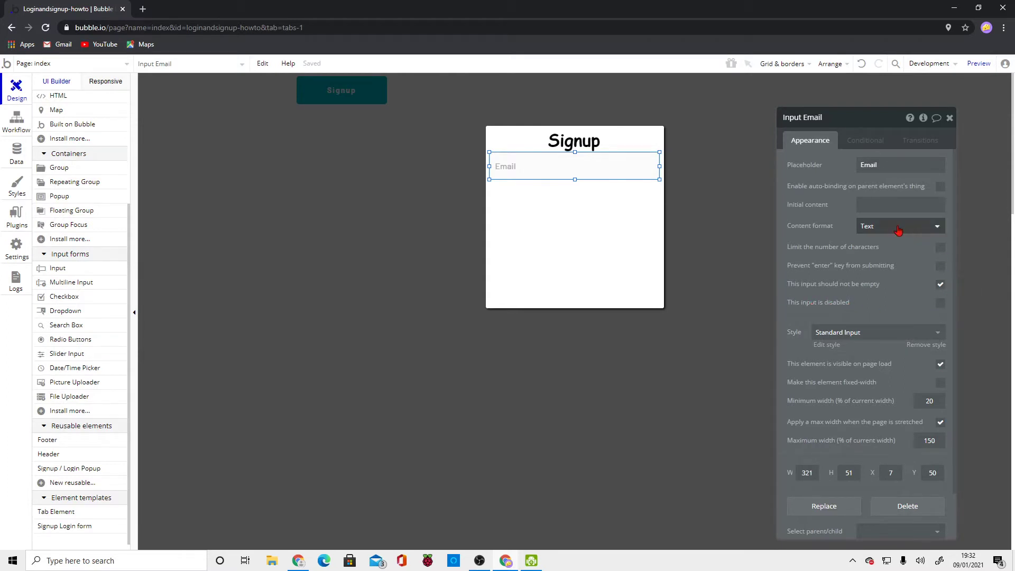
- Choose Create a new style from the Email input's style list
{"action": "scroll", "coordinate": [877, 327], "scroll_direction": "down", "scroll_amount": 1}
{"action": "scroll", "coordinate": [892, 323], "scroll_direction": "up", "scroll_amount": 1}
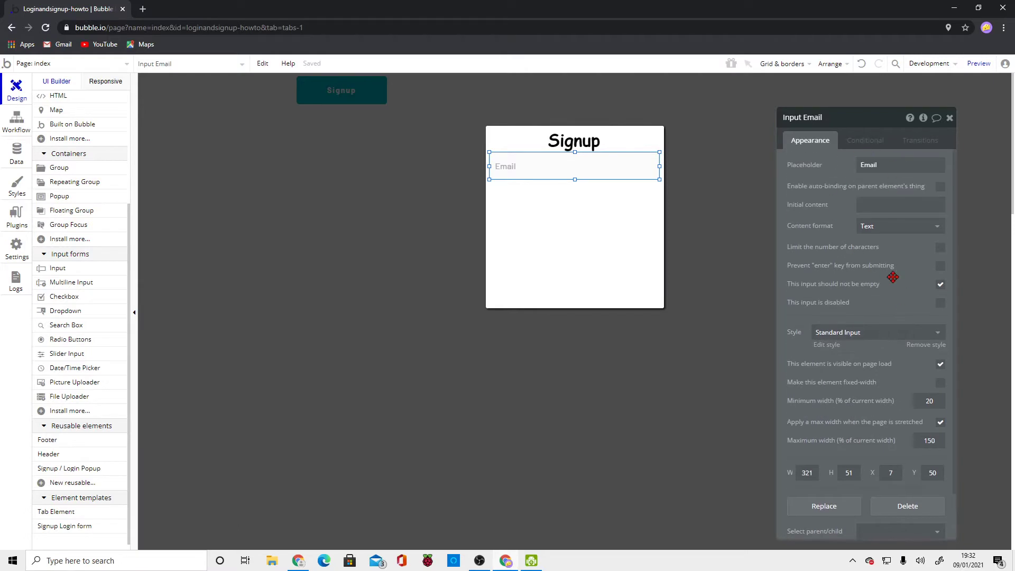
{"action": "scroll", "coordinate": [883, 346], "scroll_direction": "down", "scroll_amount": 1}
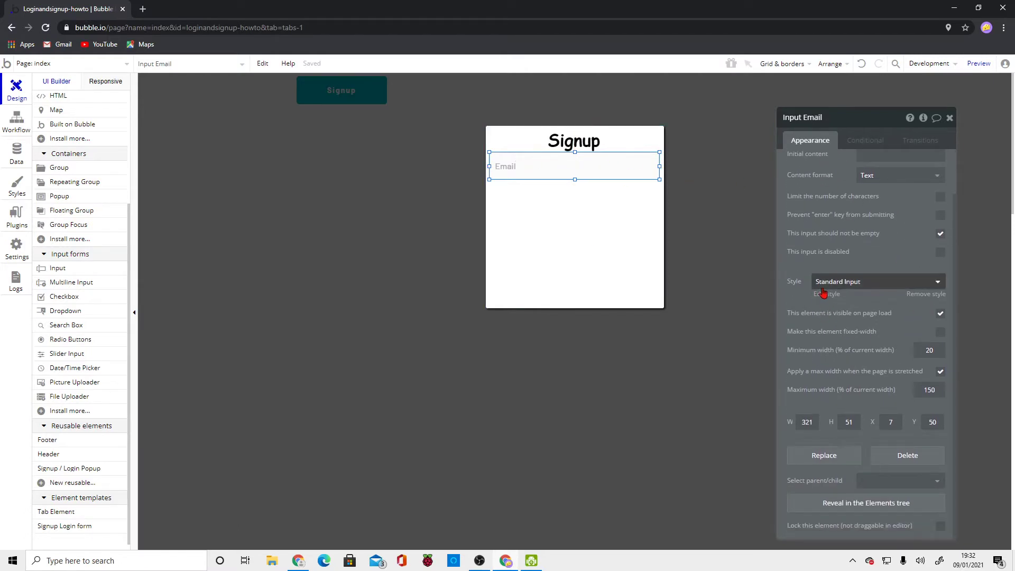
{"action": "left_click", "coordinate": [823, 281]}
{"action": "left_click", "coordinate": [842, 284]}
{"action": "left_click", "coordinate": [846, 284]}
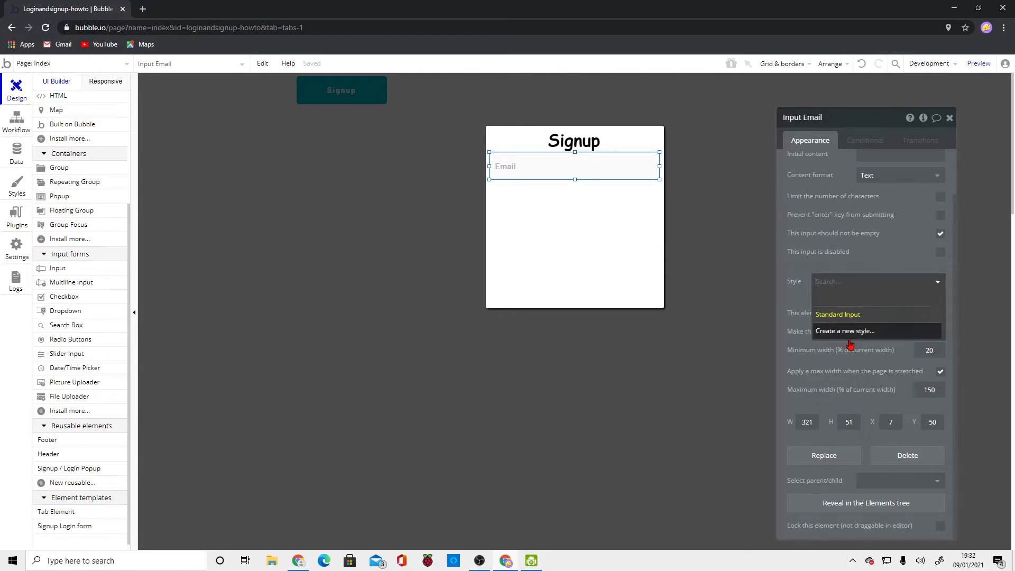
{"action": "left_click", "coordinate": [843, 333]}
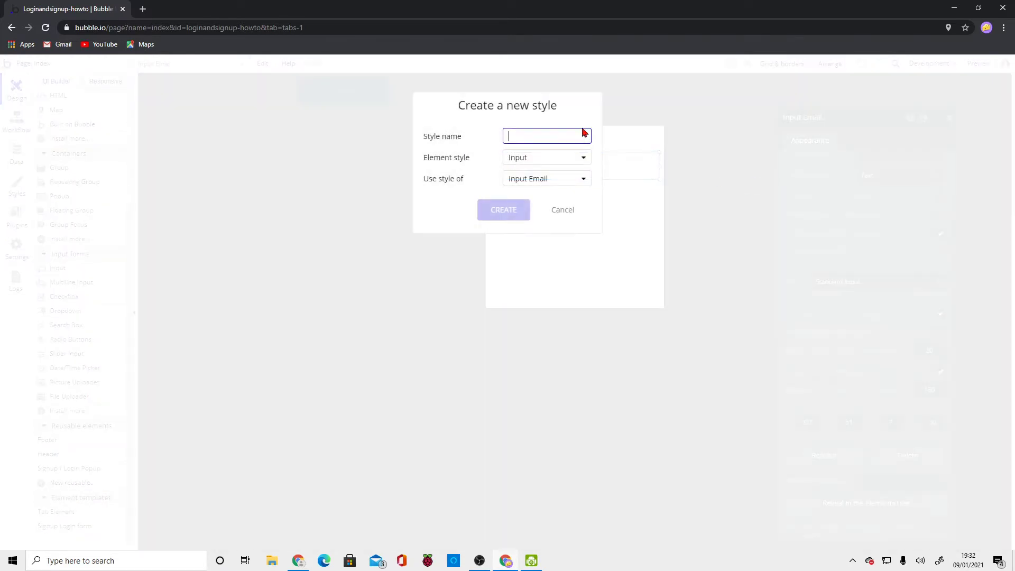
- Create Style 1 with black placeholder text and a flat red #FF0000 background
{"action": "type", "text": "Style 1"}
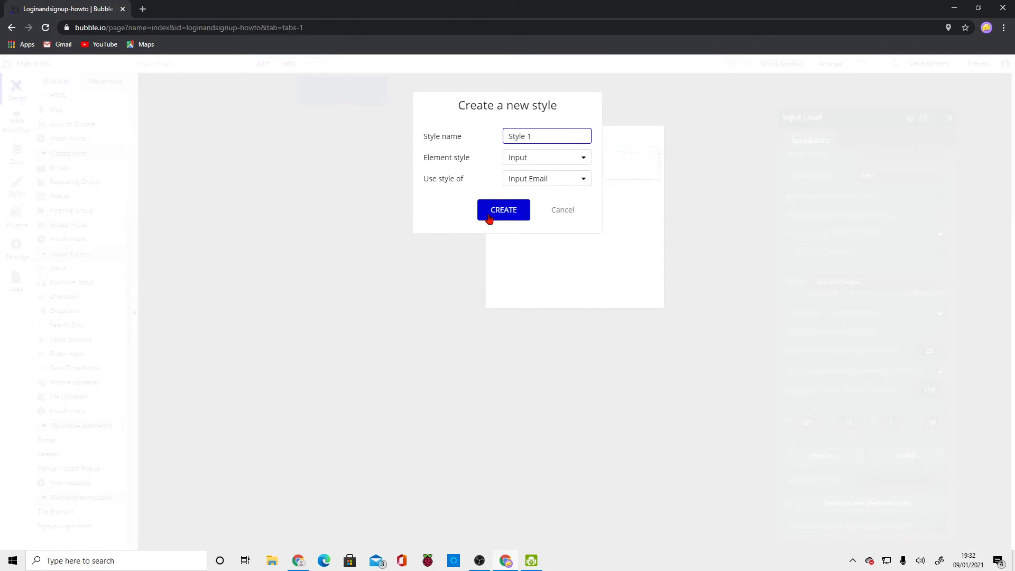
{"action": "left_click", "coordinate": [503, 210]}
{"action": "left_click", "coordinate": [828, 295]}
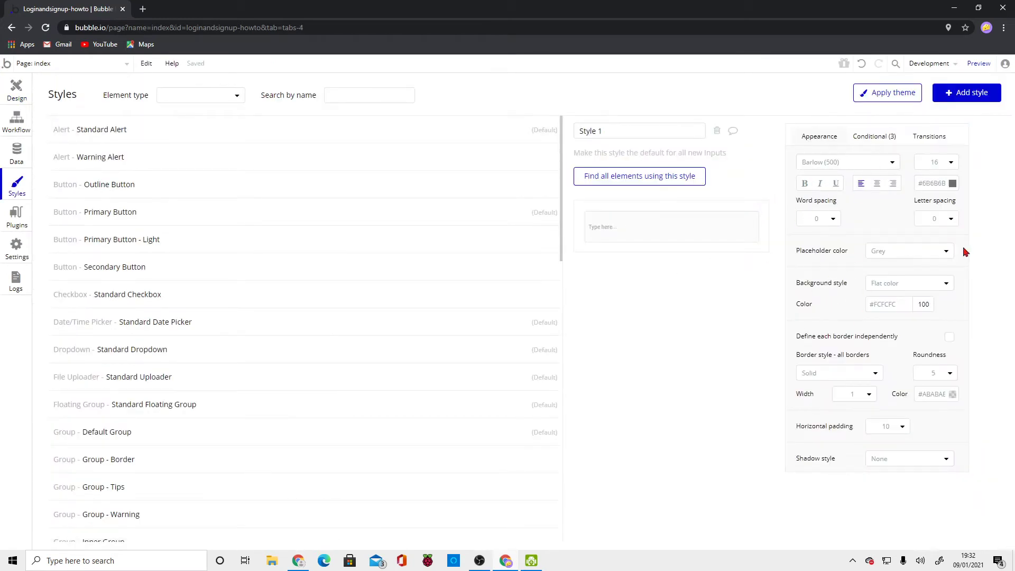
{"action": "left_click", "coordinate": [892, 252]}
{"action": "left_click", "coordinate": [880, 284]}
{"action": "left_click", "coordinate": [918, 282]}
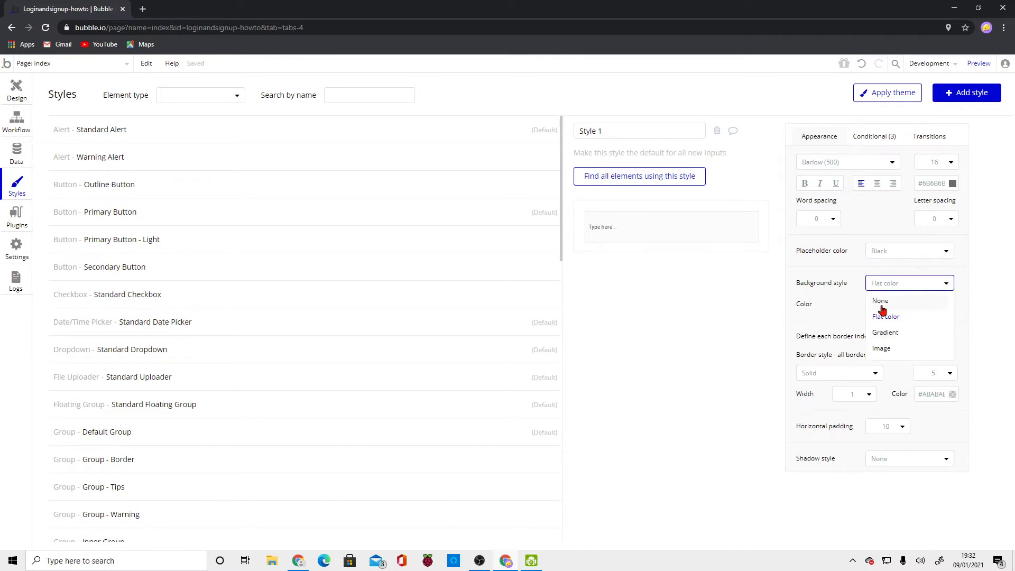
{"action": "left_click", "coordinate": [882, 313]}
{"action": "left_click", "coordinate": [904, 305]}
{"action": "left_click_drag", "start_coordinate": [927, 338], "coordinate": [993, 268]}
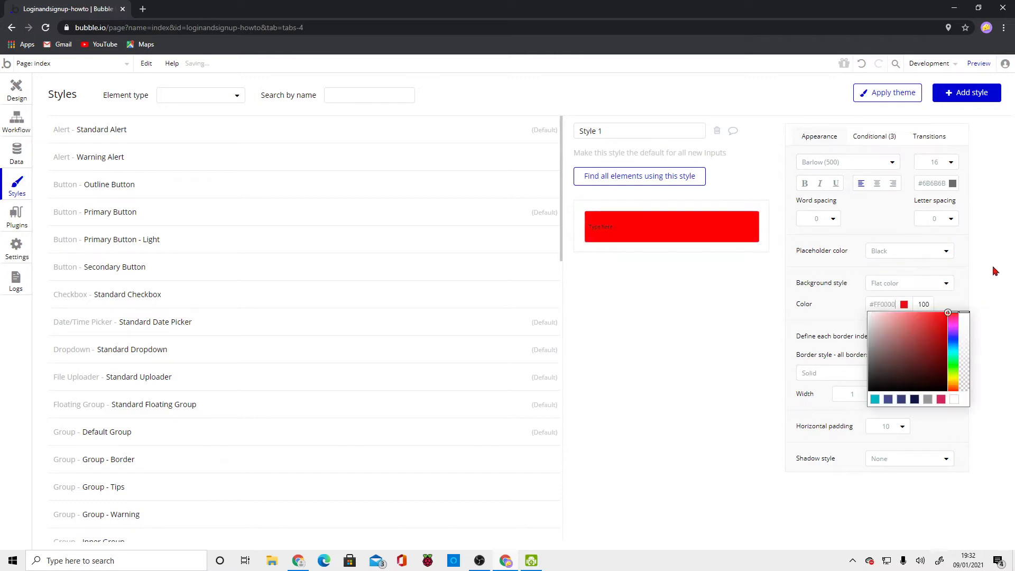
{"action": "left_click", "coordinate": [986, 276]}
- Set the Email input back to Standard Input and copy it
{"action": "left_click", "coordinate": [21, 100]}
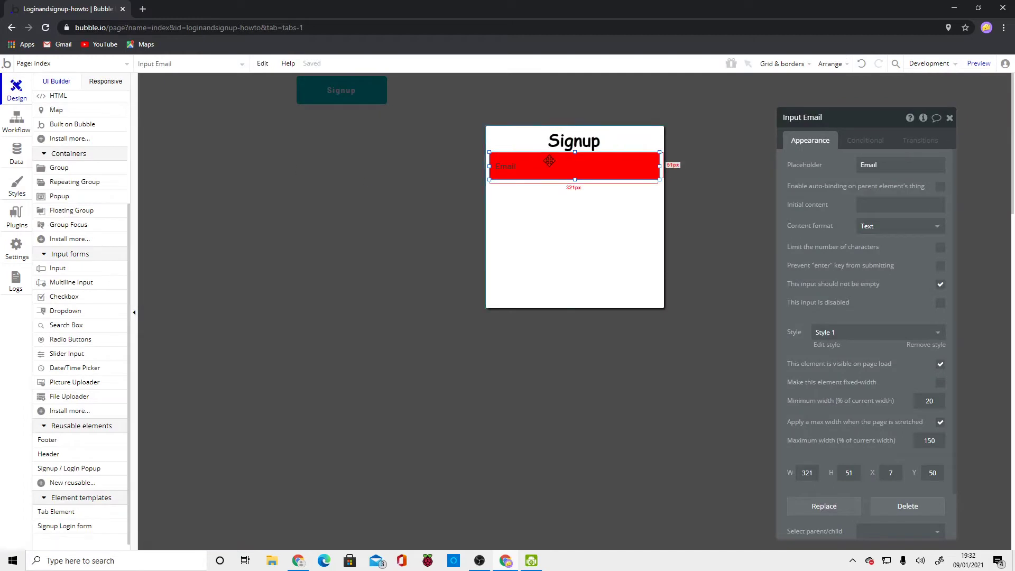
{"action": "left_click", "coordinate": [873, 333]}
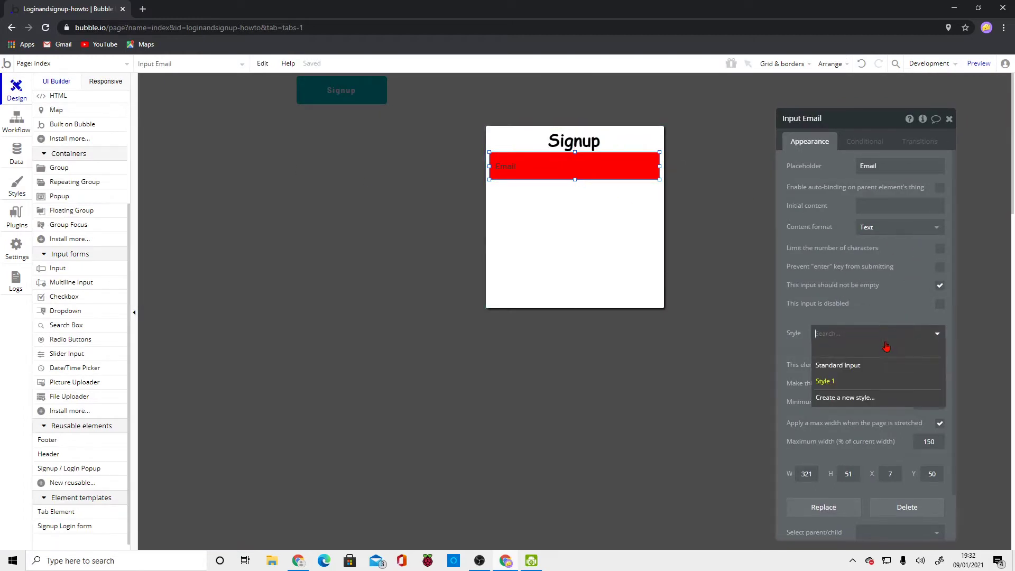
{"action": "left_click", "coordinate": [851, 365]}
{"action": "left_click", "coordinate": [948, 118]}
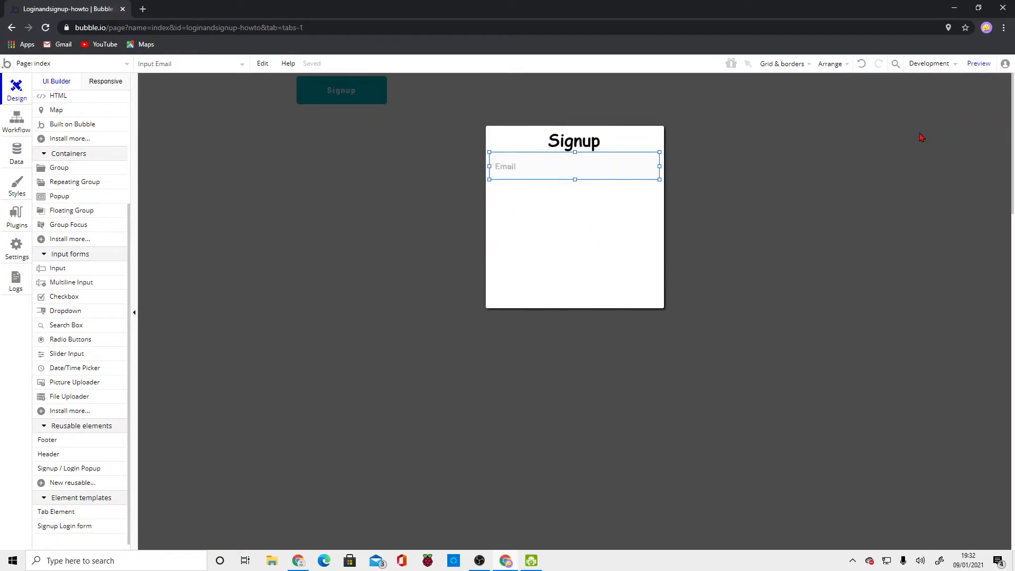
{"action": "left_click", "coordinate": [555, 200]}
{"action": "left_click", "coordinate": [539, 165]}
{"action": "key", "text": "ctrl+c"}
- Paste a copy of the Email input below it with placeholder password
{"action": "key", "text": "ctrl+v"}
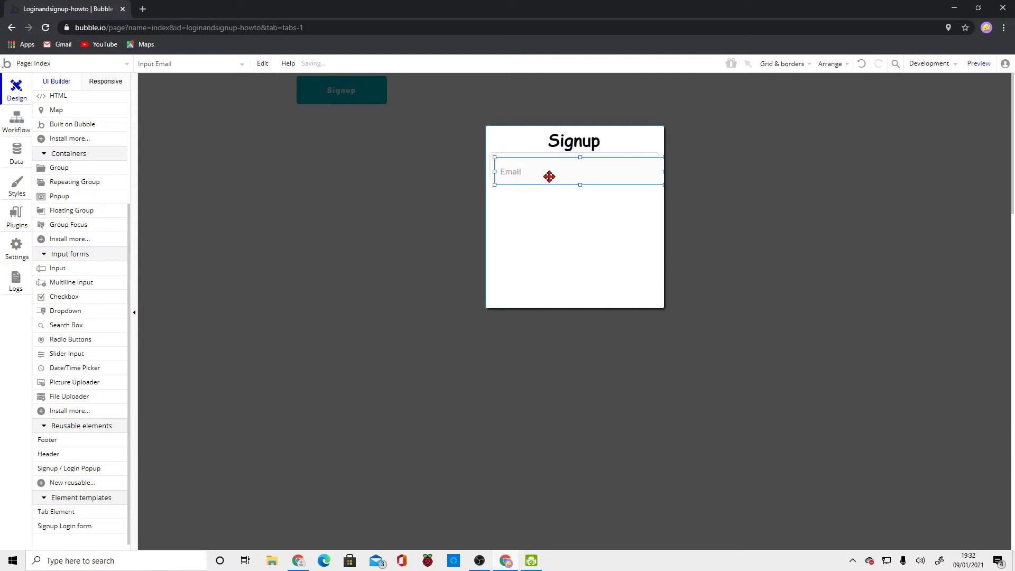
{"action": "left_click_drag", "start_coordinate": [548, 176], "coordinate": [540, 195]}
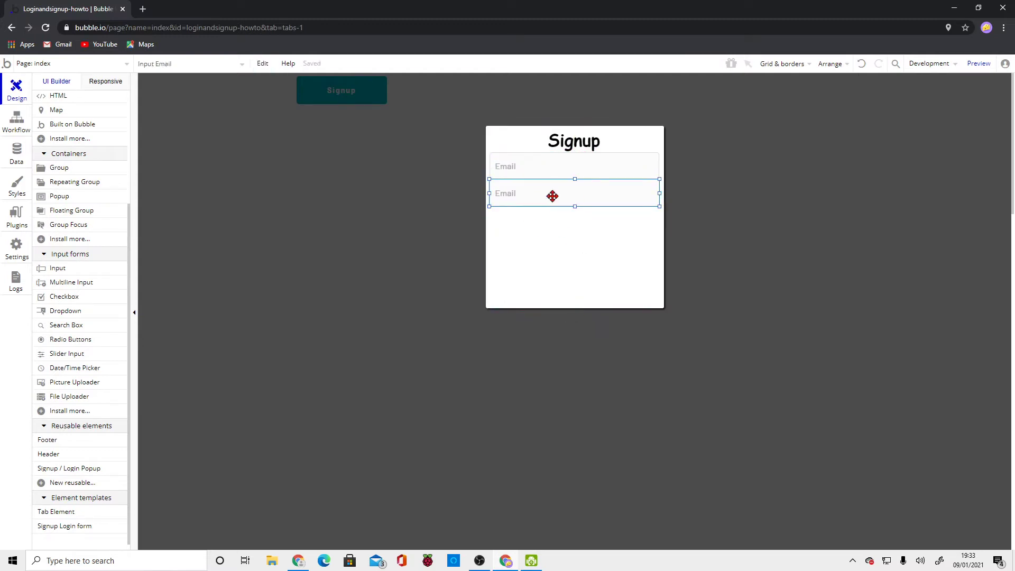
{"action": "double_click", "coordinate": [550, 194]}
{"action": "left_click", "coordinate": [912, 168]}
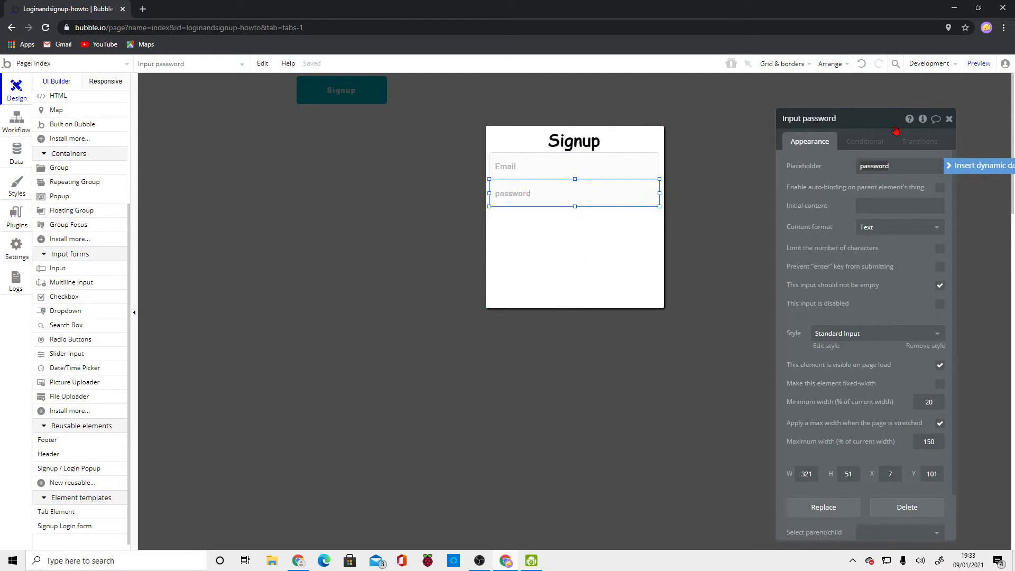
{"action": "left_click", "coordinate": [949, 120]}
{"action": "left_click", "coordinate": [533, 277]}
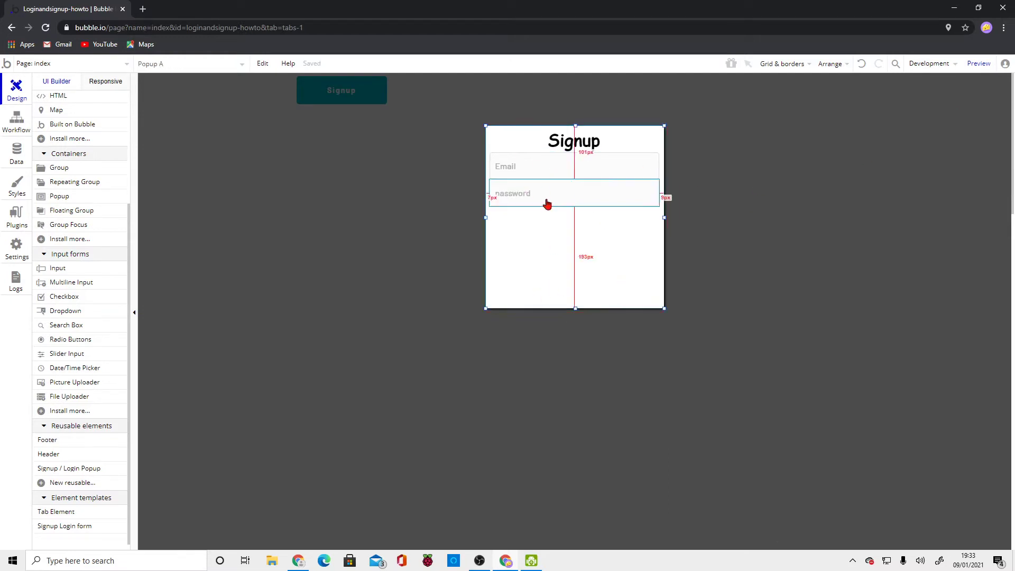
{"action": "left_click", "coordinate": [566, 199]}
{"action": "key", "text": "Escape"}
{"action": "left_click", "coordinate": [546, 199]}
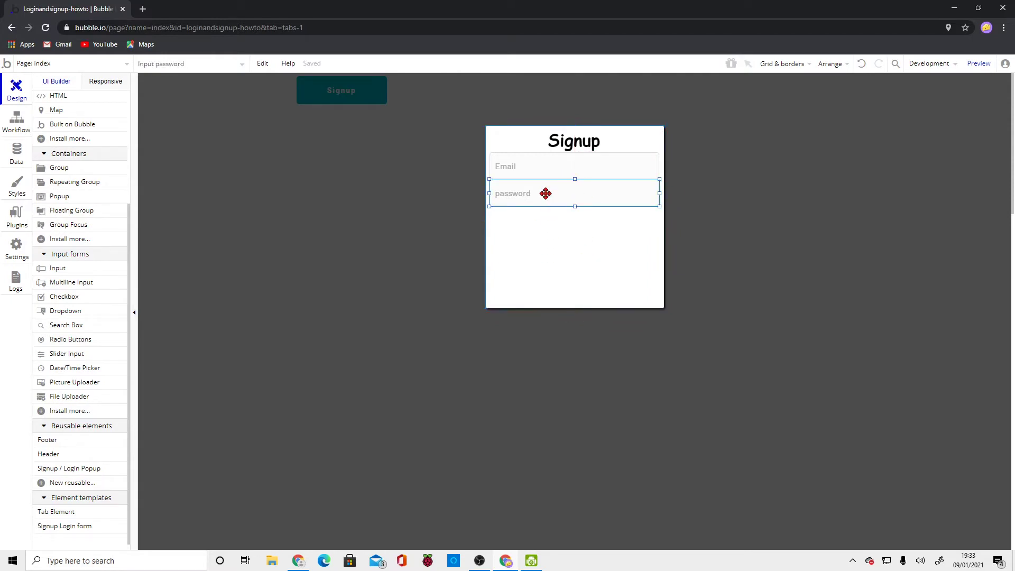
- Duplicate the password input below it with placeholder Confirm Password
{"action": "key", "text": "ctrl+c"}
{"action": "key", "text": "ctrl+v"}
{"action": "left_click_drag", "start_coordinate": [542, 223], "coordinate": [543, 228]}
{"action": "double_click", "coordinate": [545, 228]}
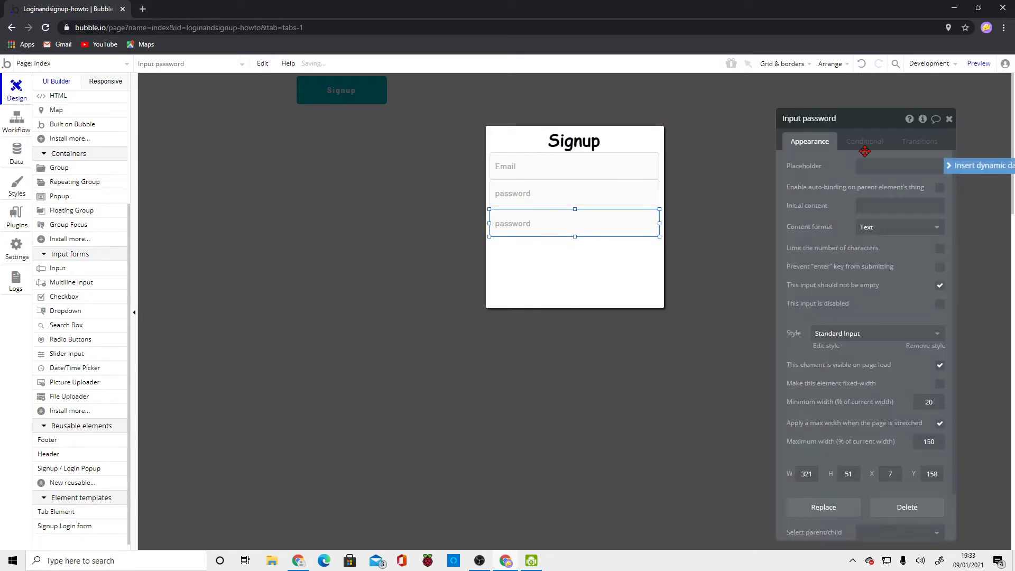
{"action": "left_click", "coordinate": [904, 166]}
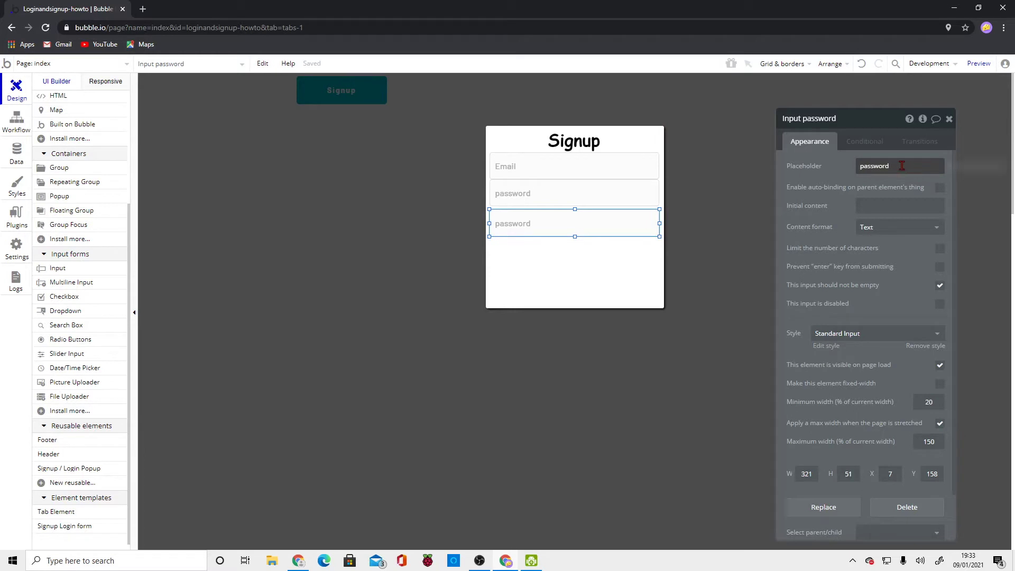
{"action": "double_click", "coordinate": [892, 168]}
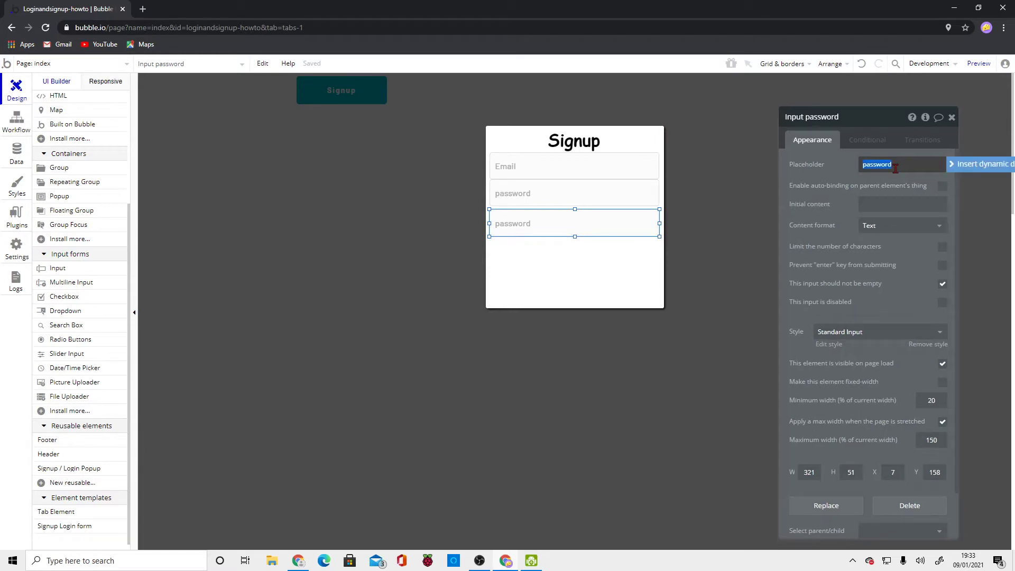
{"action": "type", "text": "Co"}
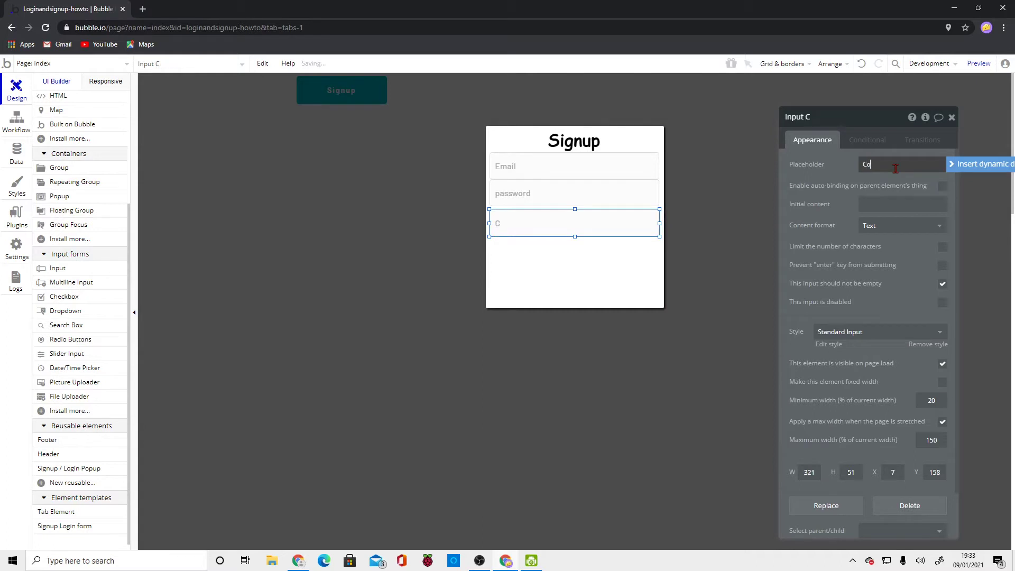
{"action": "type", "text": "nfirm Password"}
{"action": "left_click", "coordinate": [951, 117]}
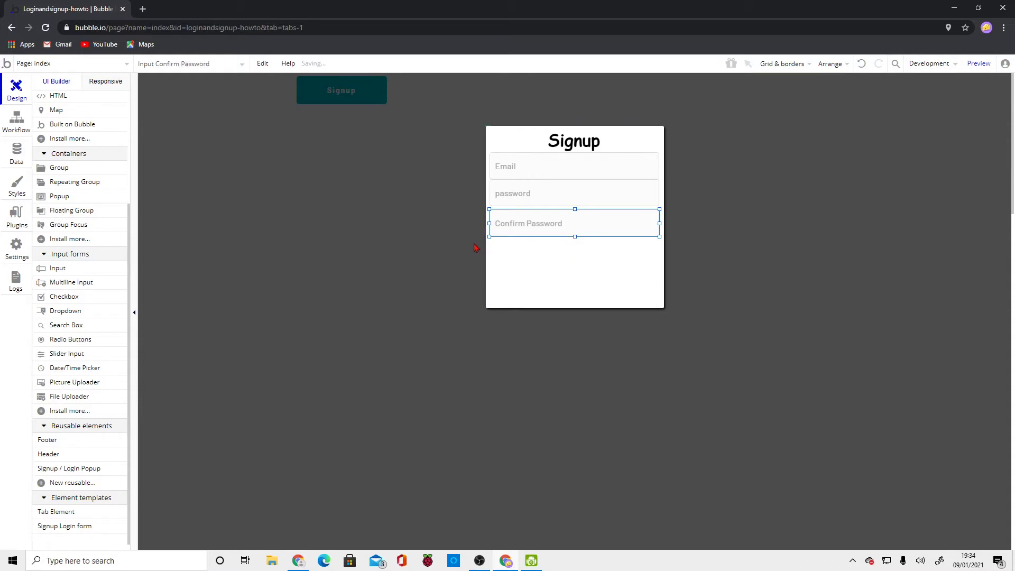
{"action": "left_click", "coordinate": [562, 262]}
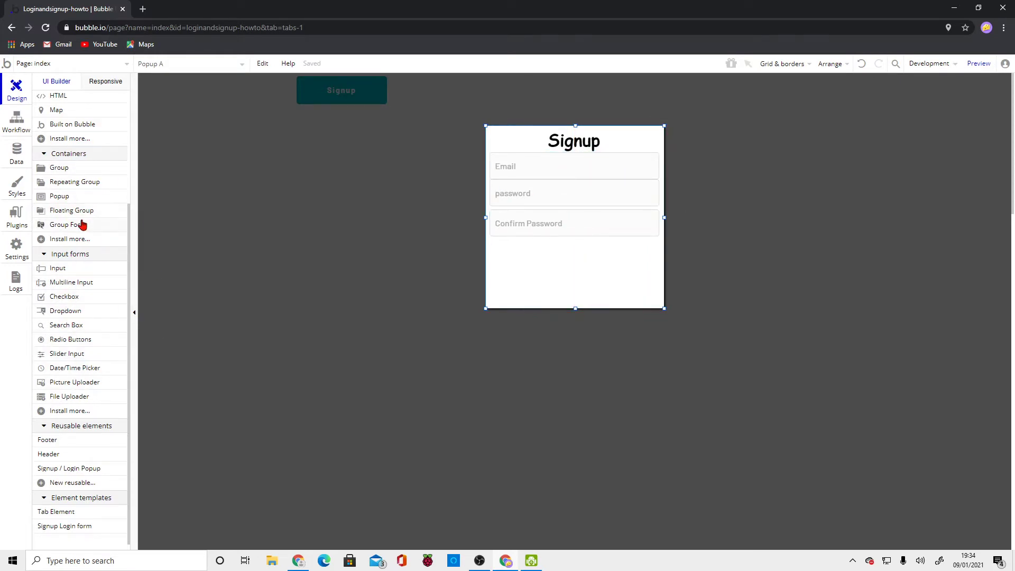
- Draw a Submit button below Confirm Password and centre it horizontally in the popup
{"action": "scroll", "coordinate": [82, 225], "scroll_direction": "up", "scroll_amount": 3}
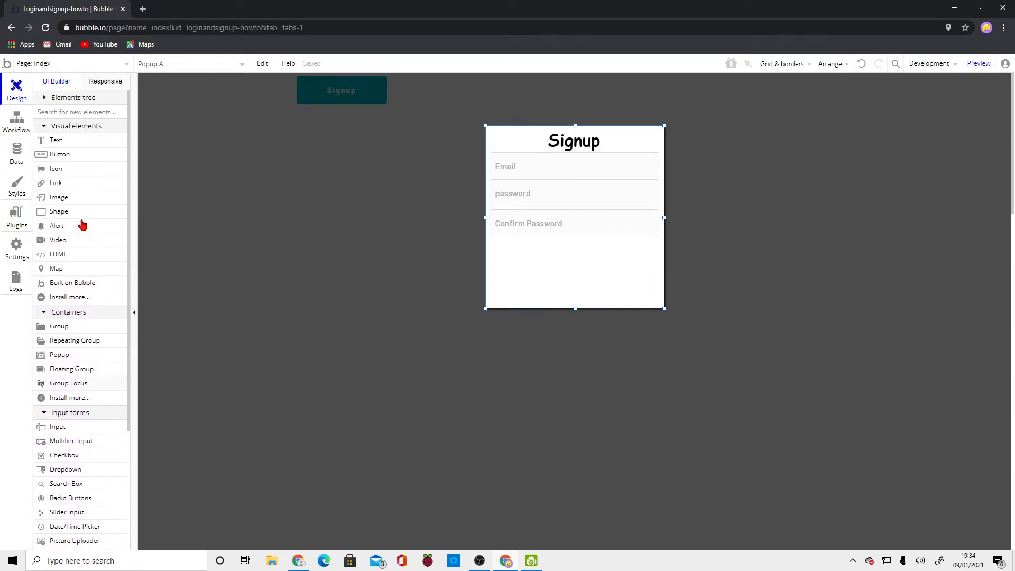
{"action": "left_click", "coordinate": [60, 156]}
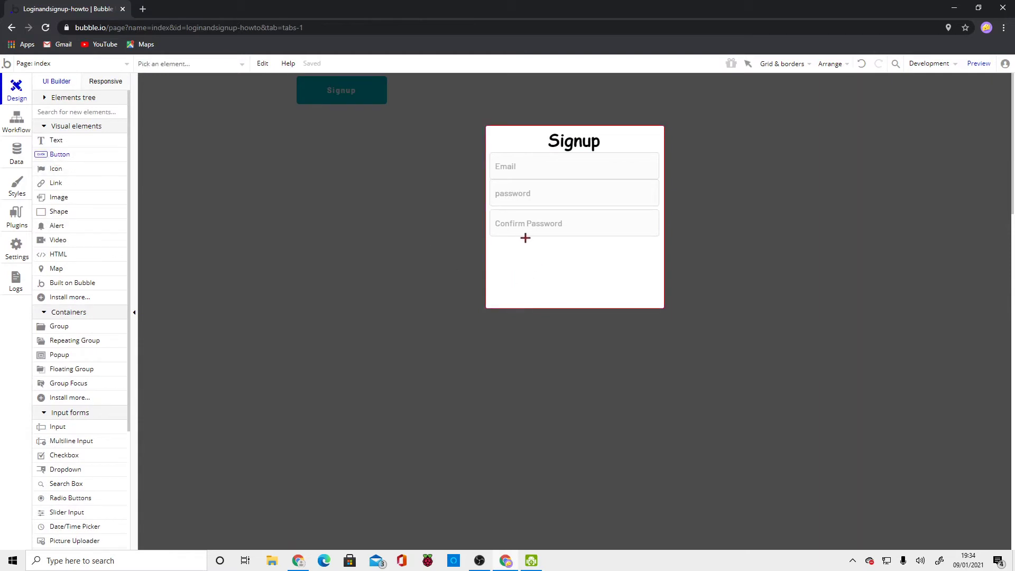
{"action": "left_click_drag", "start_coordinate": [524, 240], "coordinate": [595, 265]}
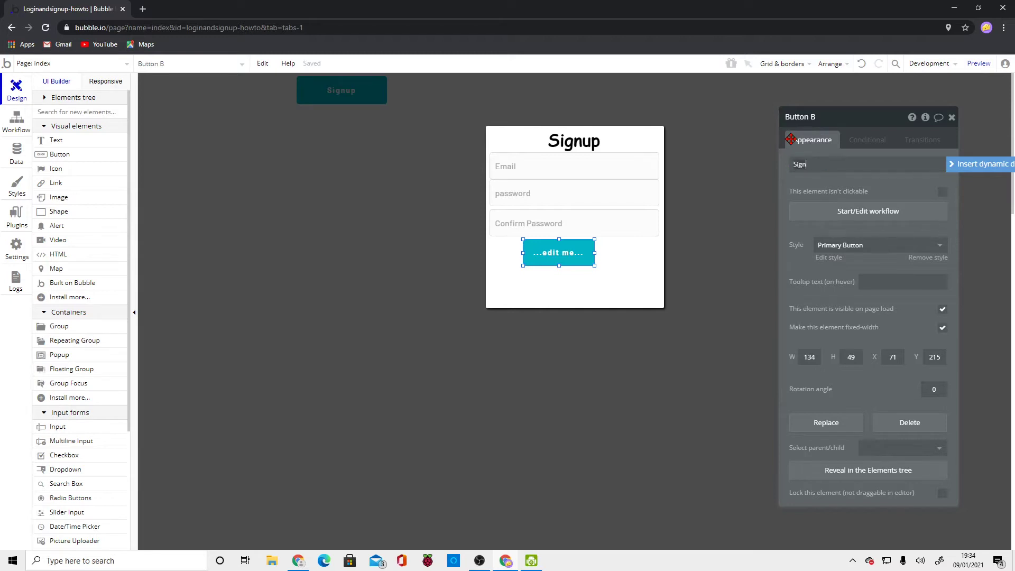
{"action": "type", "text": "up"}
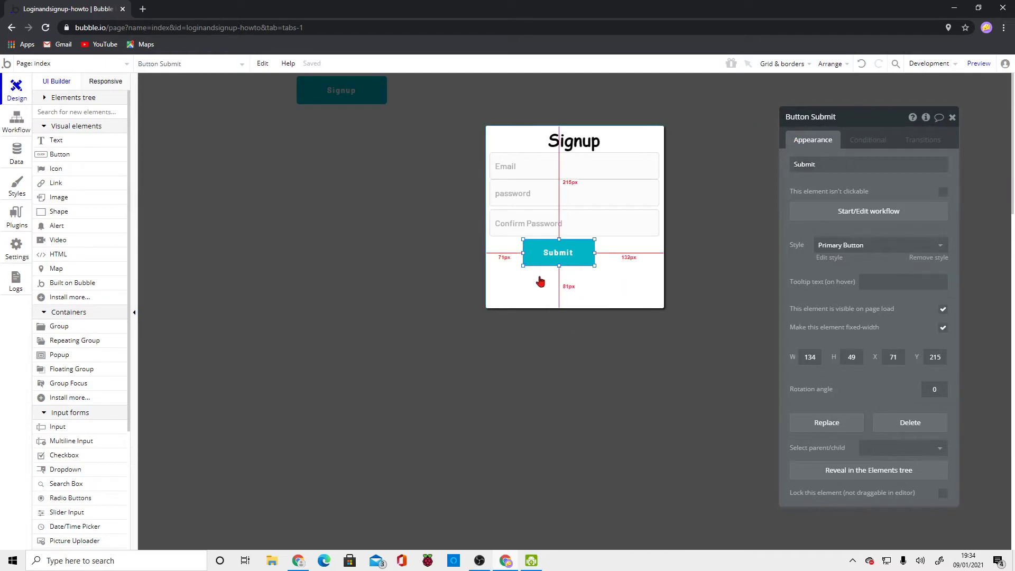
{"action": "right_click", "coordinate": [576, 254]}
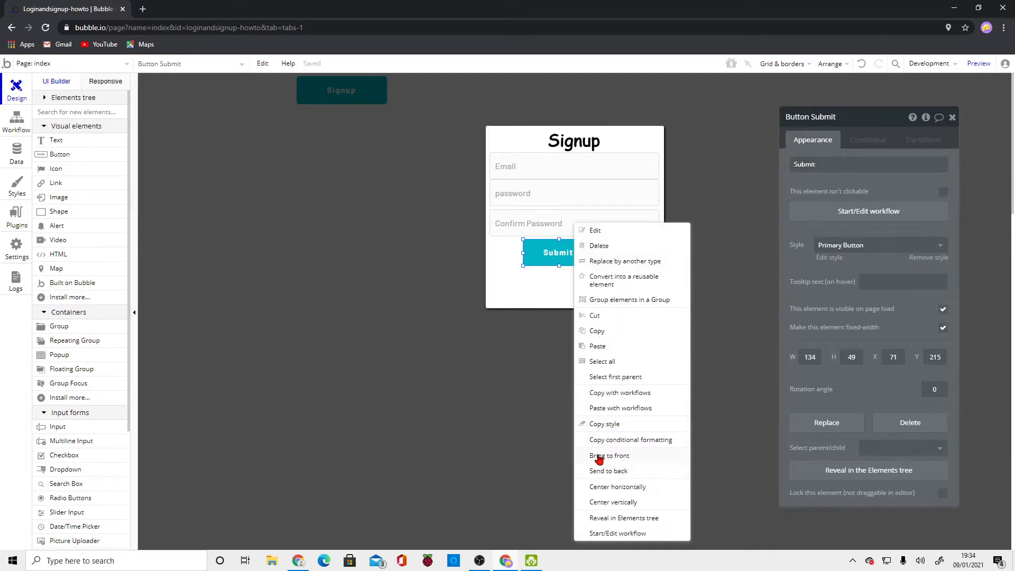
{"action": "left_click", "coordinate": [612, 487]}
- Shorten the popup to 278 high and select the Submit button
{"action": "left_click", "coordinate": [543, 304]}
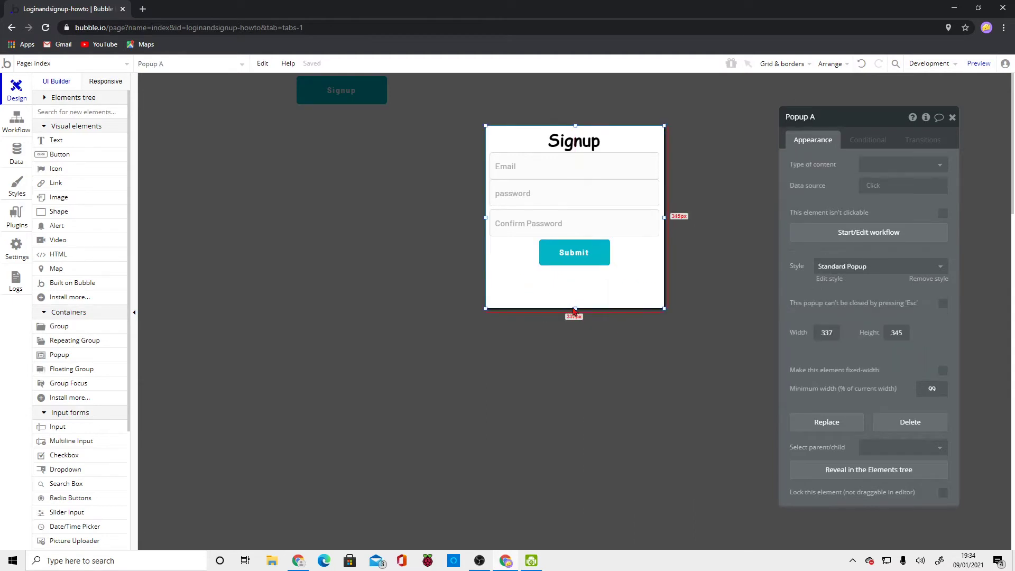
{"action": "left_click_drag", "start_coordinate": [576, 308], "coordinate": [575, 273]}
{"action": "left_click", "coordinate": [744, 272]}
{"action": "left_click", "coordinate": [596, 269]}
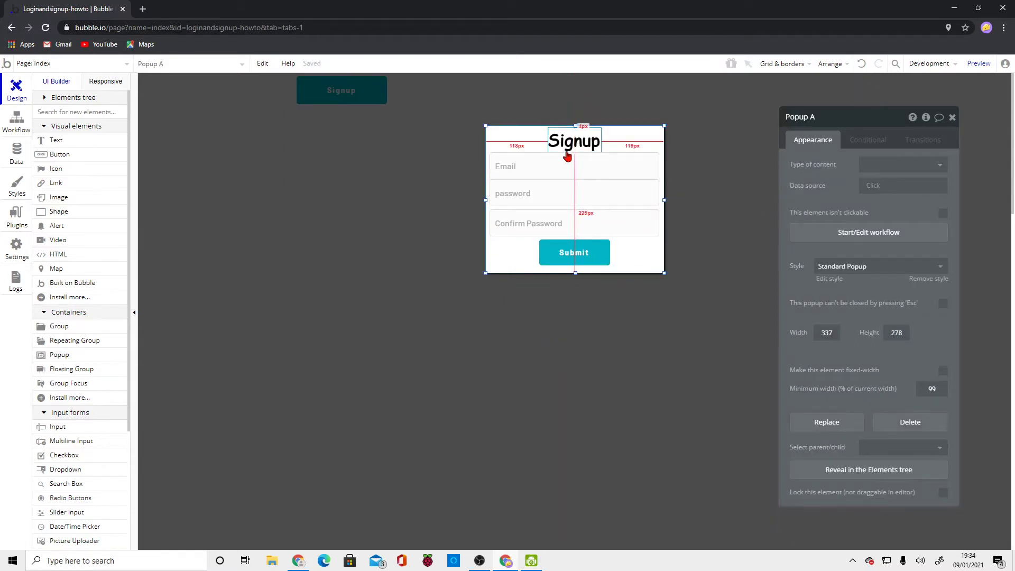
{"action": "left_click", "coordinate": [579, 261]}
{"action": "left_click", "coordinate": [501, 253]}
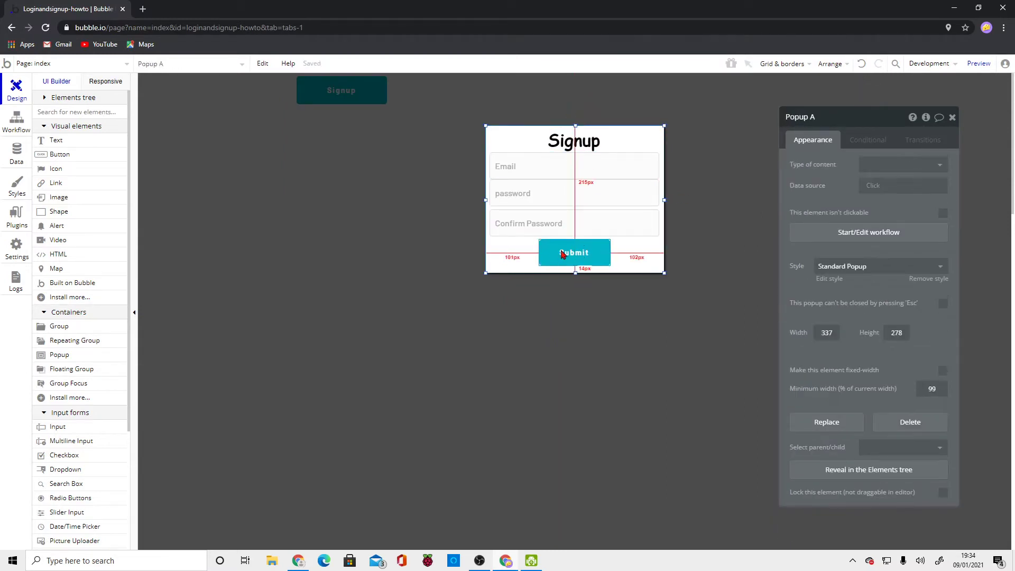
{"action": "left_click", "coordinate": [568, 257]}
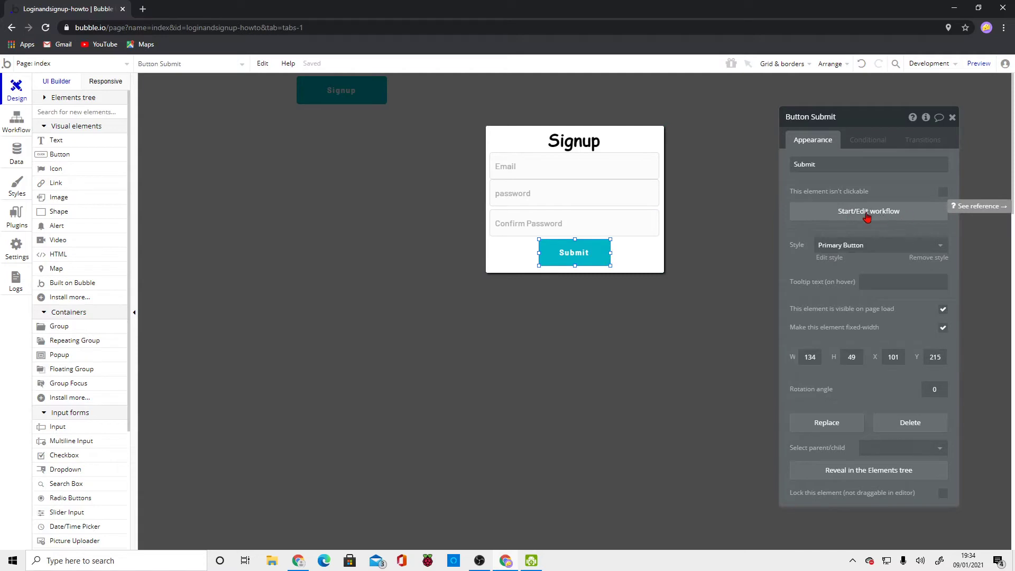
- Add Sign the user up to Submit's workflow, requiring password confirmation, without confirmation email
{"action": "left_click", "coordinate": [848, 217]}
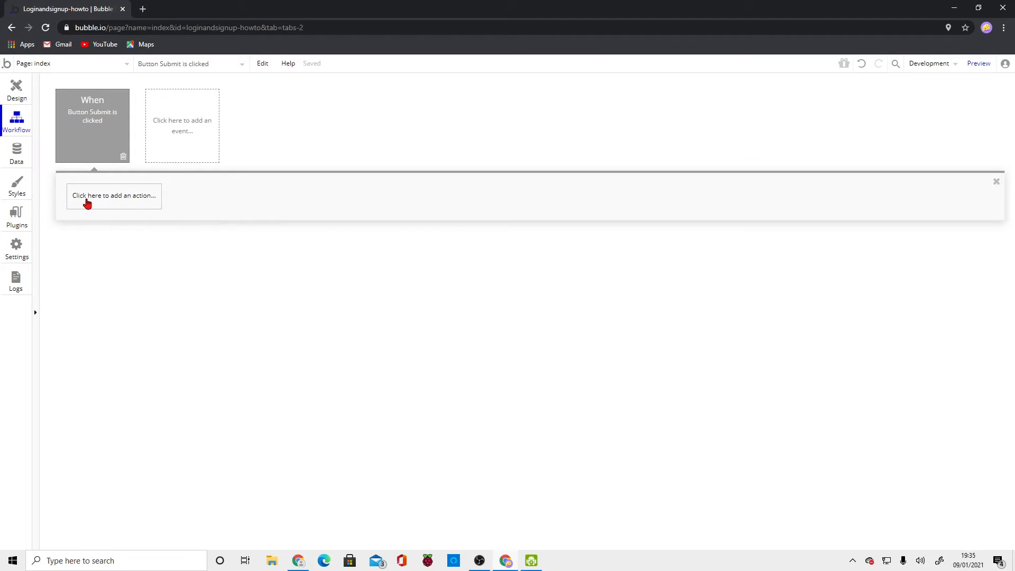
{"action": "left_click", "coordinate": [98, 204]}
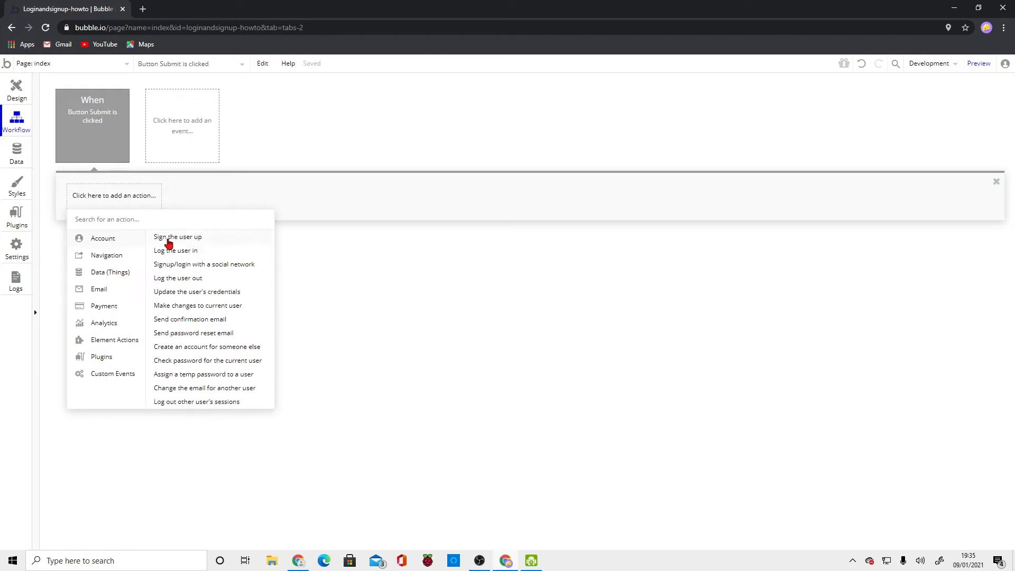
{"action": "mouse_move", "coordinate": [176, 242]}
{"action": "left_click", "coordinate": [171, 241]}
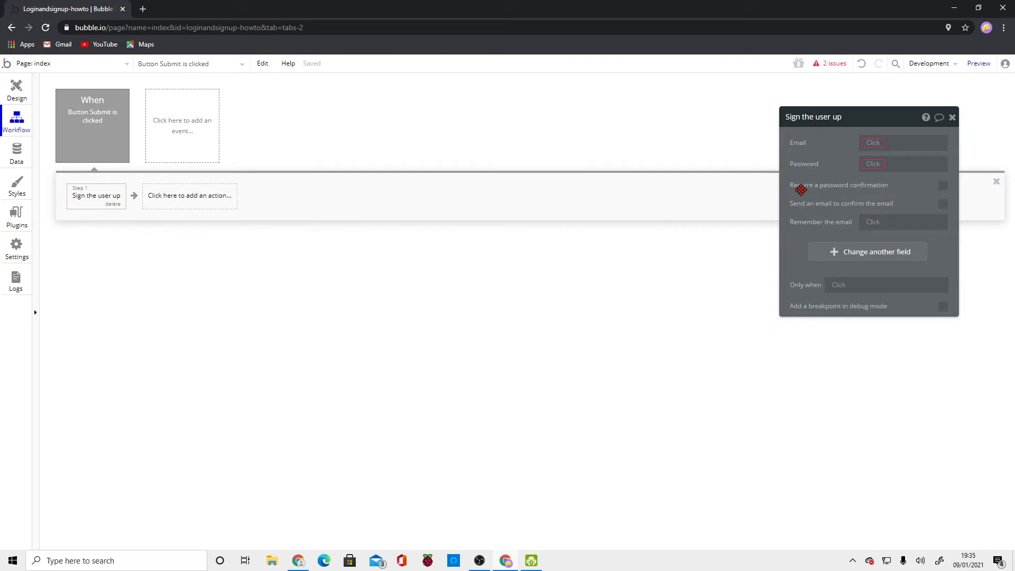
{"action": "mouse_move", "coordinate": [806, 191]}
{"action": "left_click", "coordinate": [944, 186]}
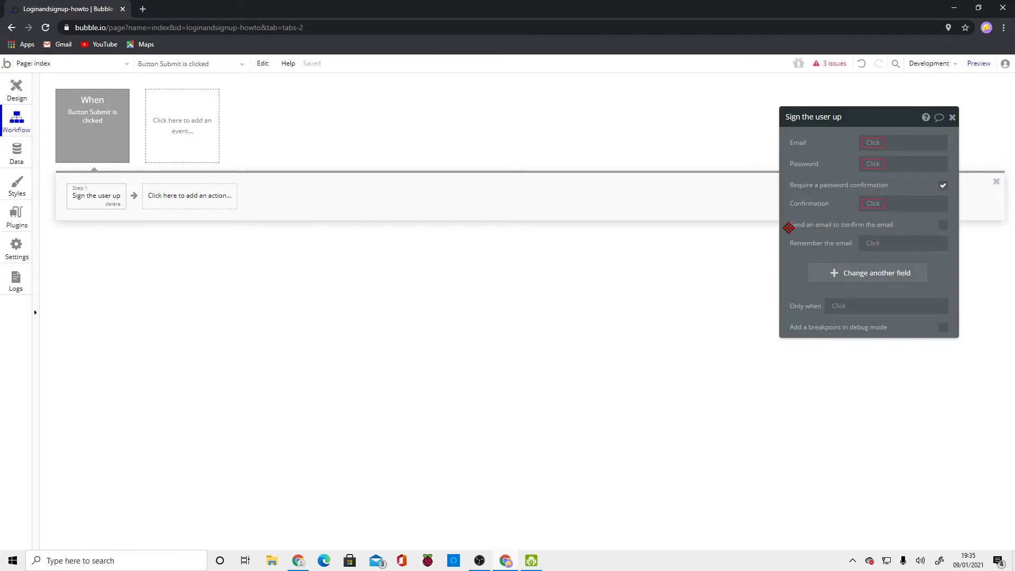
{"action": "left_click", "coordinate": [943, 225]}
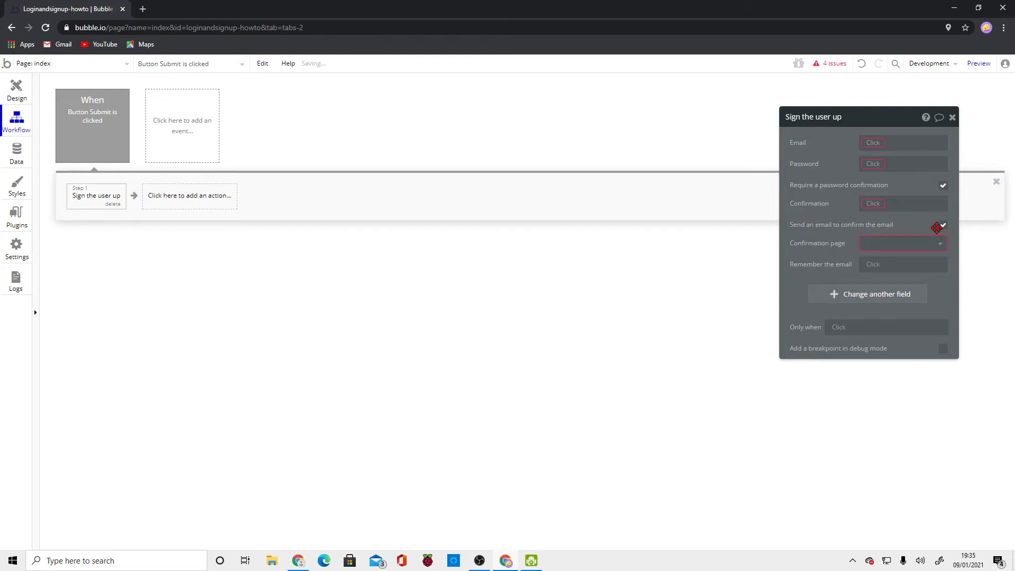
{"action": "left_click", "coordinate": [943, 227]}
{"action": "left_click", "coordinate": [898, 144]}
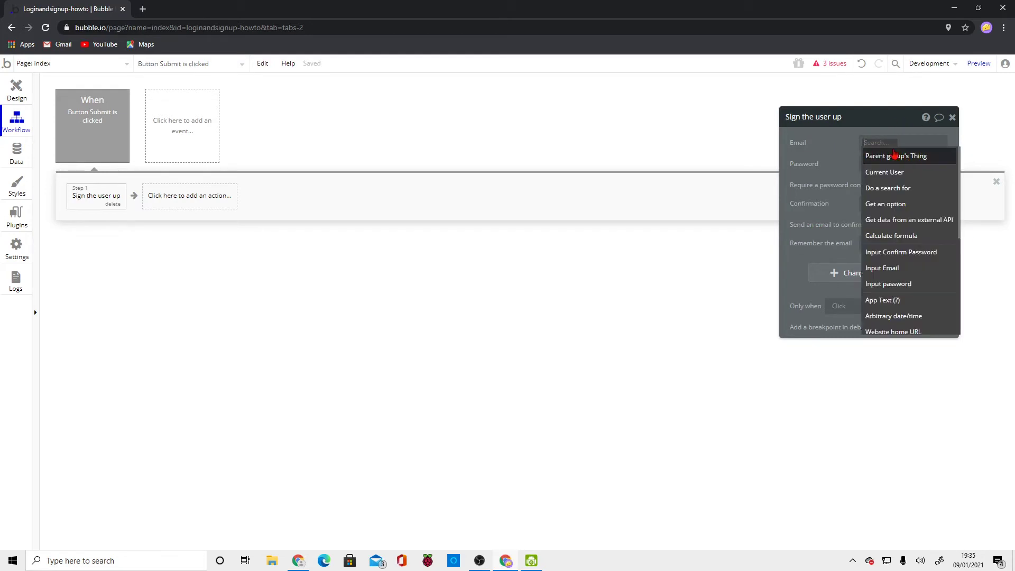
- Set the sign-up Email to Input Email's value
{"action": "left_click", "coordinate": [829, 152]}
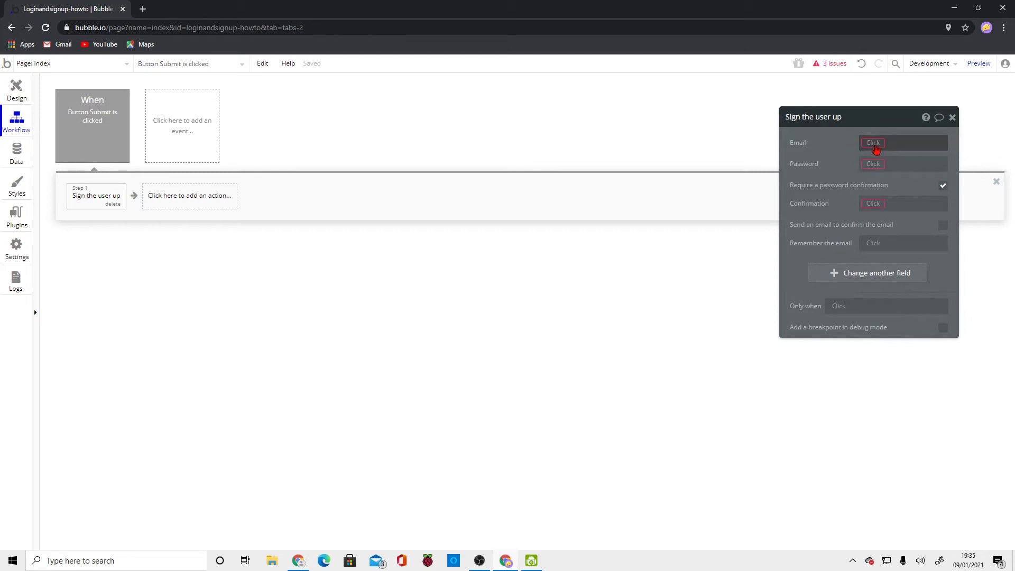
{"action": "left_click", "coordinate": [875, 144]}
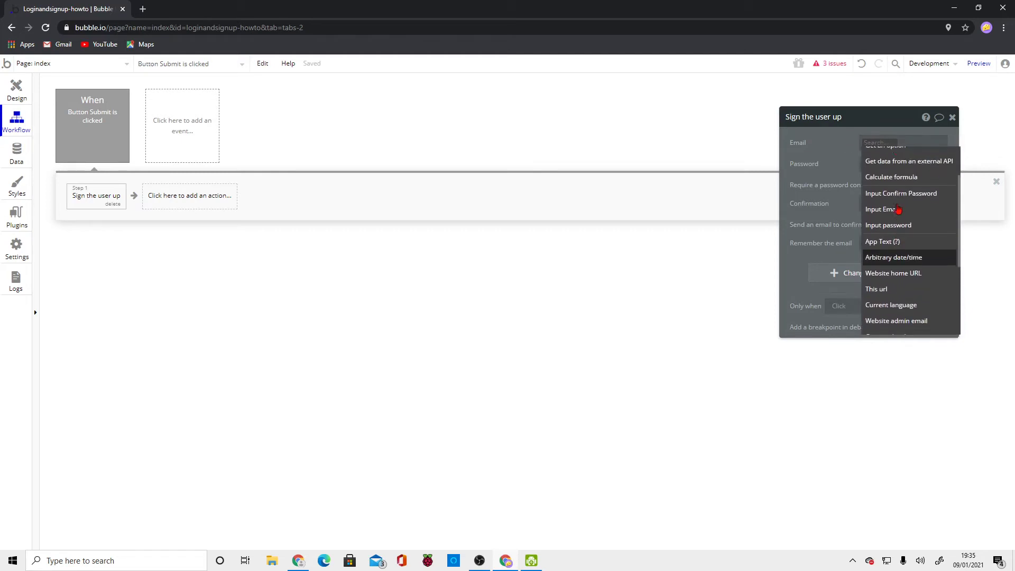
{"action": "scroll", "coordinate": [898, 211], "scroll_direction": "up", "scroll_amount": 2}
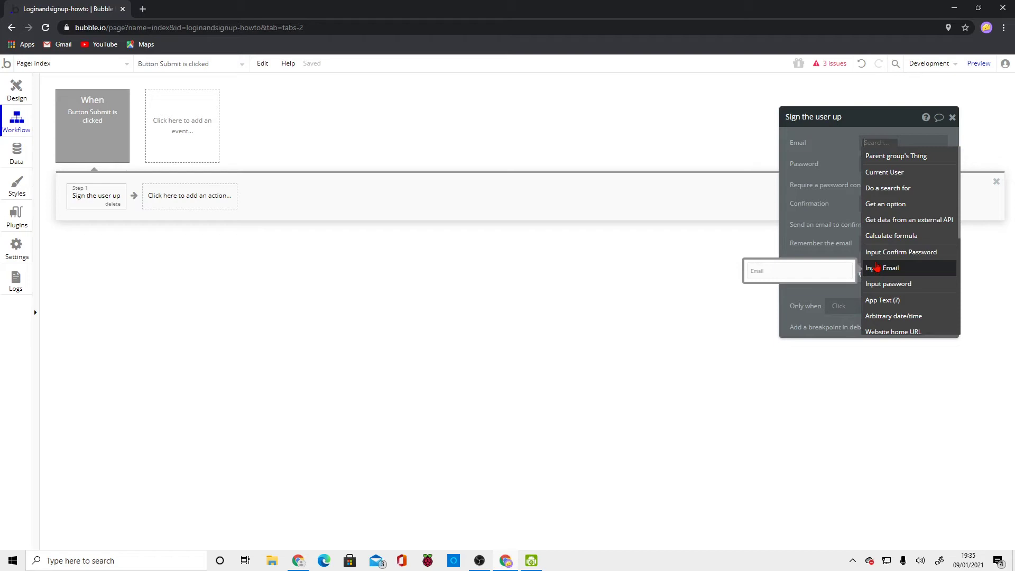
{"action": "left_click", "coordinate": [7, 90]}
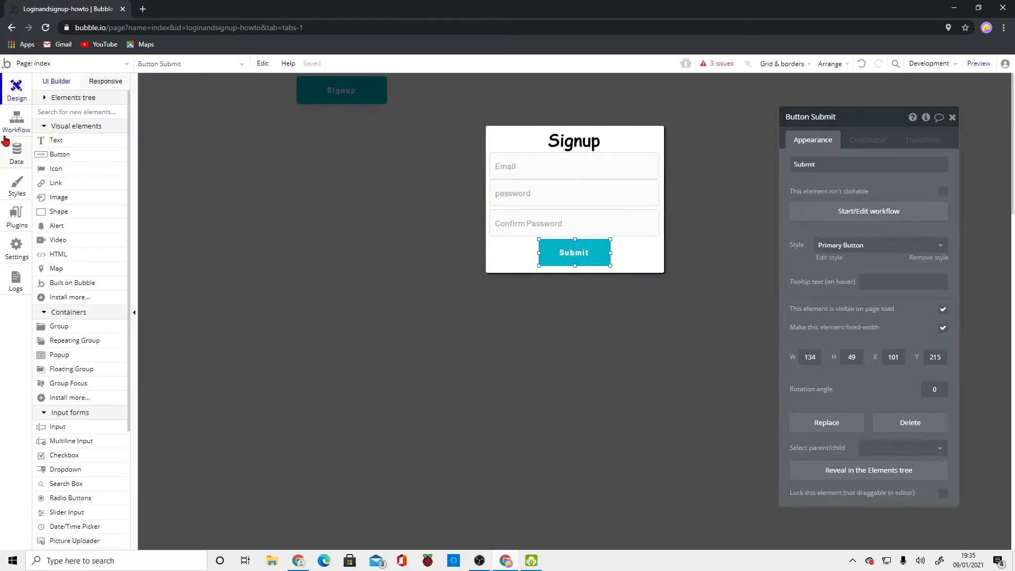
{"action": "left_click", "coordinate": [6, 123]}
{"action": "left_click", "coordinate": [873, 143]}
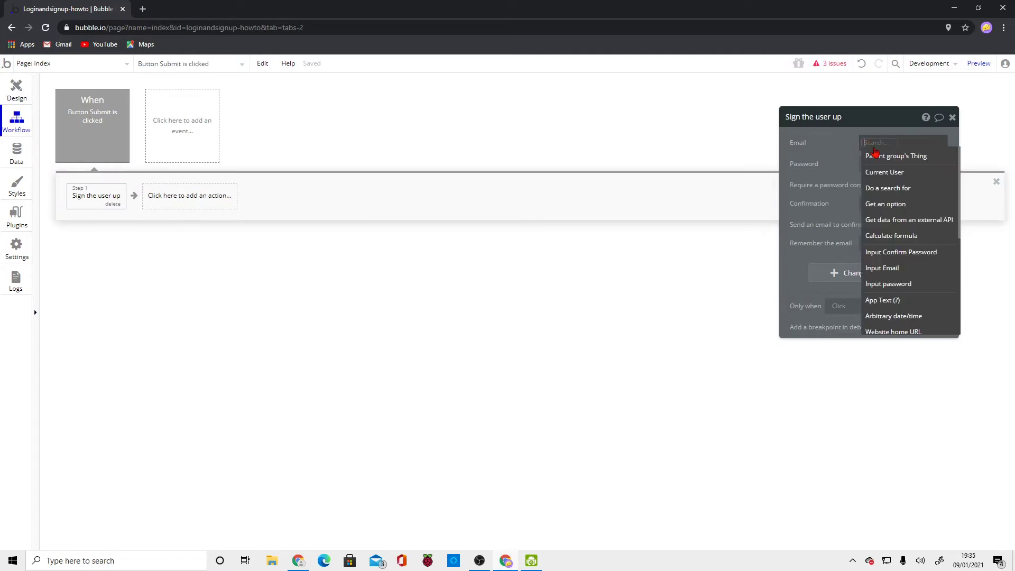
{"action": "left_click", "coordinate": [895, 271]}
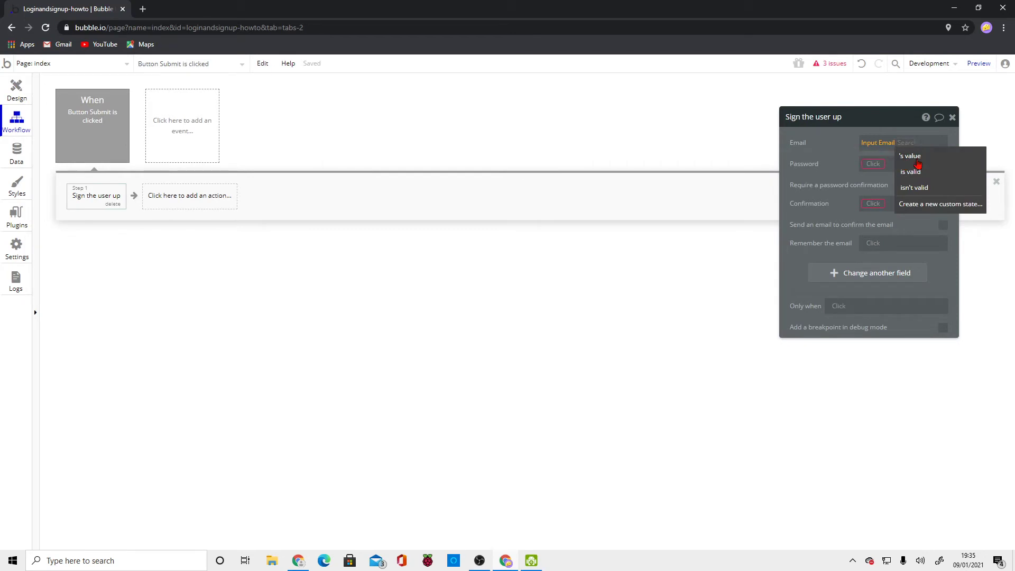
{"action": "left_click", "coordinate": [907, 157]}
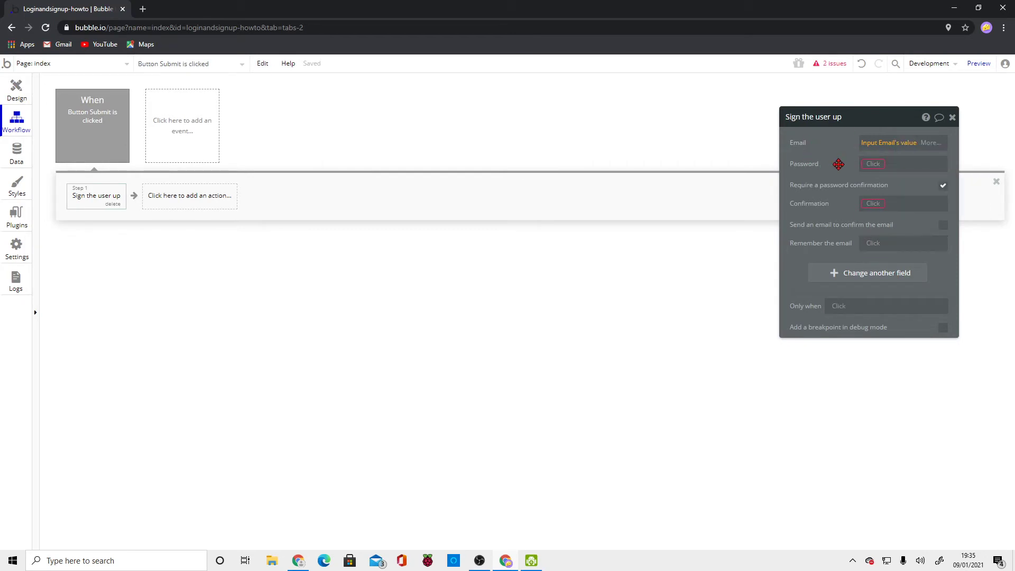
- Set Password to Input password's value and Confirmation to Input Confirm Password's value
{"action": "left_click", "coordinate": [873, 164]}
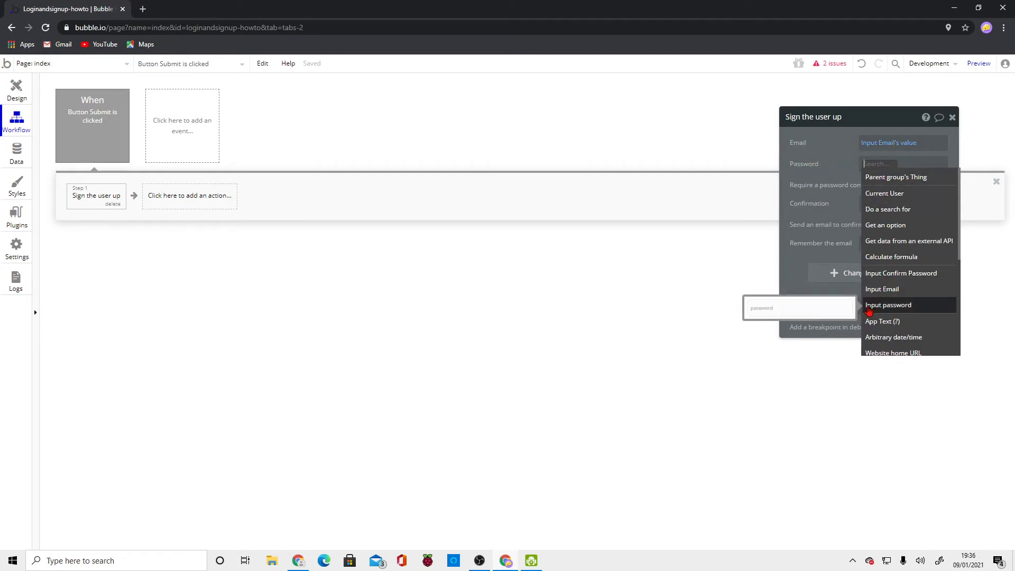
{"action": "left_click", "coordinate": [897, 309]}
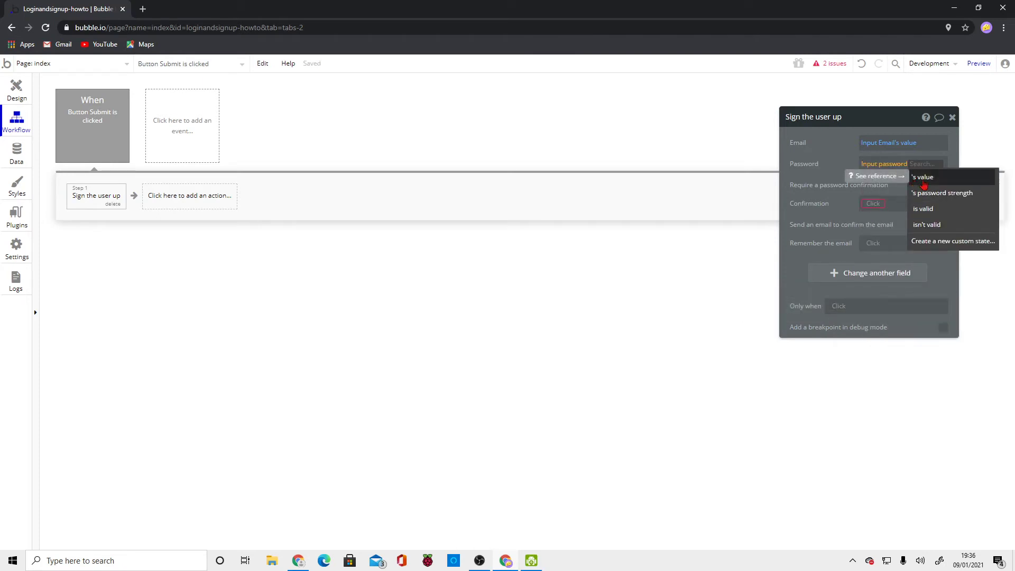
{"action": "left_click", "coordinate": [923, 178]}
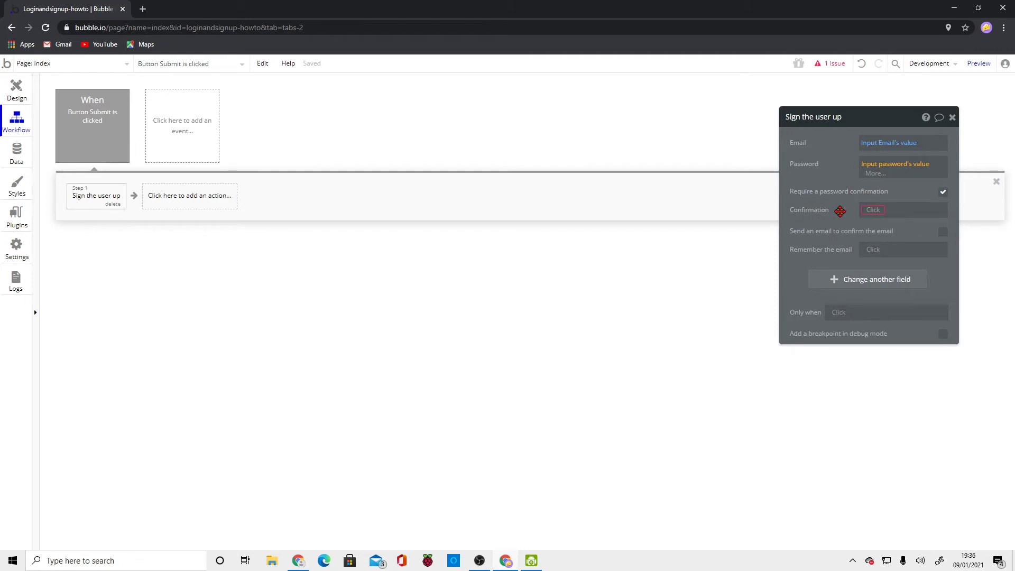
{"action": "left_click", "coordinate": [867, 210]}
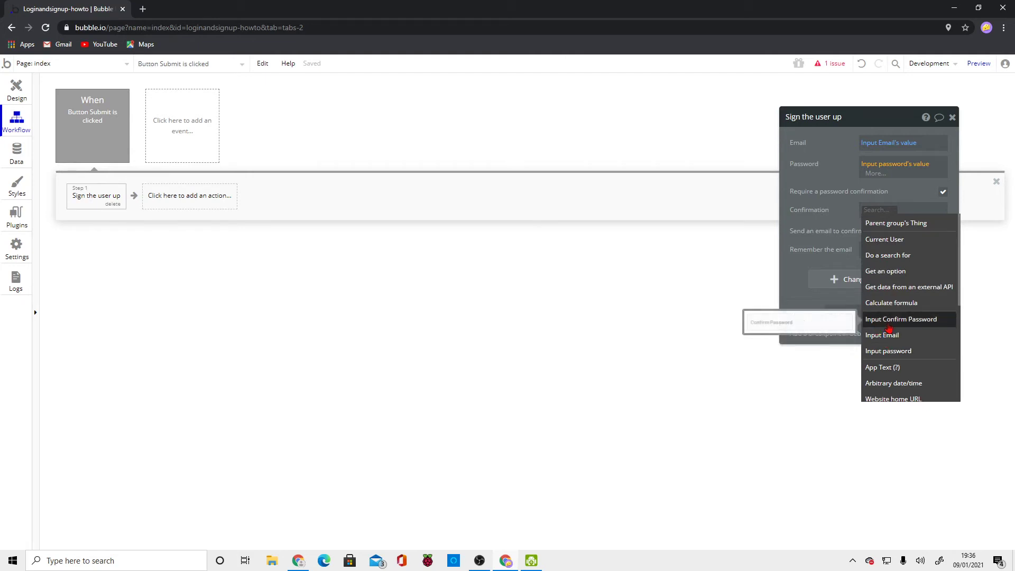
{"action": "left_click", "coordinate": [907, 326]}
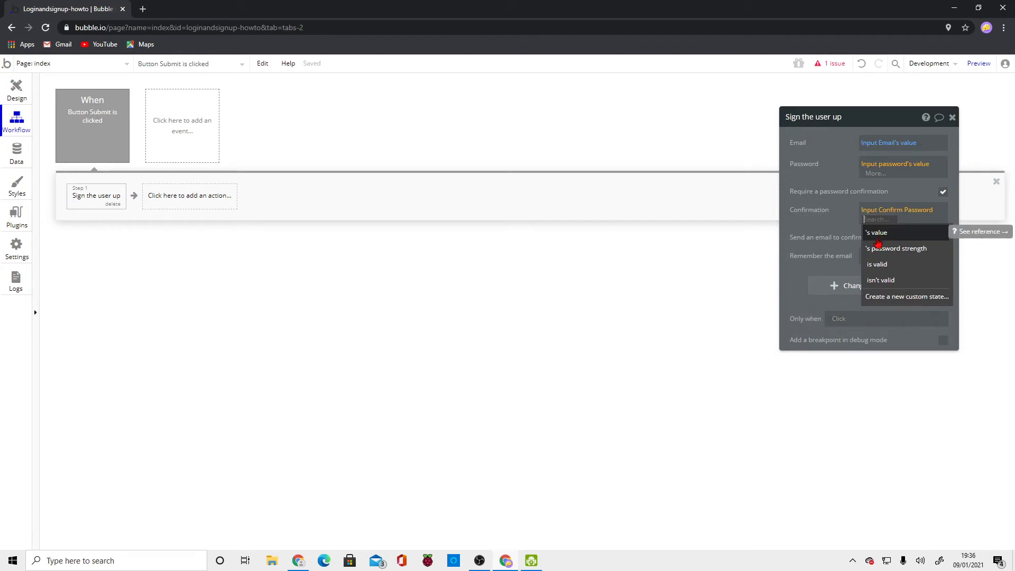
{"action": "left_click", "coordinate": [879, 241]}
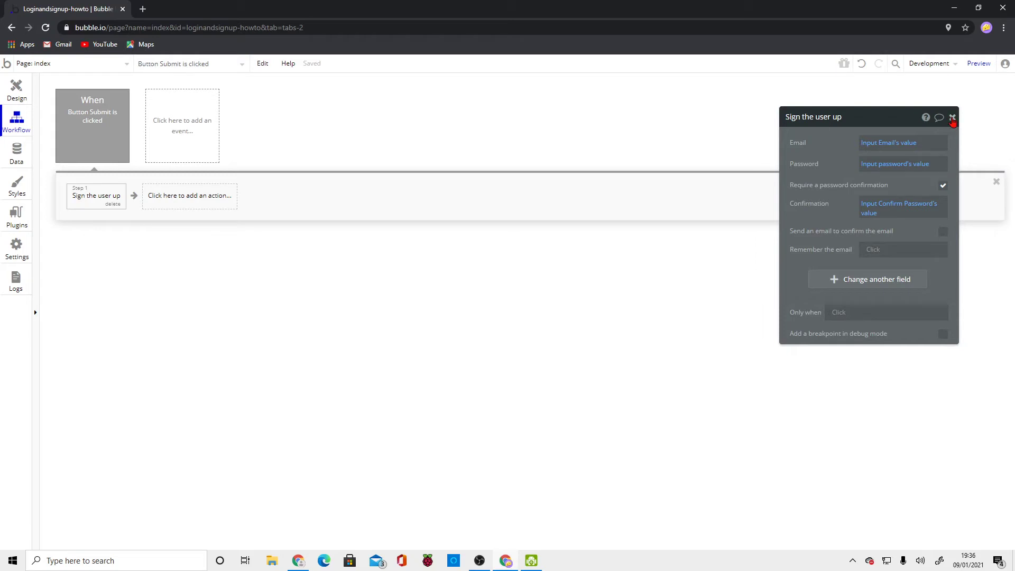
{"action": "left_click", "coordinate": [953, 118]}
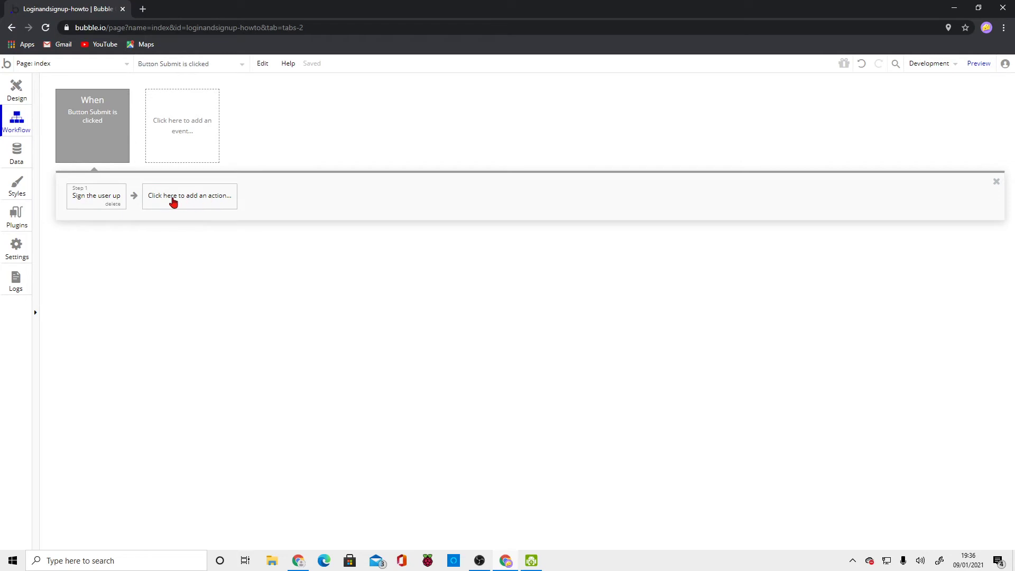
- Add a Hide element action as step 2 targeting Popup A
{"action": "left_click", "coordinate": [165, 199]}
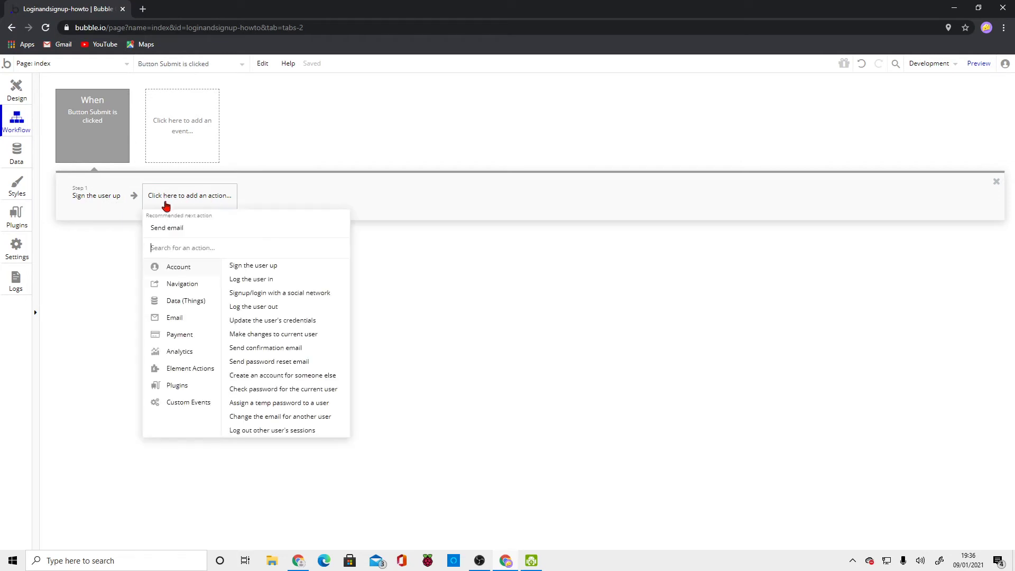
{"action": "mouse_move", "coordinate": [174, 370]}
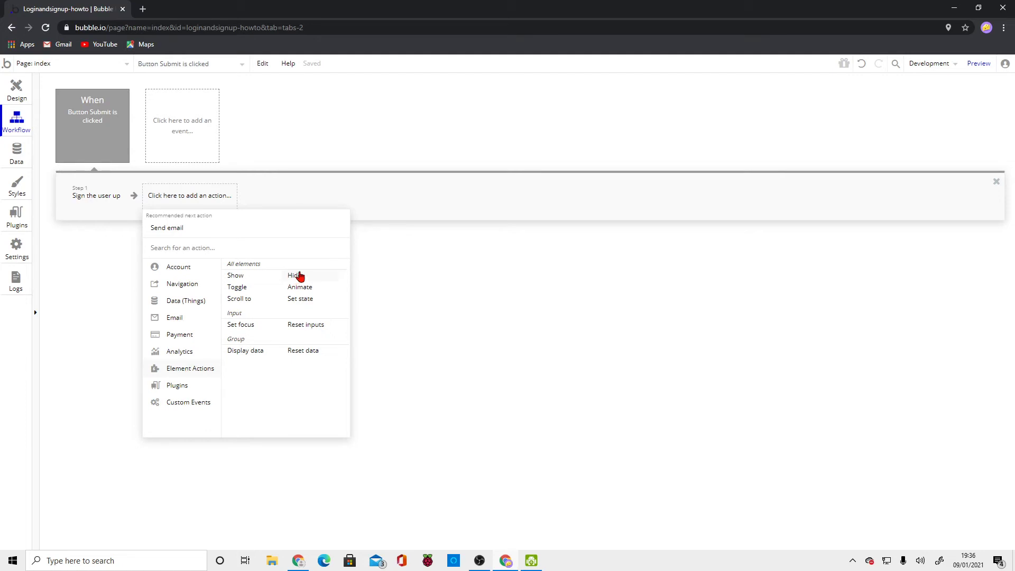
{"action": "left_click", "coordinate": [295, 276]}
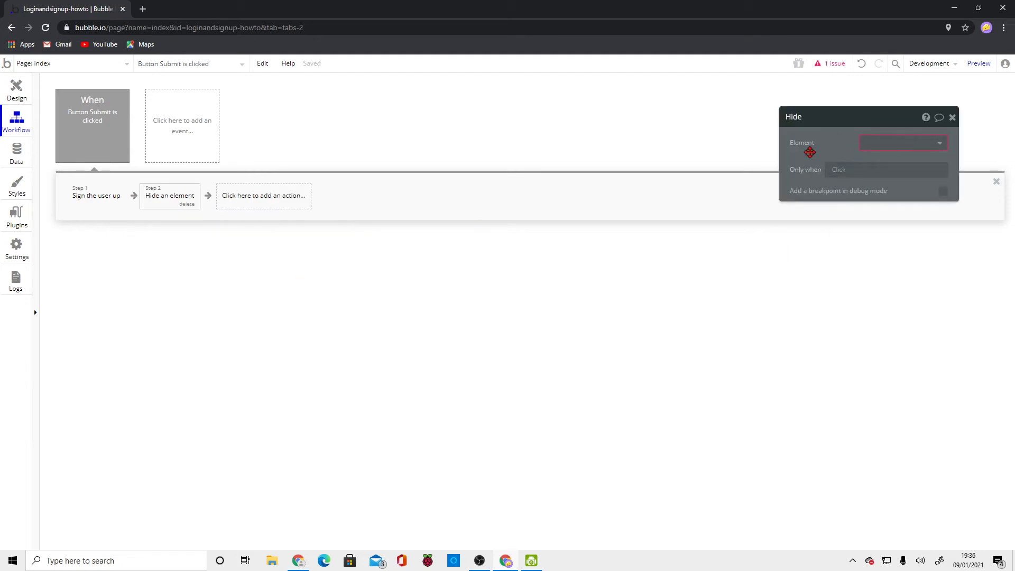
{"action": "left_click_drag", "start_coordinate": [832, 125], "coordinate": [521, 164]}
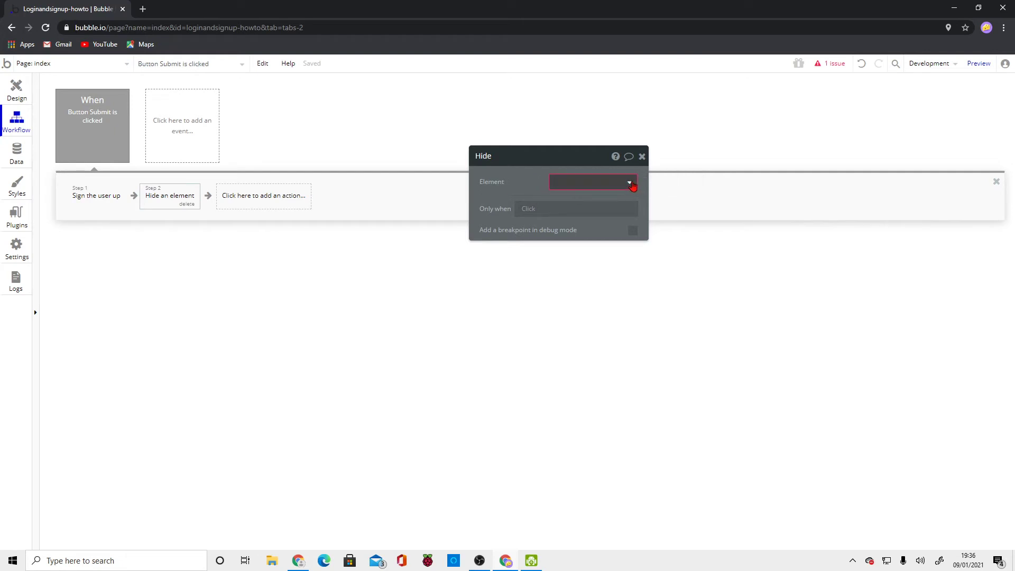
{"action": "left_click", "coordinate": [606, 184]}
{"action": "mouse_move", "coordinate": [583, 204]}
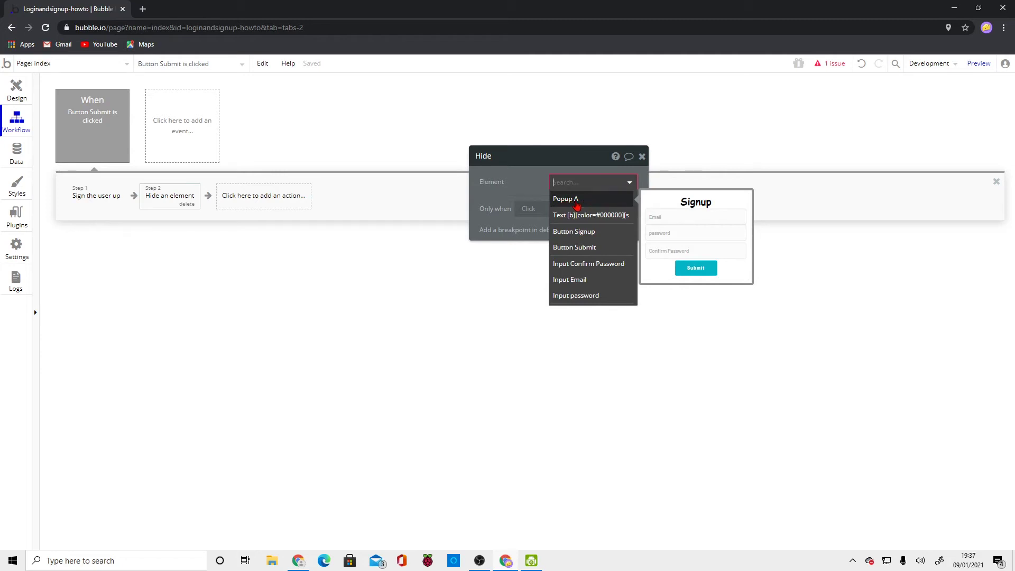
{"action": "left_click", "coordinate": [577, 199]}
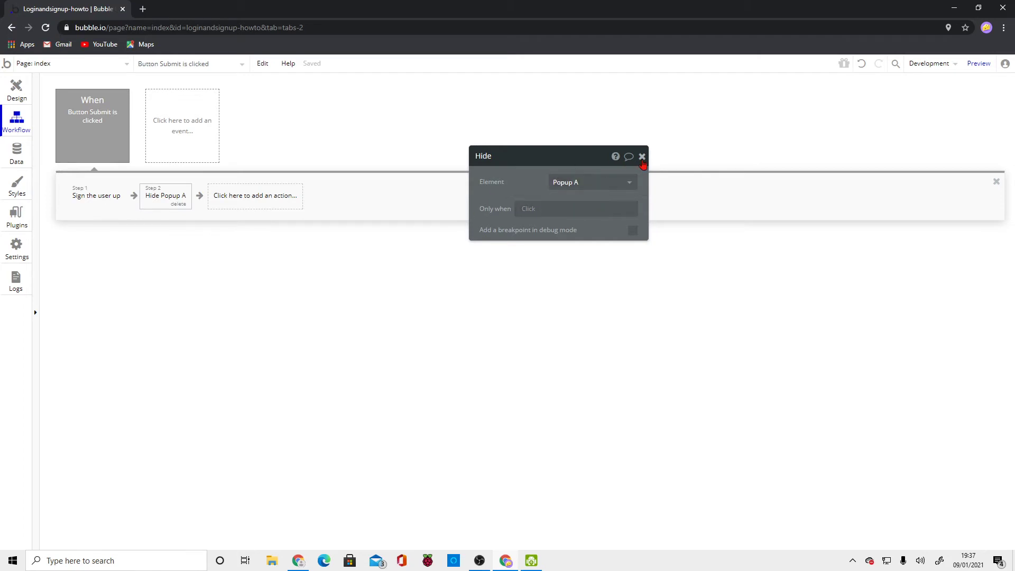
{"action": "left_click", "coordinate": [642, 157]}
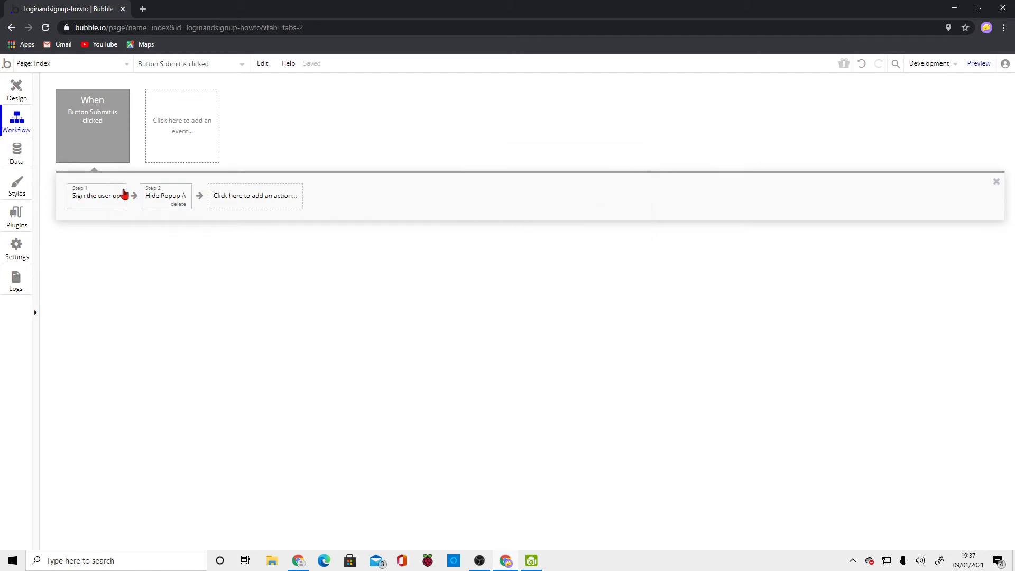
- Back in the page design, close the Signup popup, select the Signup button and start its click workflow
{"action": "left_click", "coordinate": [12, 94]}
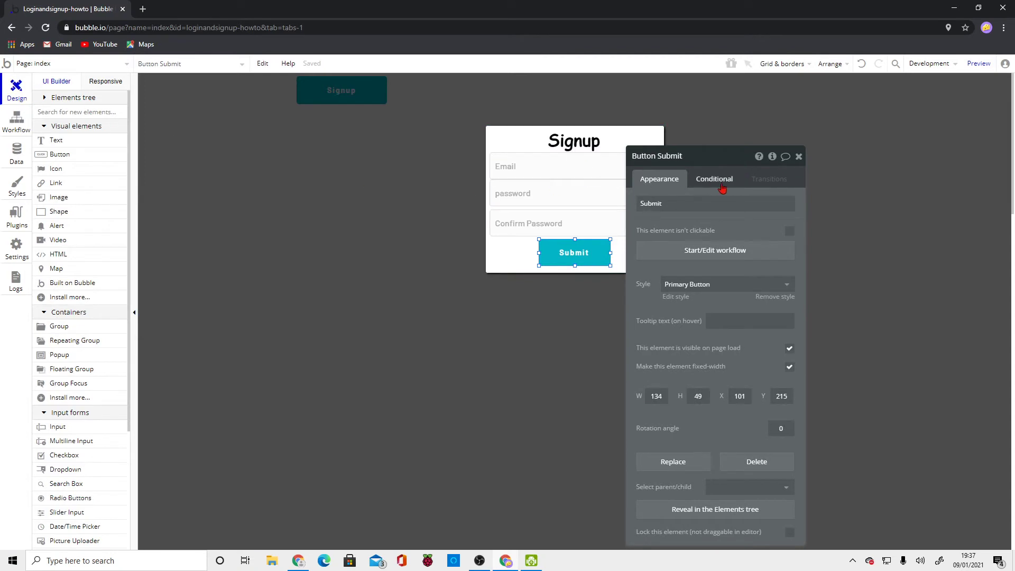
{"action": "left_click", "coordinate": [799, 157]}
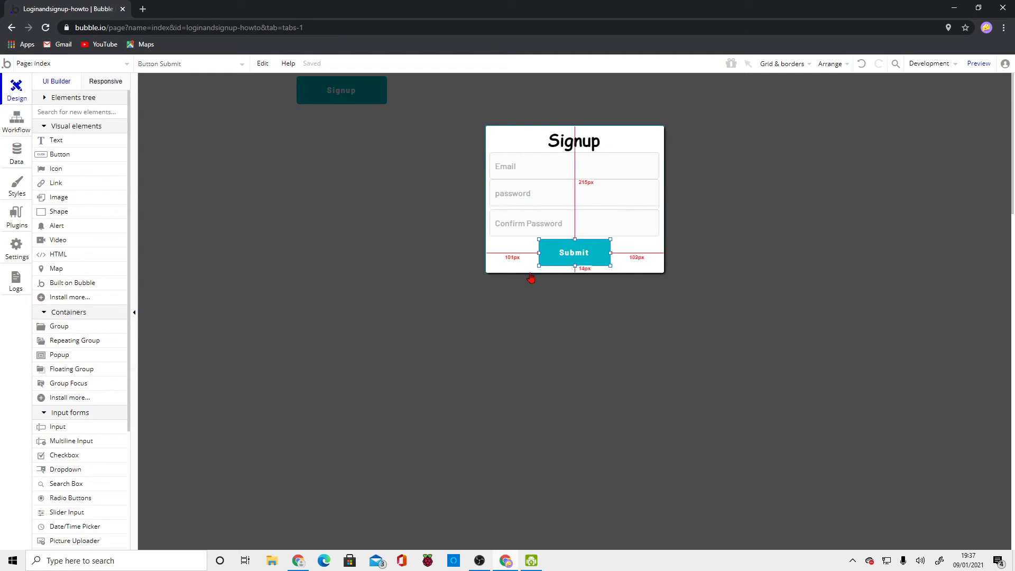
{"action": "left_click", "coordinate": [812, 265]}
{"action": "double_click", "coordinate": [505, 215]}
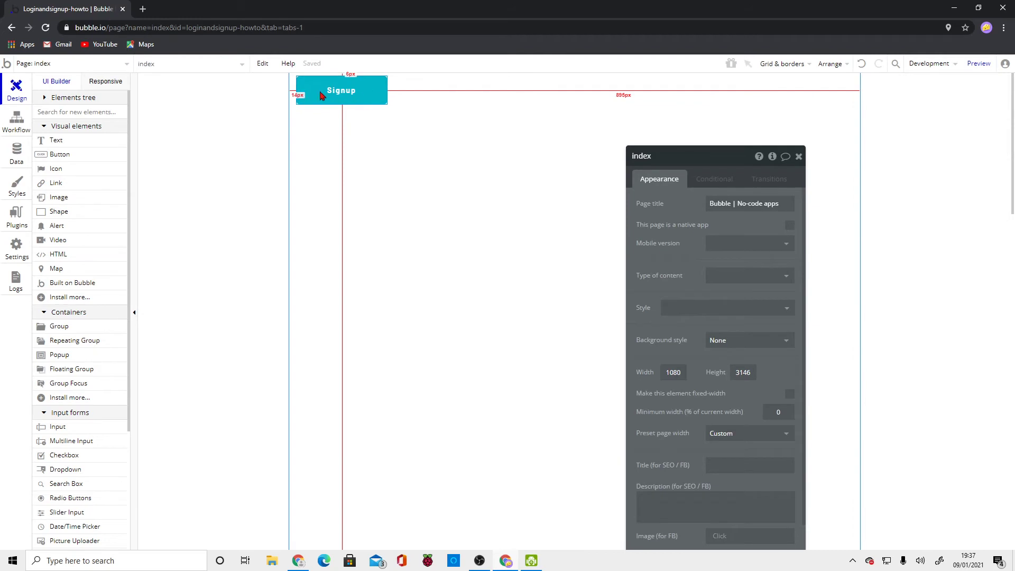
{"action": "left_click", "coordinate": [324, 89]}
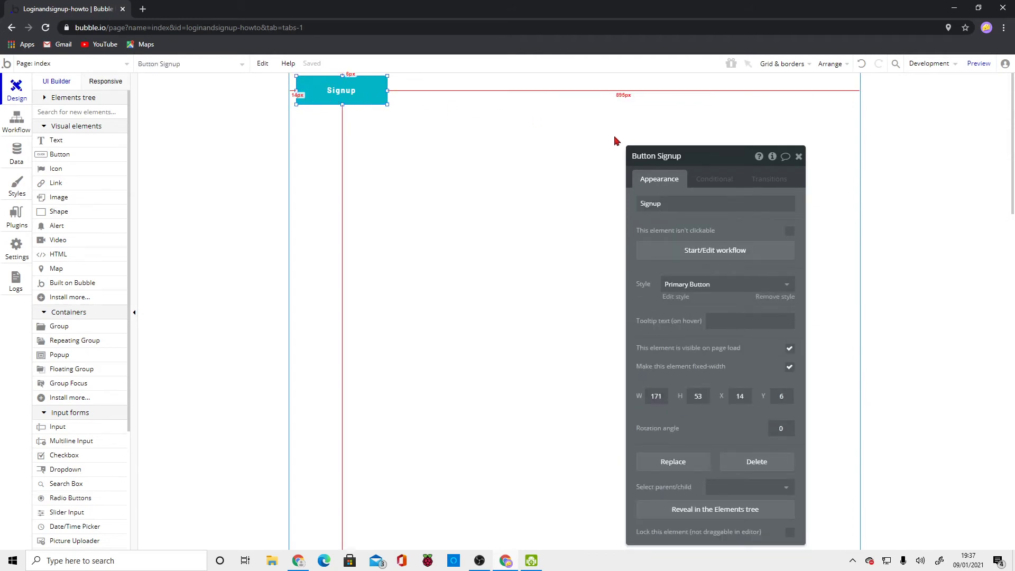
{"action": "left_click", "coordinate": [720, 258]}
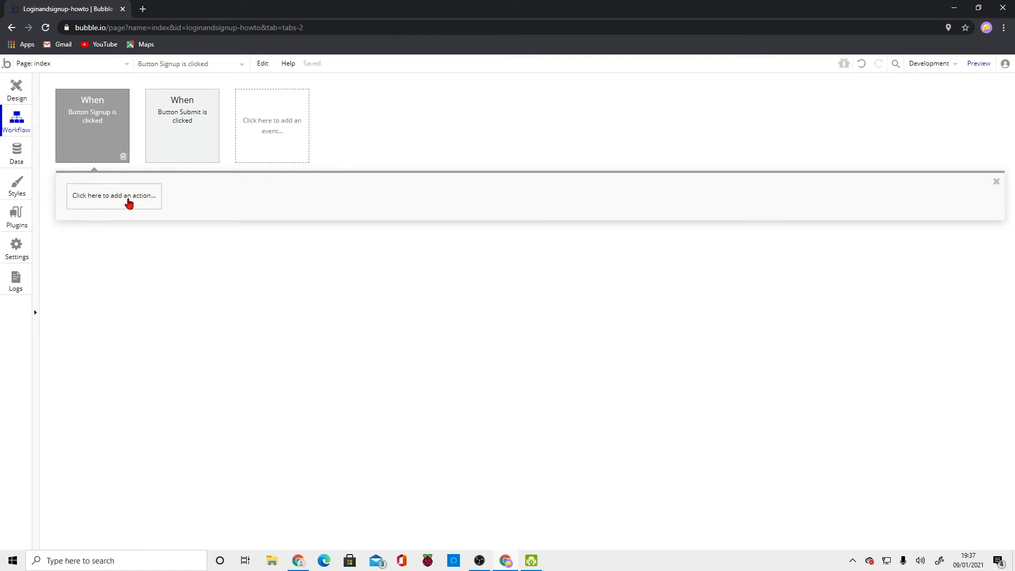
- Add an Element Actions > Show step targeting Popup A, then return to the Design tab
{"action": "left_click", "coordinate": [127, 203]}
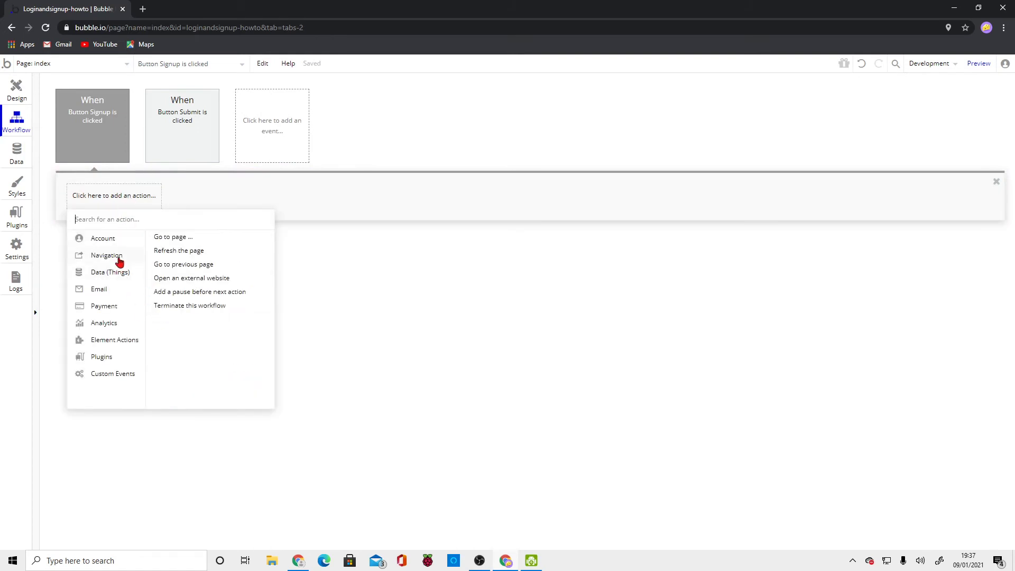
{"action": "mouse_move", "coordinate": [96, 346]}
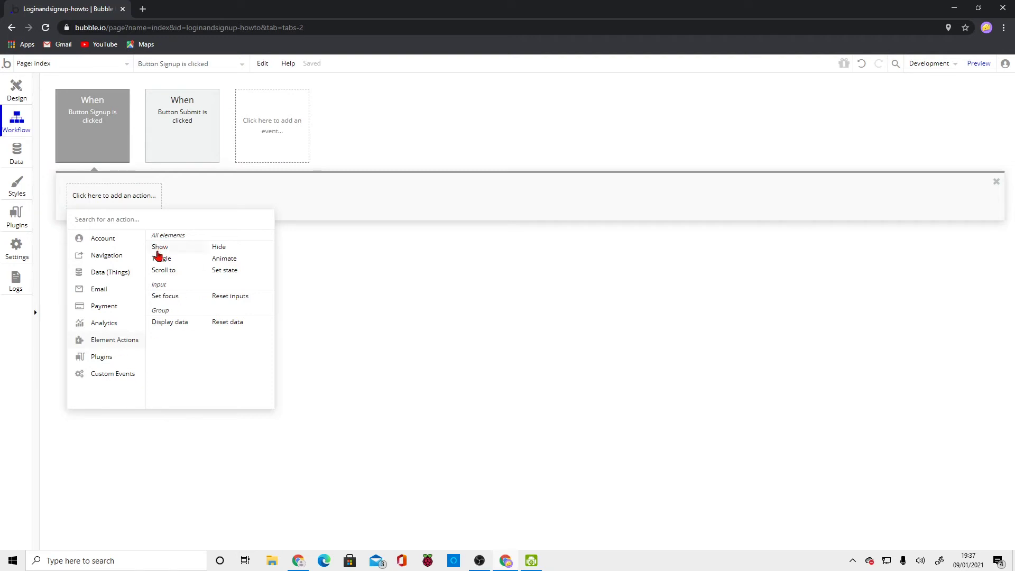
{"action": "left_click", "coordinate": [156, 248]}
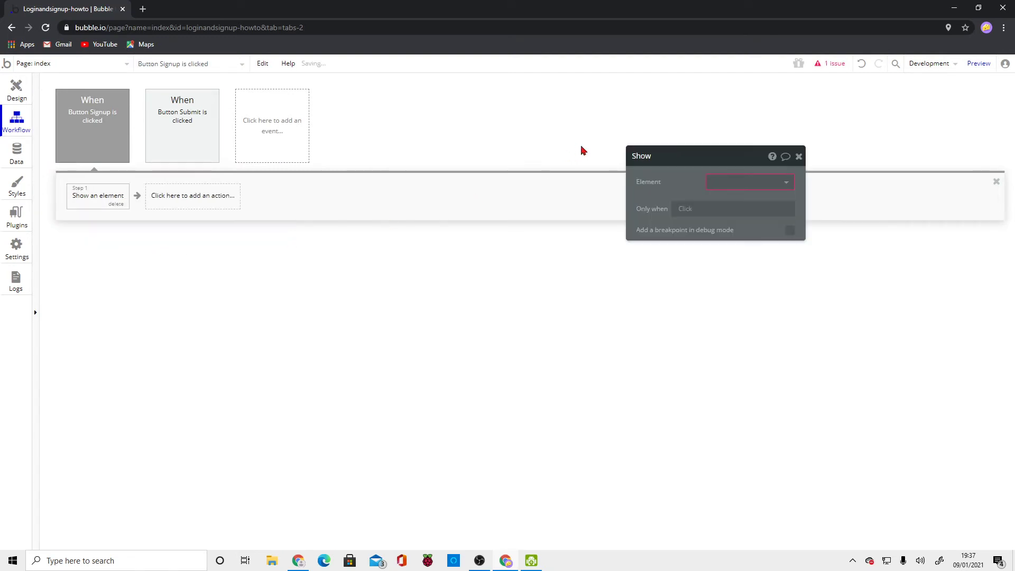
{"action": "left_click_drag", "start_coordinate": [796, 183], "coordinate": [623, 175]}
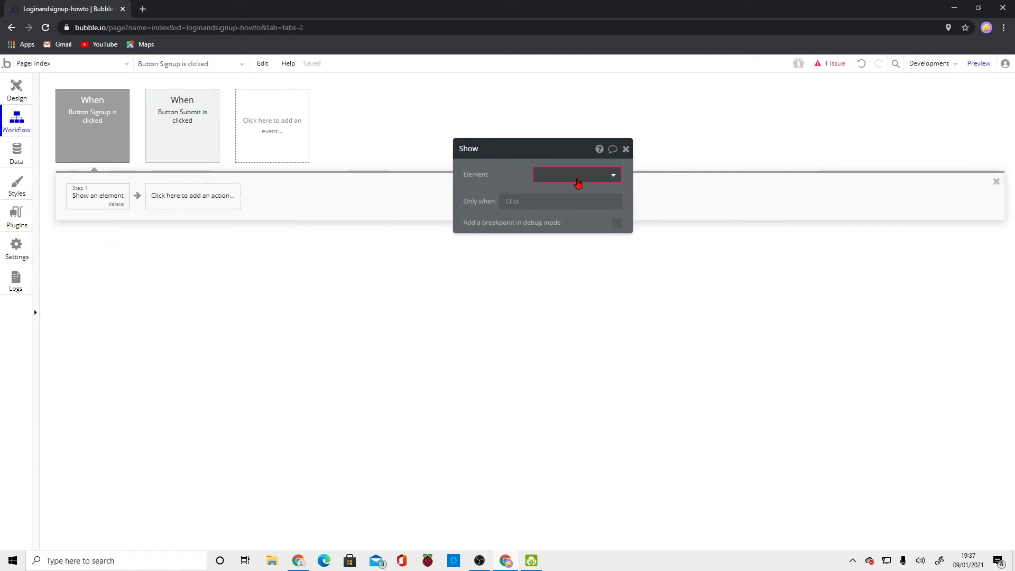
{"action": "left_click", "coordinate": [614, 175]}
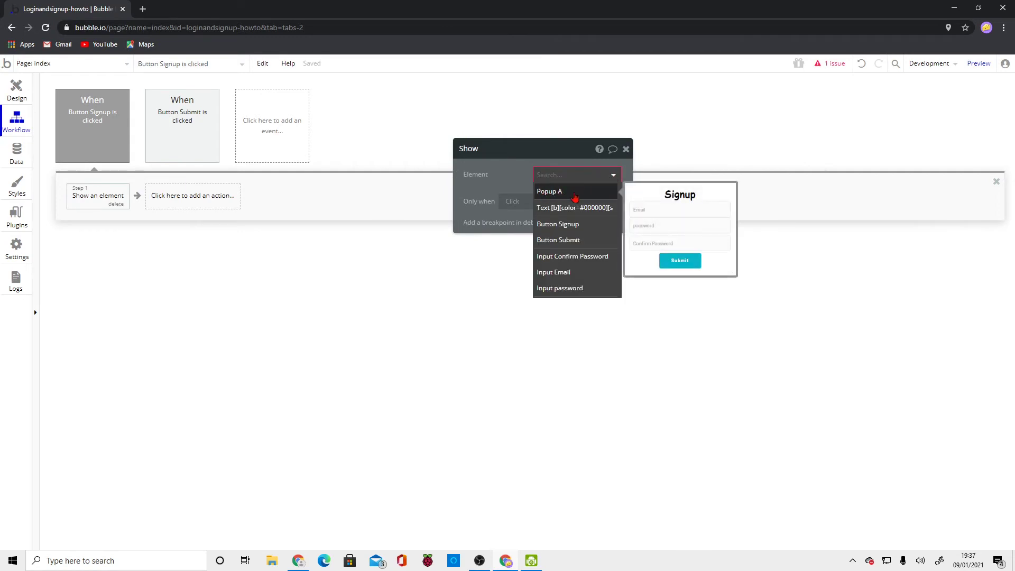
{"action": "left_click", "coordinate": [545, 193]}
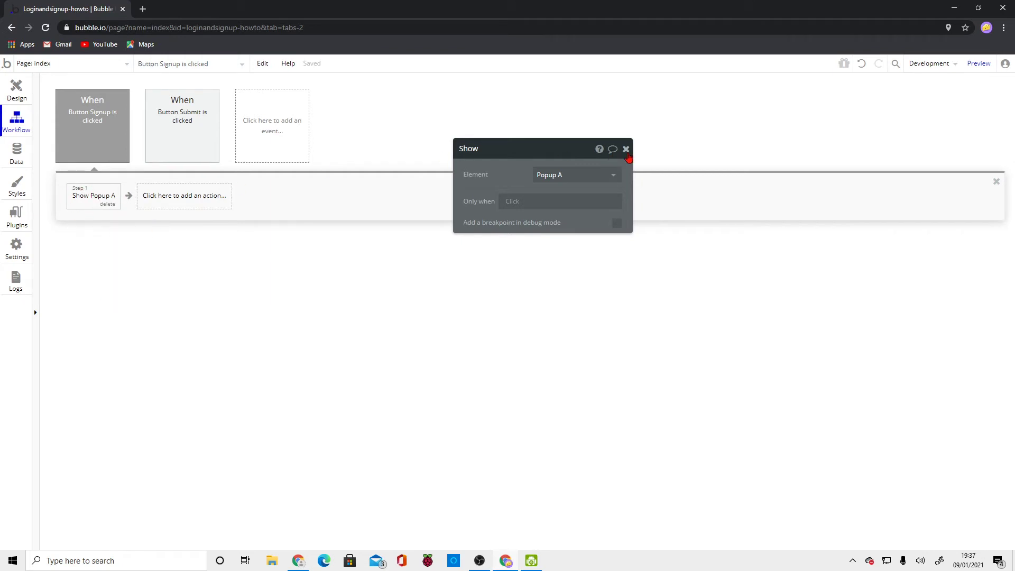
{"action": "left_click", "coordinate": [626, 149]}
{"action": "left_click", "coordinate": [26, 93]}
{"action": "left_click", "coordinate": [370, 119]}
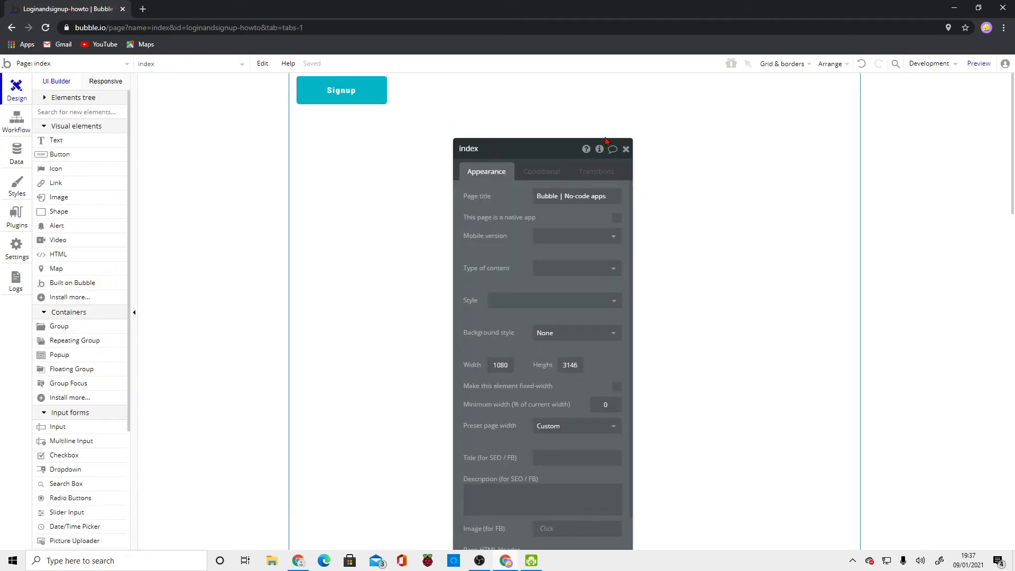
- Duplicate the Signup button, placing the copy to its right
{"action": "left_click", "coordinate": [625, 149]}
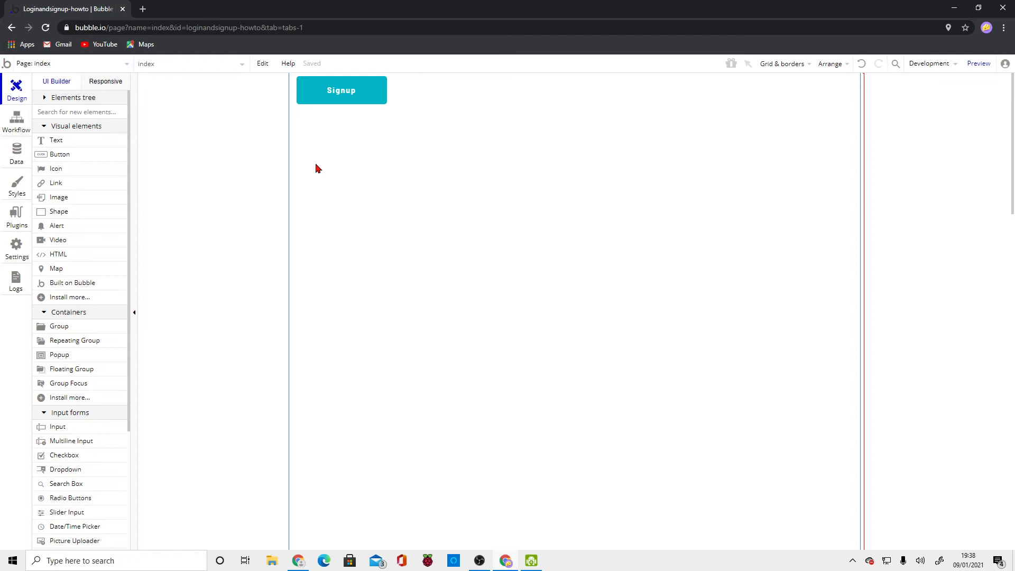
{"action": "left_click", "coordinate": [302, 99]}
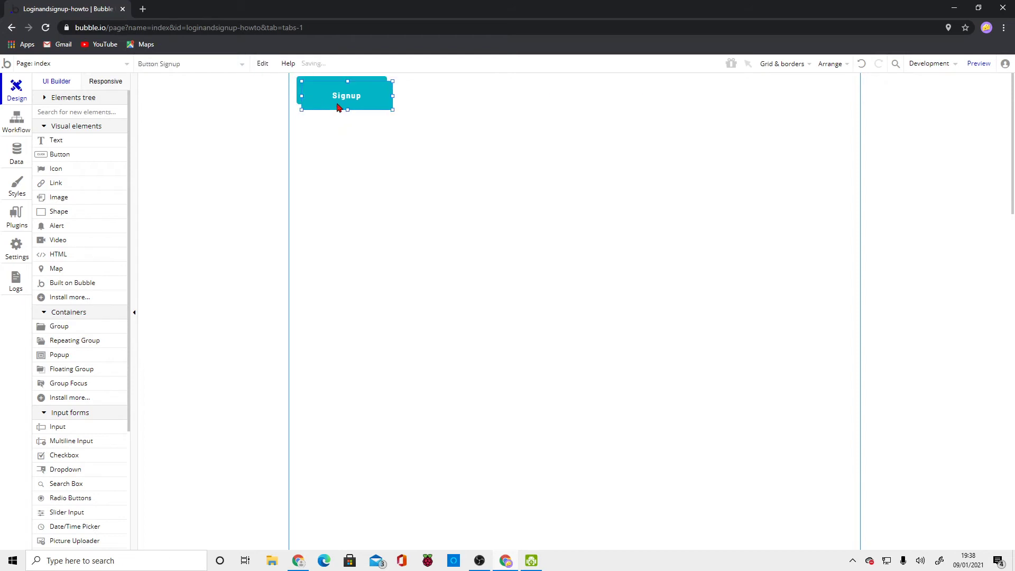
{"action": "left_click_drag", "start_coordinate": [342, 99], "coordinate": [440, 99]}
{"action": "left_click", "coordinate": [341, 94]}
- Relabel the copied button 'Login' and reopen its properties
{"action": "double_click", "coordinate": [427, 95]}
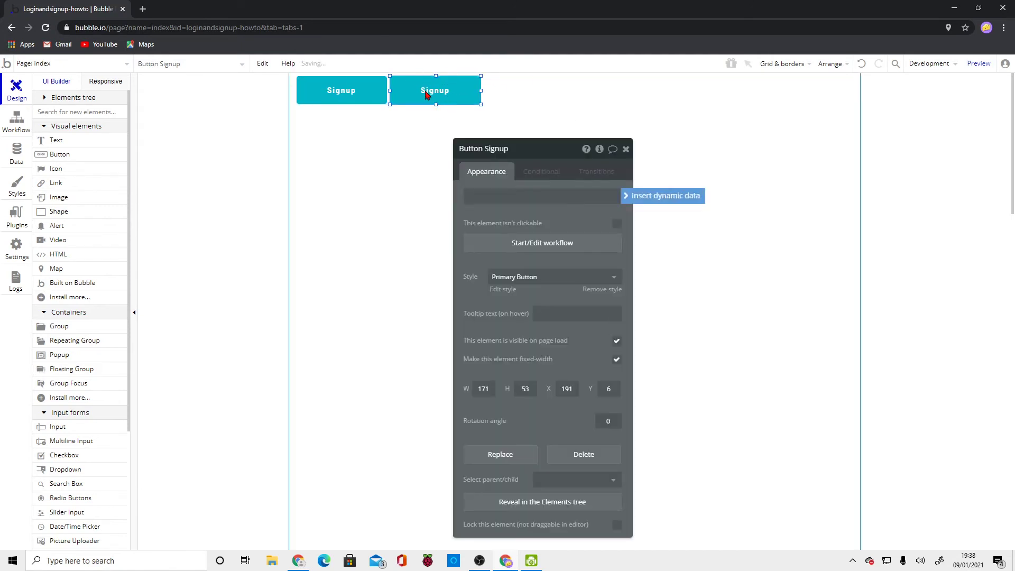
{"action": "double_click", "coordinate": [496, 196]}
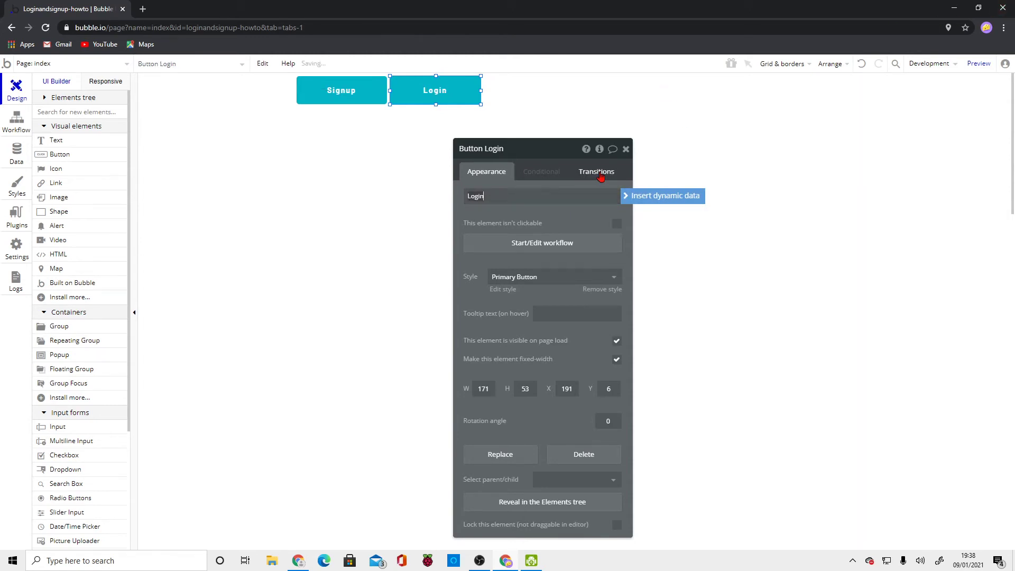
{"action": "left_click", "coordinate": [625, 149]}
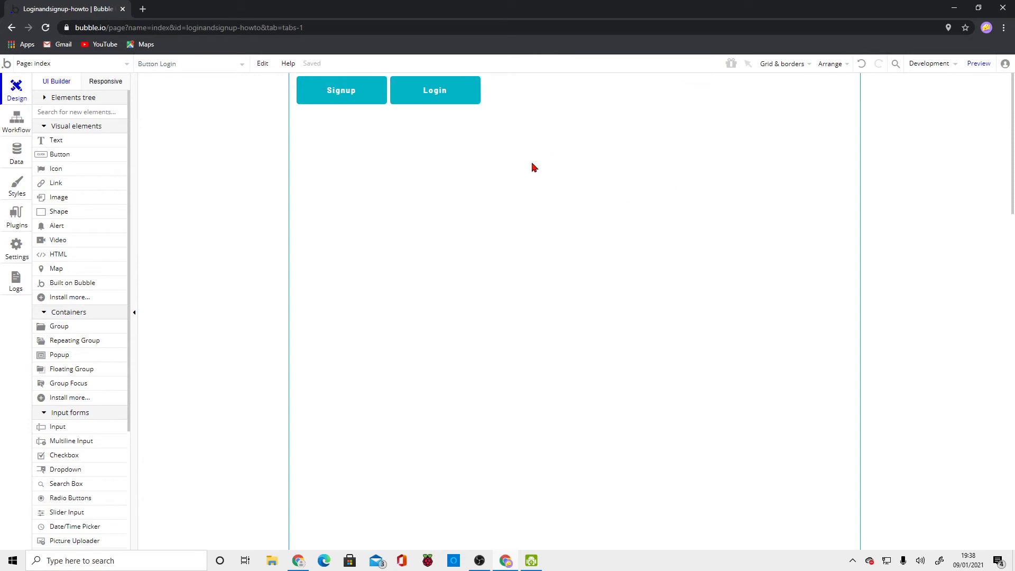
{"action": "left_click", "coordinate": [437, 94]}
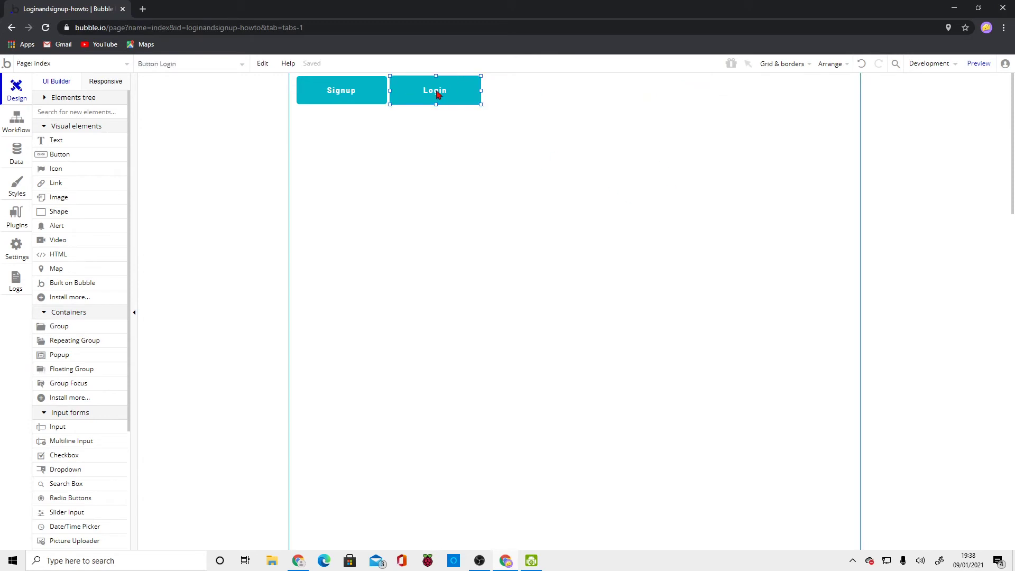
{"action": "double_click", "coordinate": [437, 94]}
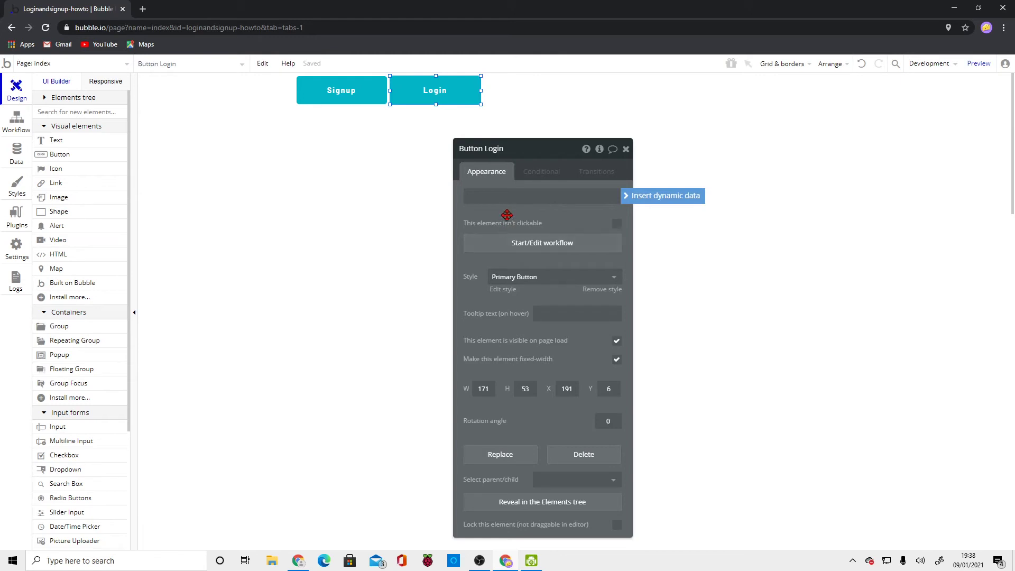
{"action": "left_click_drag", "start_coordinate": [501, 151], "coordinate": [582, 113]}
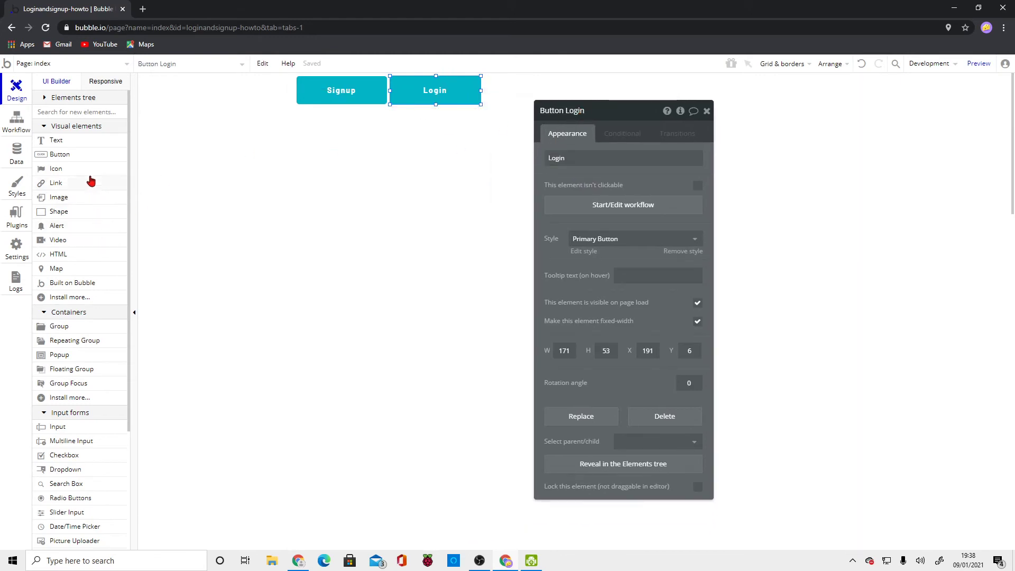
- Draw a new popup, Popup B, on the index page
{"action": "scroll", "coordinate": [74, 182], "scroll_direction": "down", "scroll_amount": 2}
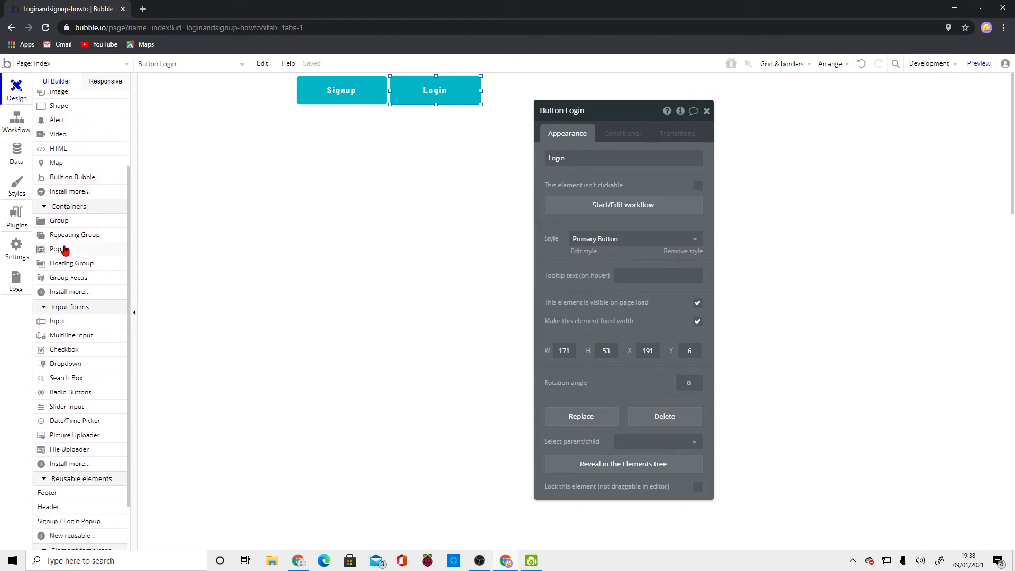
{"action": "left_click", "coordinate": [60, 249]}
{"action": "left_click_drag", "start_coordinate": [419, 138], "coordinate": [574, 289]}
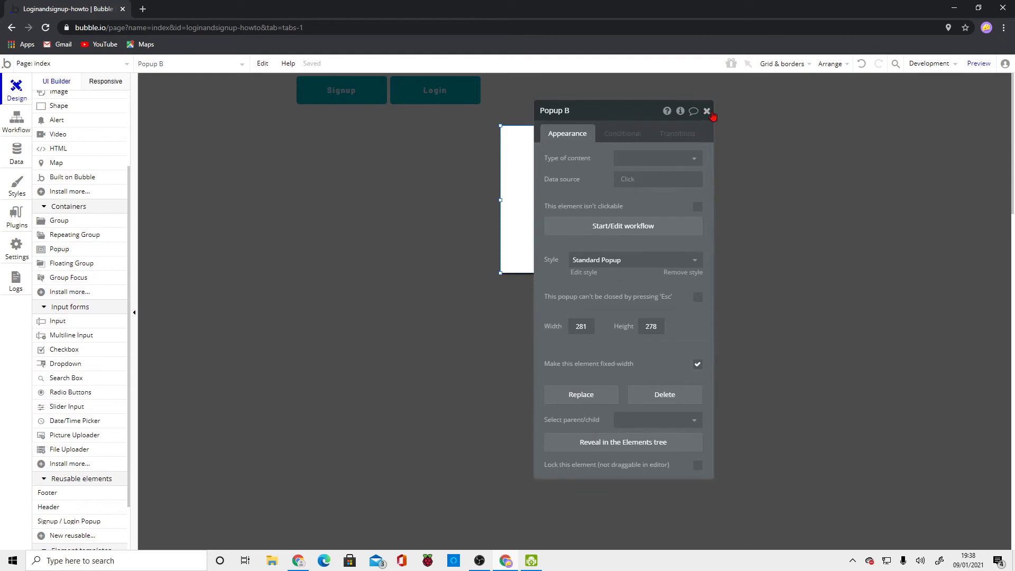
{"action": "left_click", "coordinate": [707, 111]}
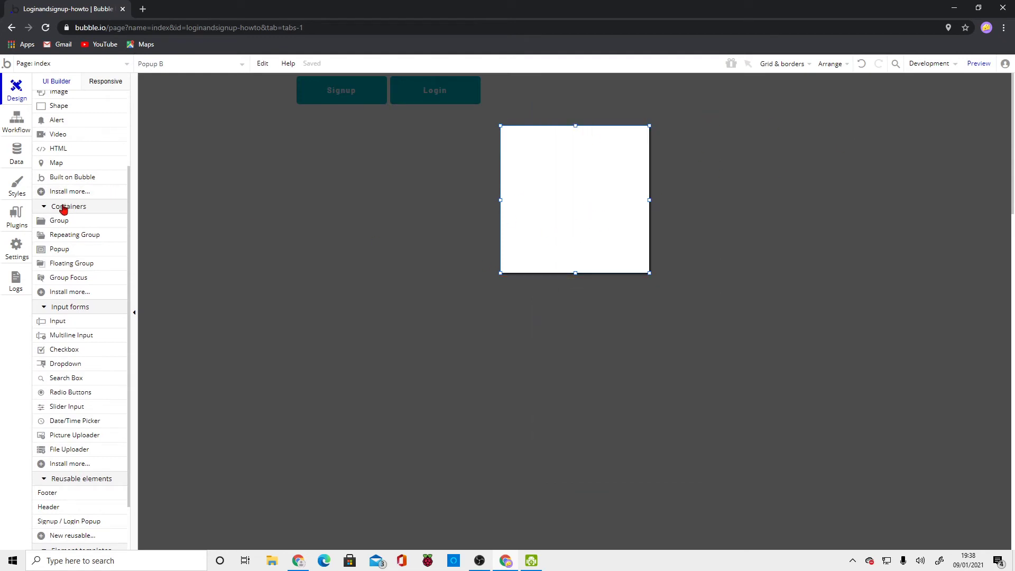
- Add a text element reading 'Login' in Popup B's top-left corner
{"action": "scroll", "coordinate": [88, 333], "scroll_direction": "up", "scroll_amount": 3}
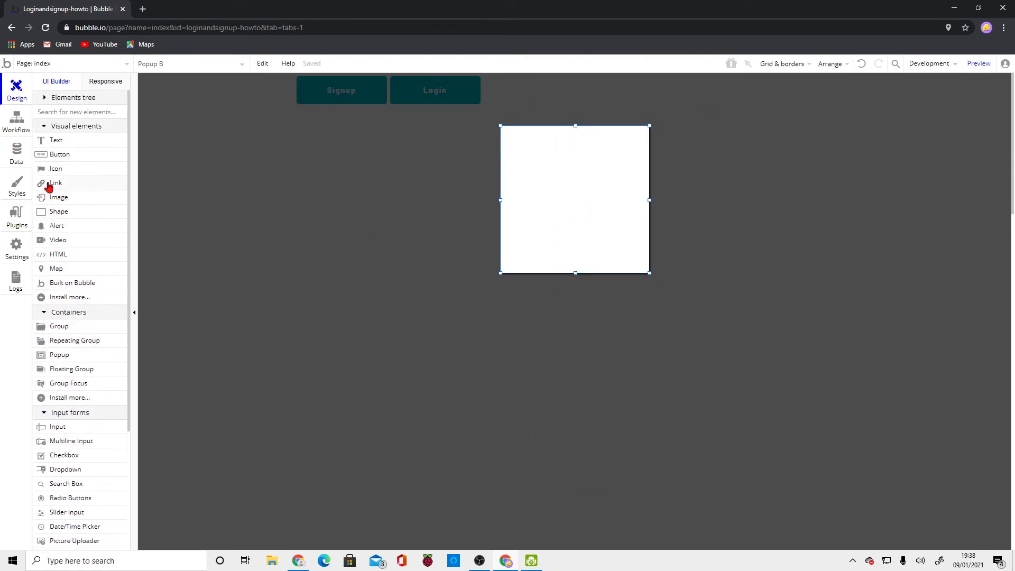
{"action": "left_click", "coordinate": [54, 143]}
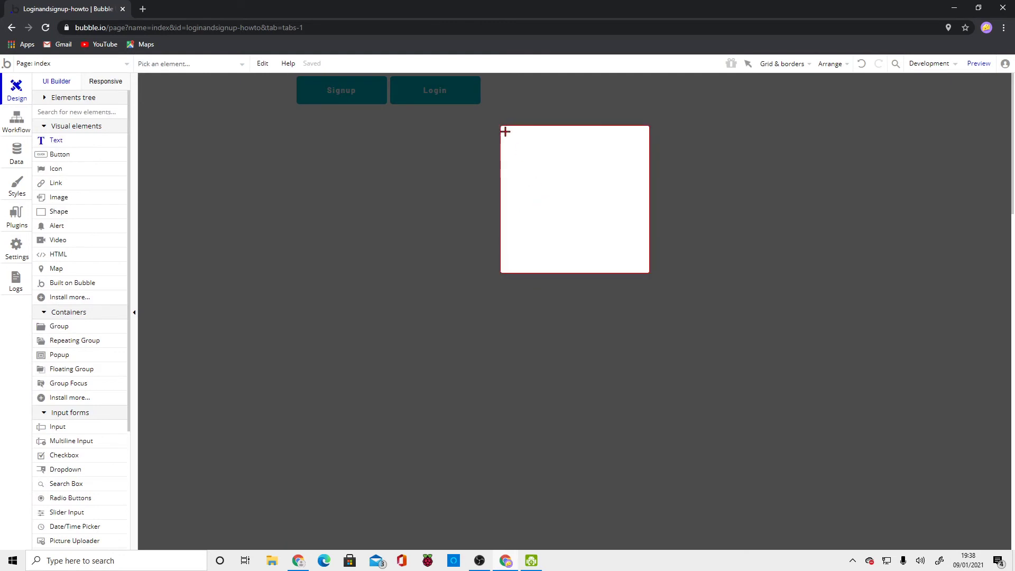
{"action": "left_click_drag", "start_coordinate": [505, 132], "coordinate": [642, 157]}
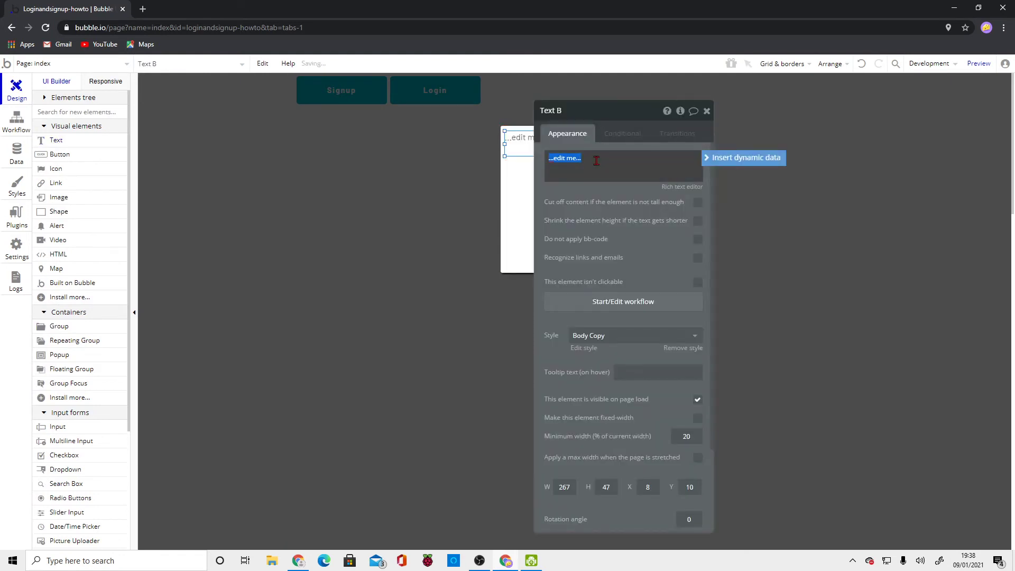
{"action": "type", "text": "Login"}
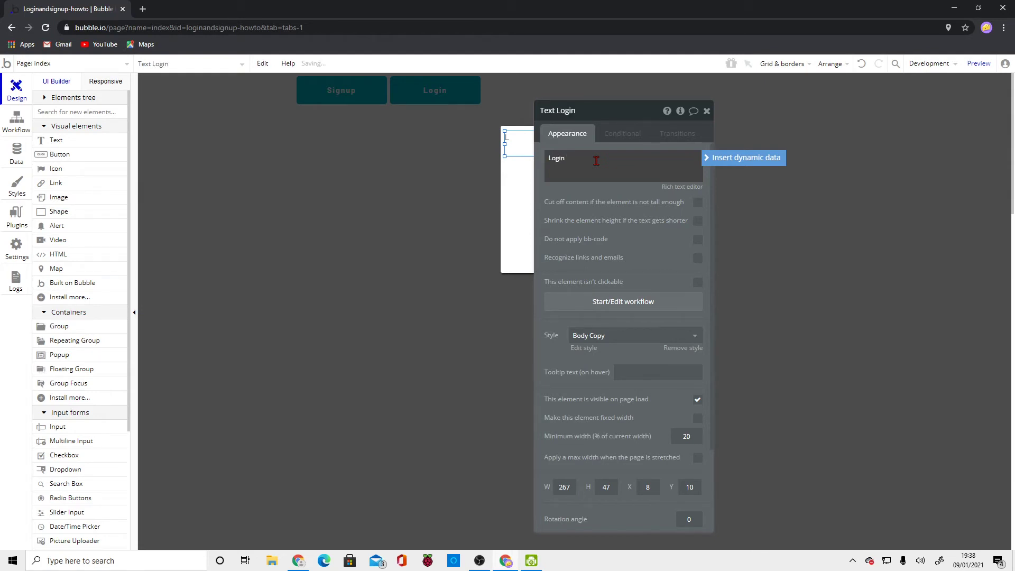
- Make the Login text bold and black at font size 6 in the Rich Text Editor
{"action": "left_click", "coordinate": [677, 188]}
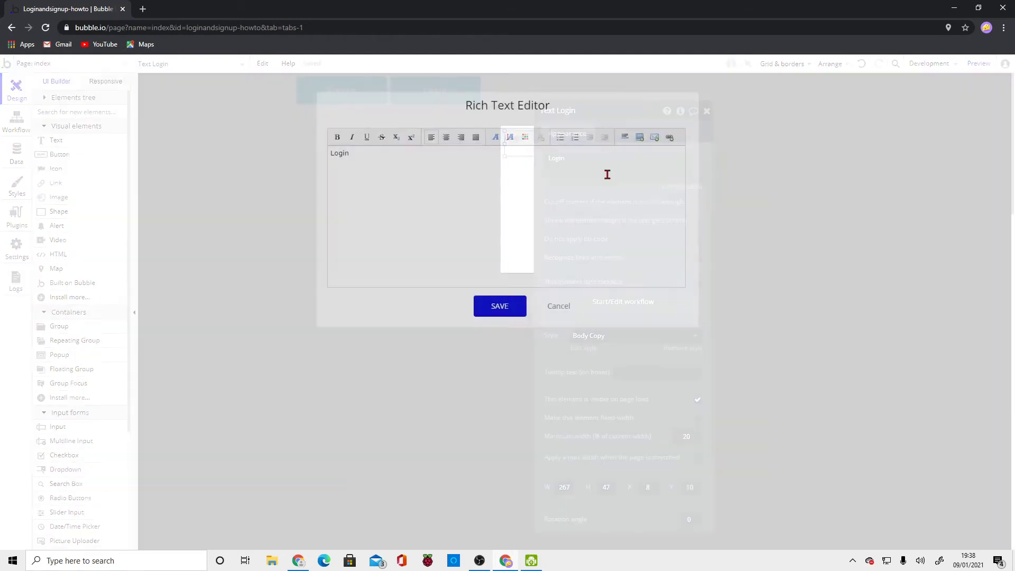
{"action": "left_click_drag", "start_coordinate": [374, 152], "coordinate": [324, 155]}
{"action": "left_click", "coordinate": [337, 137]}
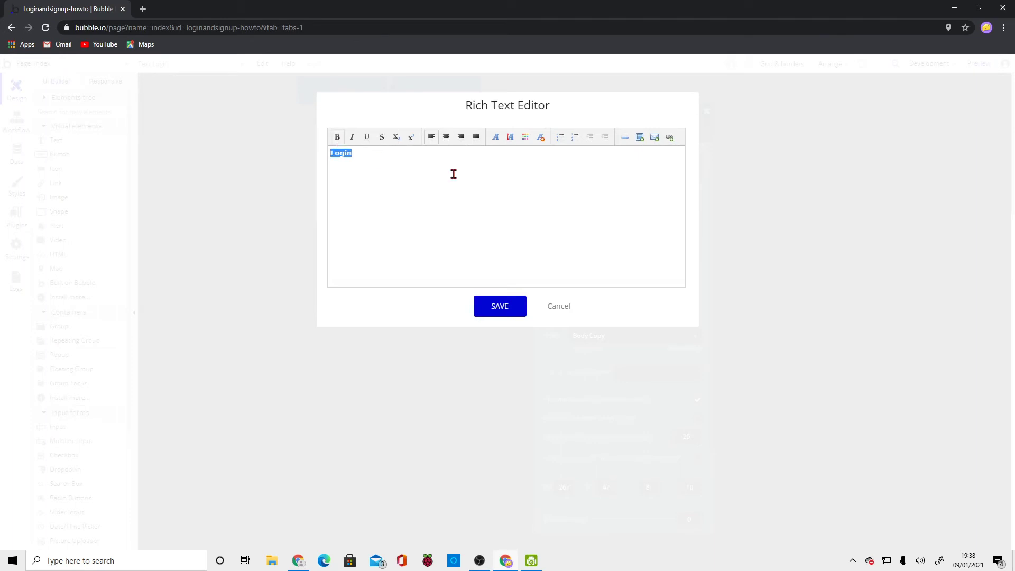
{"action": "left_click", "coordinate": [525, 137]}
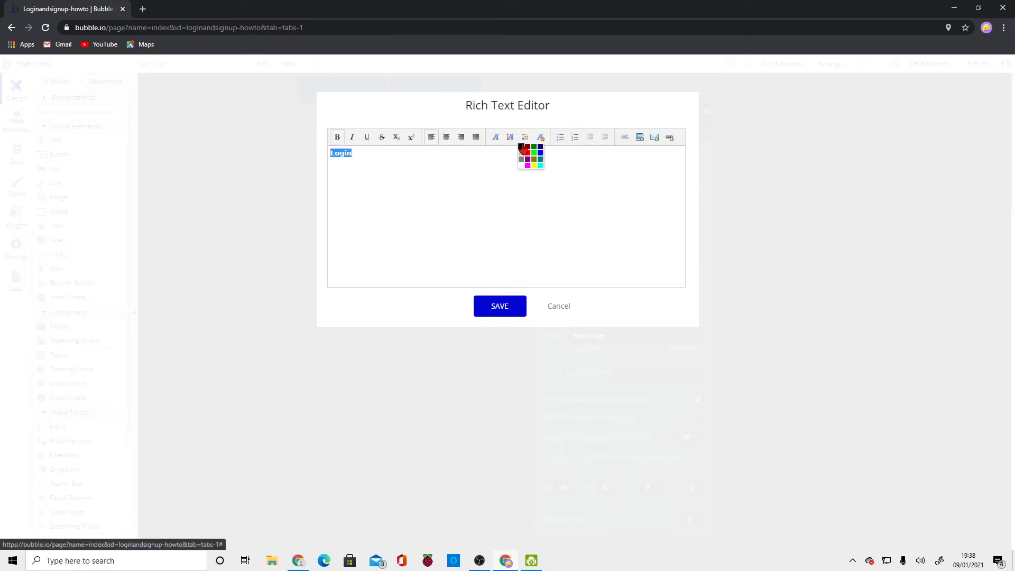
{"action": "left_click", "coordinate": [524, 150]}
{"action": "left_click", "coordinate": [510, 138]}
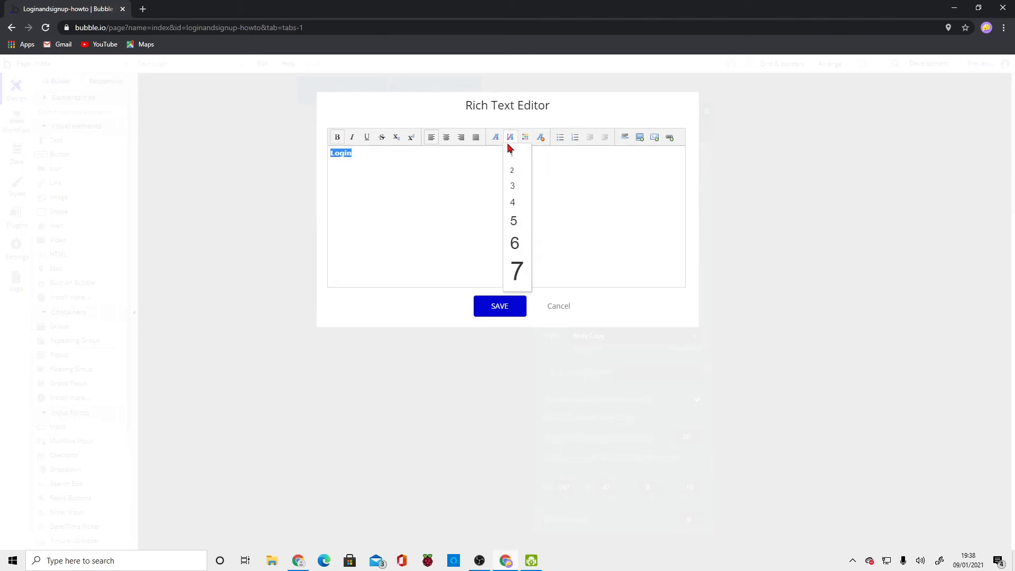
{"action": "left_click", "coordinate": [523, 243]}
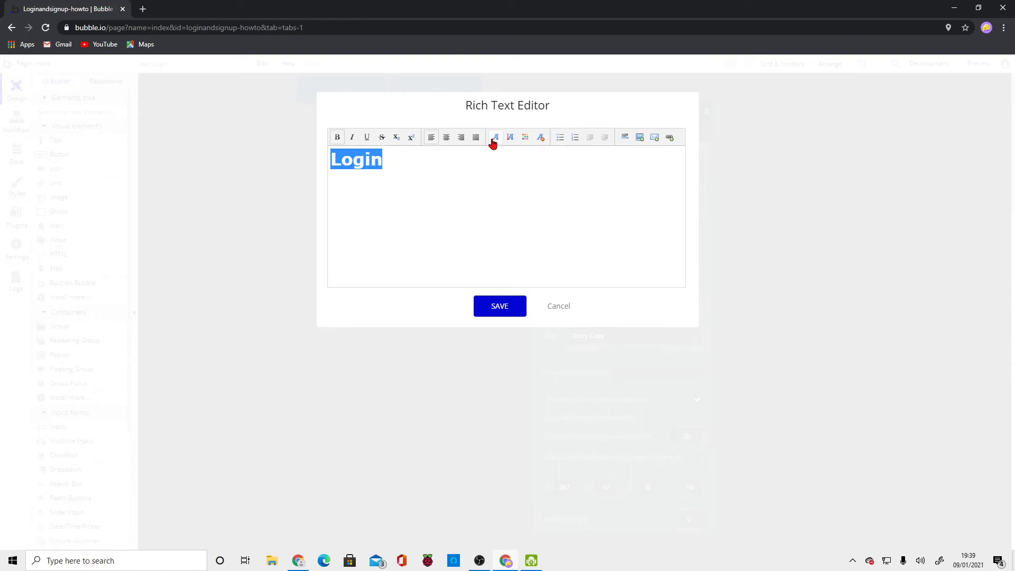
- Set the Login heading's font to Comic Sans MS and save the rich text
{"action": "left_click", "coordinate": [495, 137]}
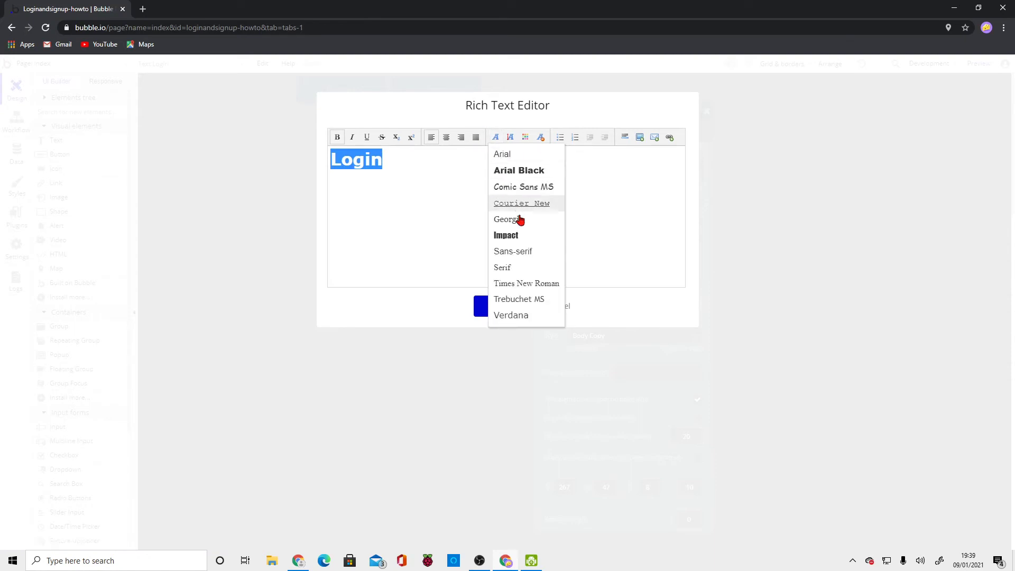
{"action": "left_click", "coordinate": [524, 188]}
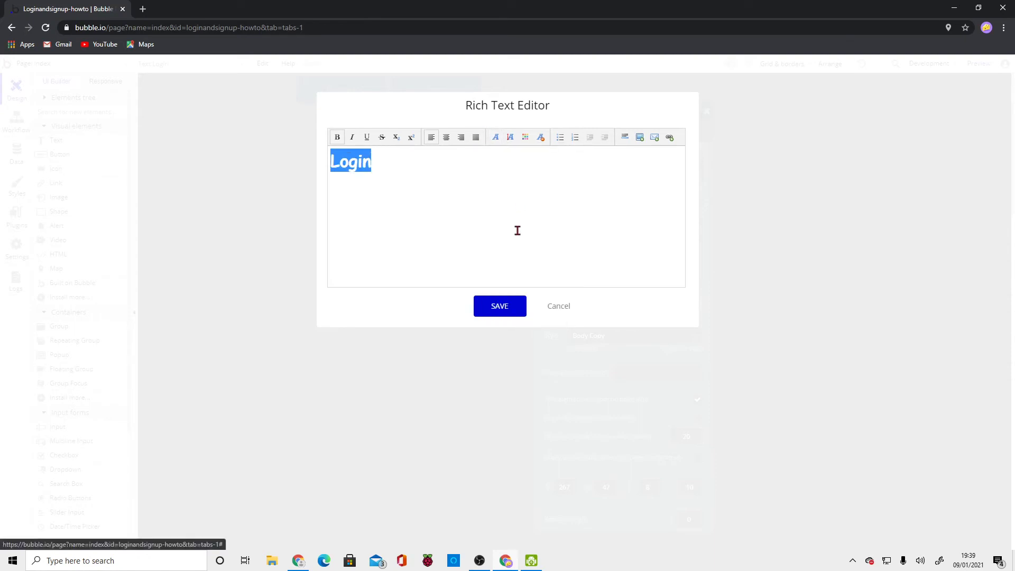
{"action": "left_click", "coordinate": [496, 138]}
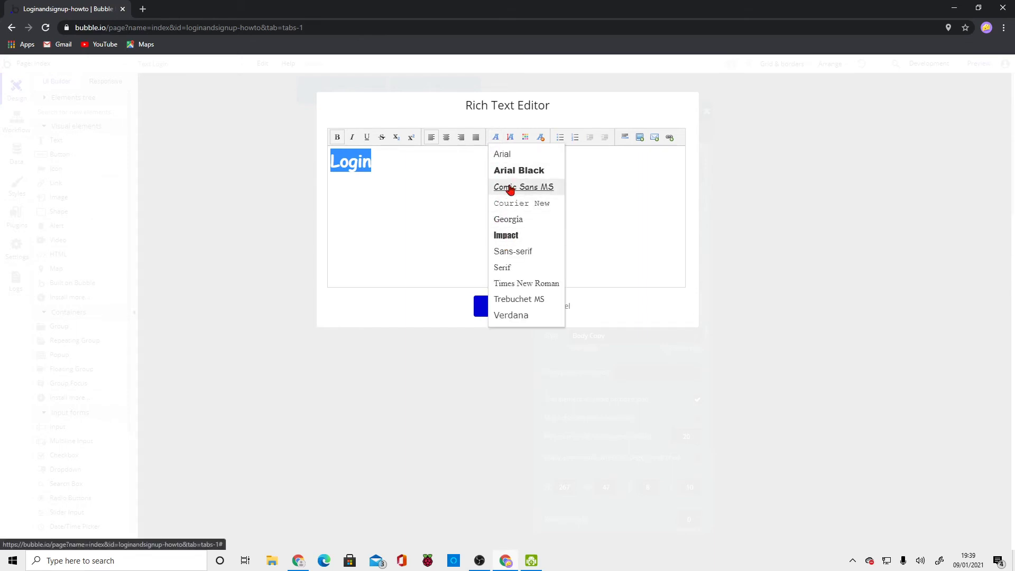
{"action": "left_click", "coordinate": [511, 189]}
{"action": "left_click", "coordinate": [507, 304]}
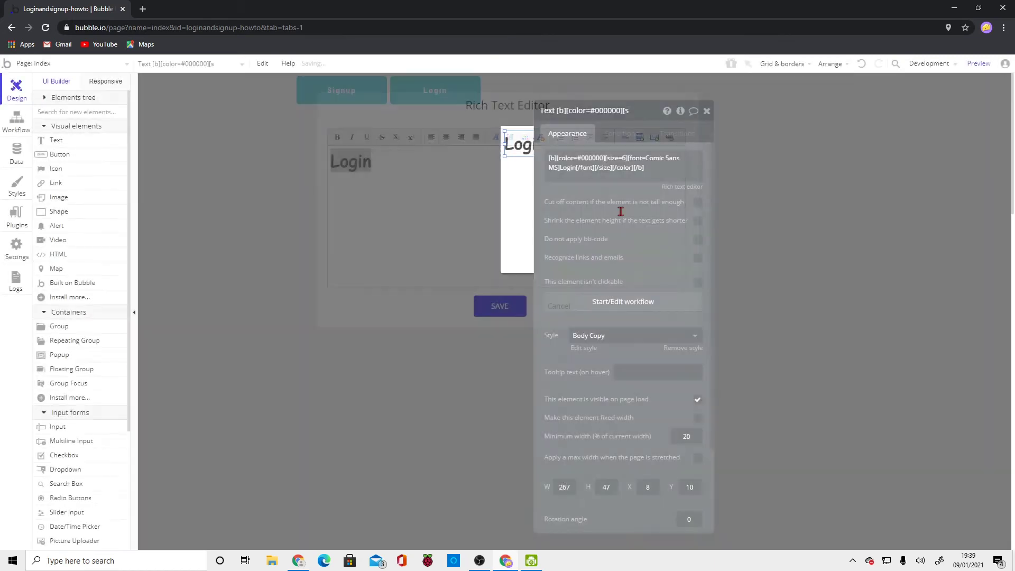
- Narrow the Login heading to its text, centre it horizontally and nudge it to the popup's top
{"action": "left_click", "coordinate": [707, 110]}
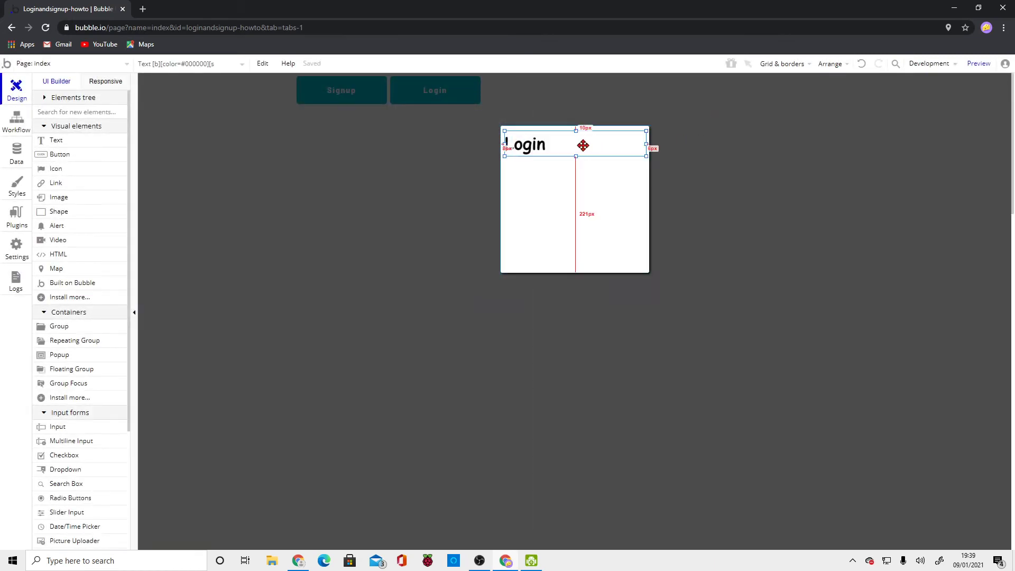
{"action": "left_click_drag", "start_coordinate": [647, 143], "coordinate": [550, 144]}
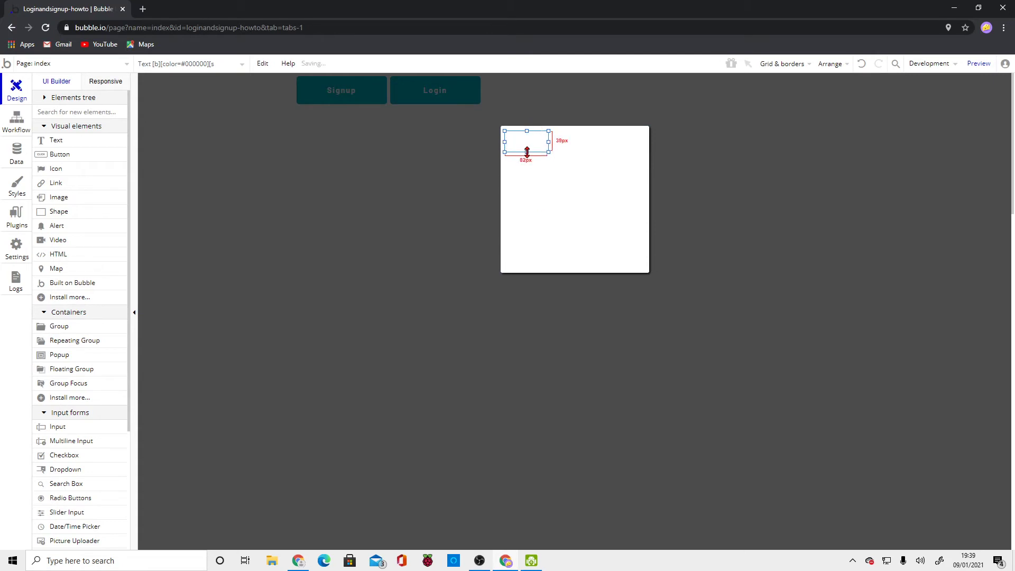
{"action": "right_click", "coordinate": [527, 142]}
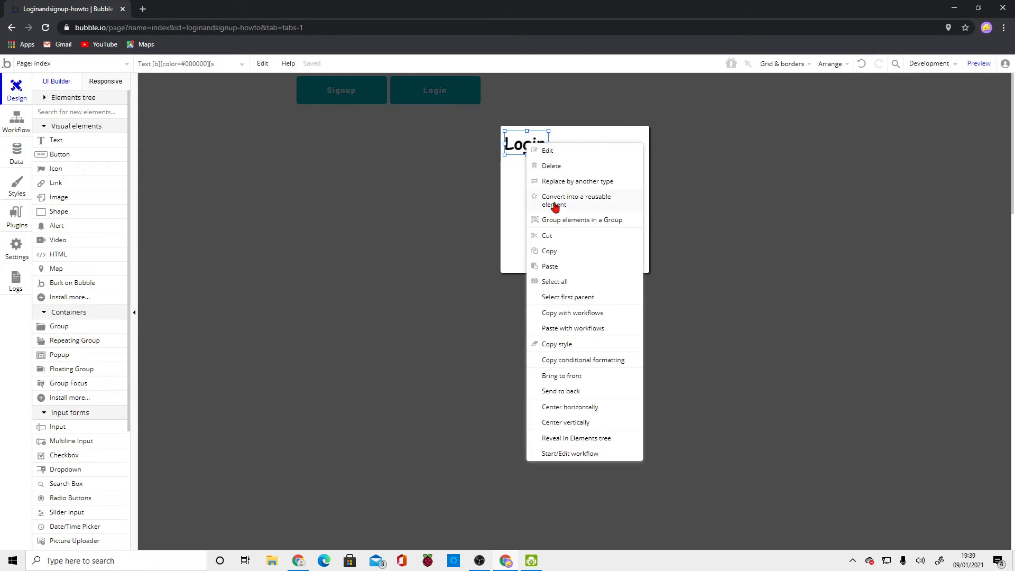
{"action": "left_click", "coordinate": [566, 407]}
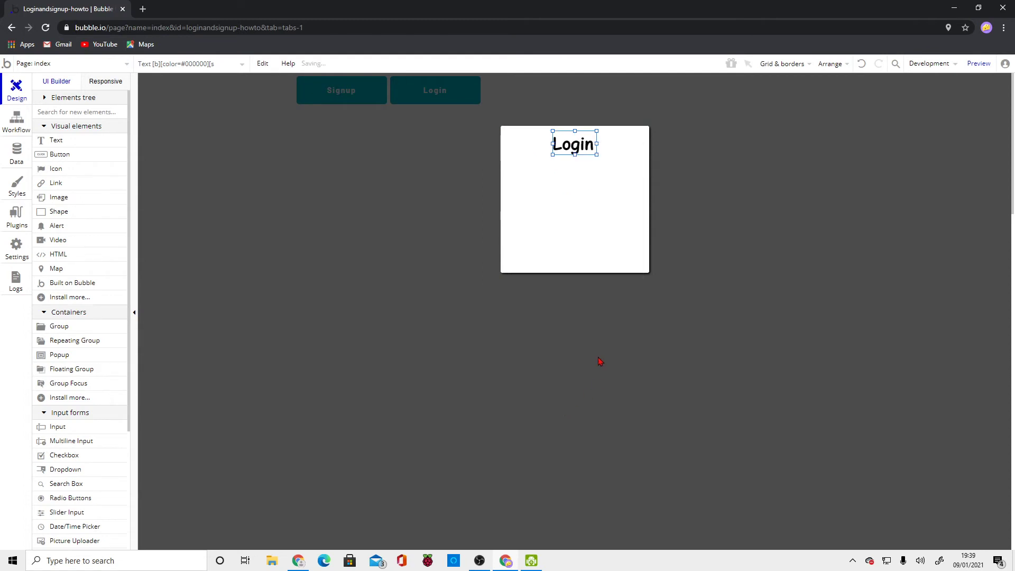
{"action": "key", "text": "Up"}
{"action": "key", "text": "Up"}
{"action": "key", "text": "Up"}
{"action": "key", "text": "Up"}
{"action": "key", "text": "Up"}
{"action": "key", "text": "Up"}
{"action": "key", "text": "Up"}
{"action": "key", "text": "Up"}
{"action": "key", "text": "Up"}
{"action": "key", "text": "Up"}
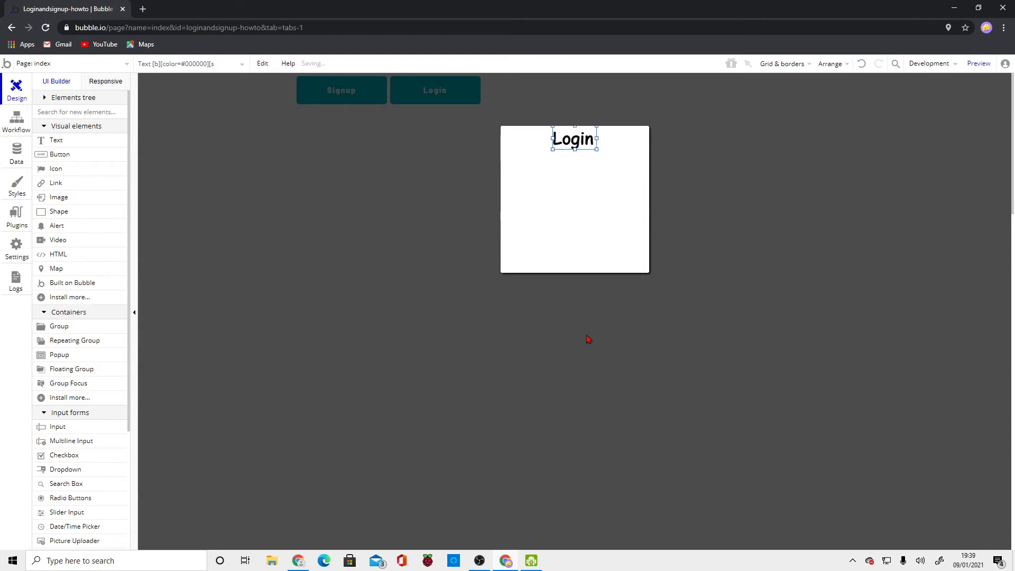
{"action": "left_click", "coordinate": [550, 215]}
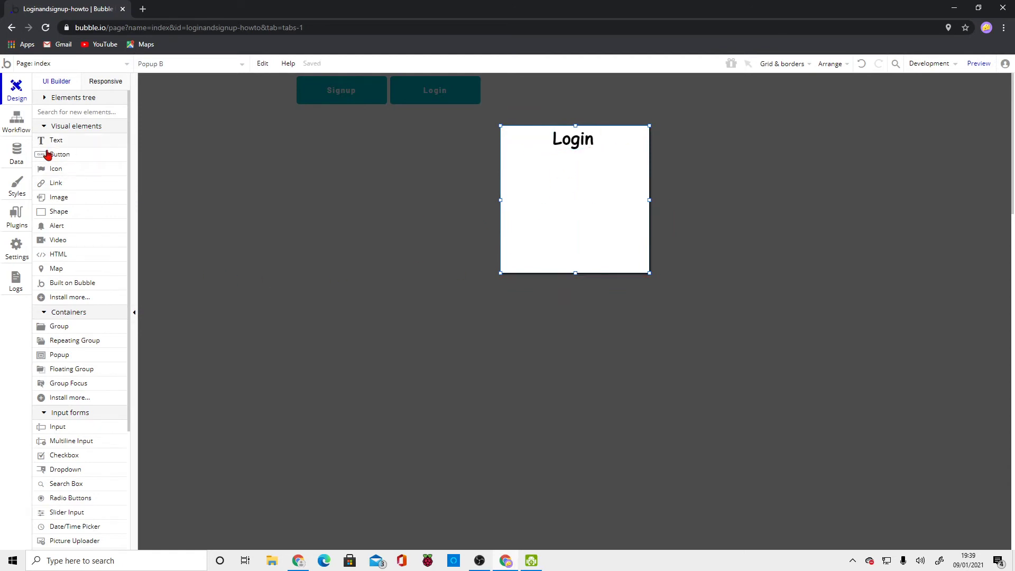
- Draw a text input below the Login heading in Popup B
{"action": "scroll", "coordinate": [80, 328], "scroll_direction": "down", "scroll_amount": 2}
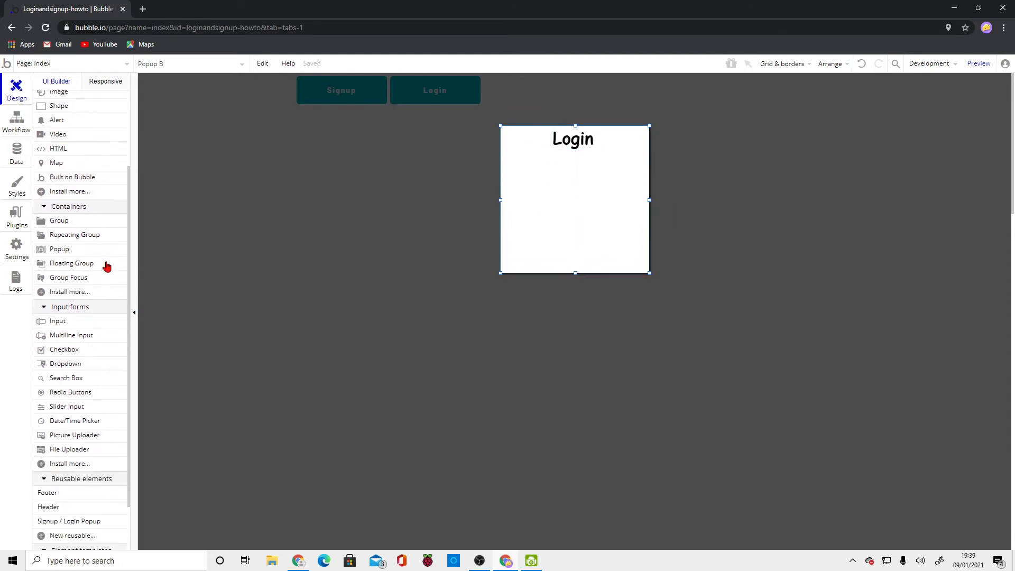
{"action": "left_click", "coordinate": [57, 323]}
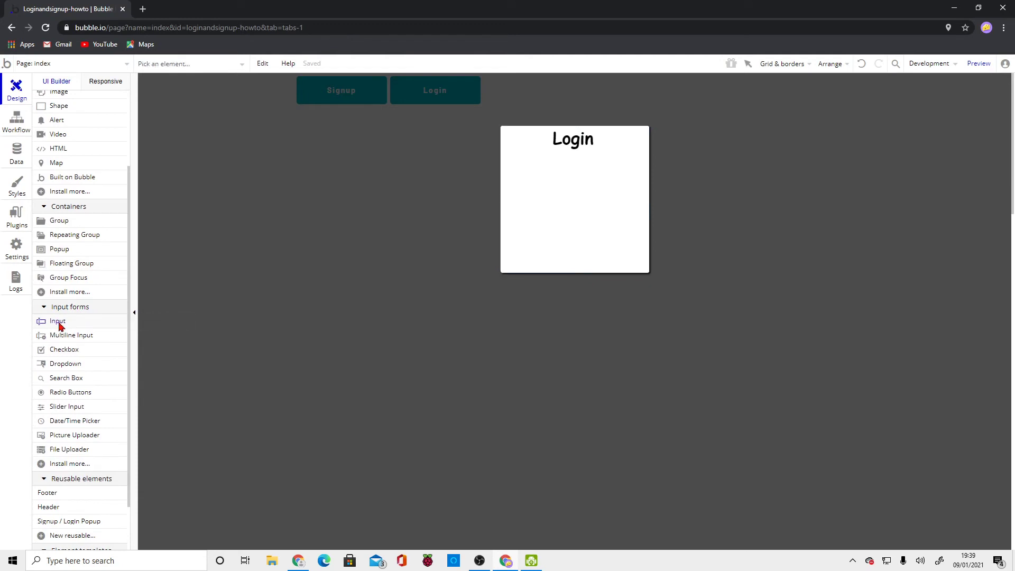
{"action": "left_click_drag", "start_coordinate": [505, 149], "coordinate": [645, 176]}
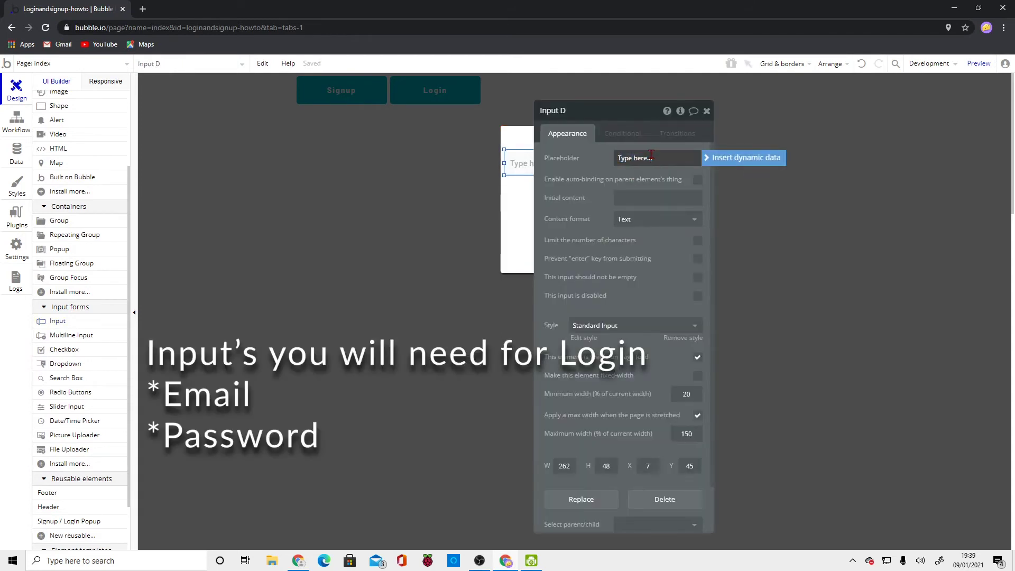
{"action": "left_click_drag", "start_coordinate": [641, 119], "coordinate": [768, 108]}
- Set the input's placeholder to 'Email' and tick 'This input should not be empty'
{"action": "left_click", "coordinate": [788, 145]}
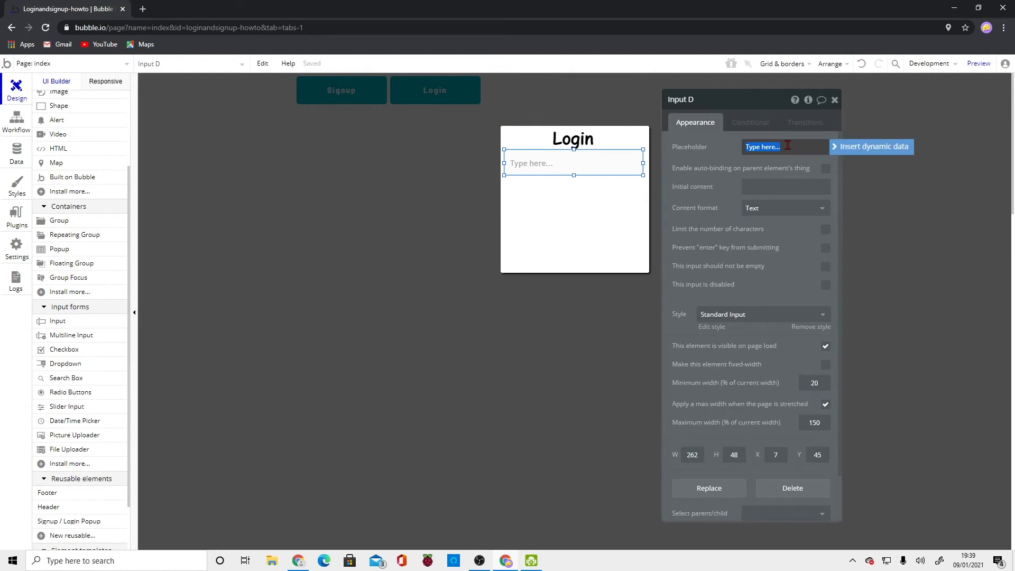
{"action": "key", "text": "ctrl+a"}
{"action": "key", "text": "BackSpace"}
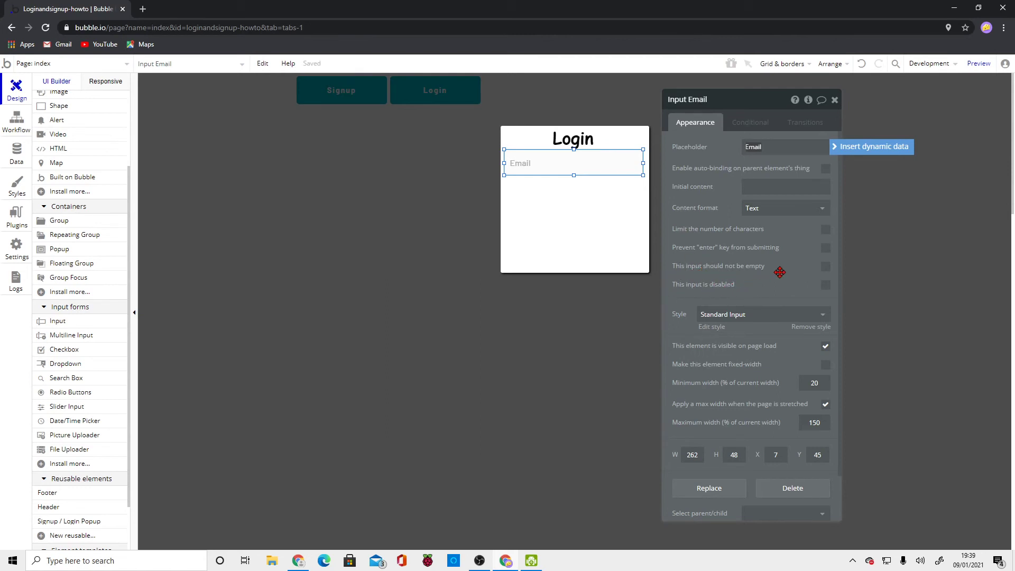
{"action": "left_click", "coordinate": [826, 268]}
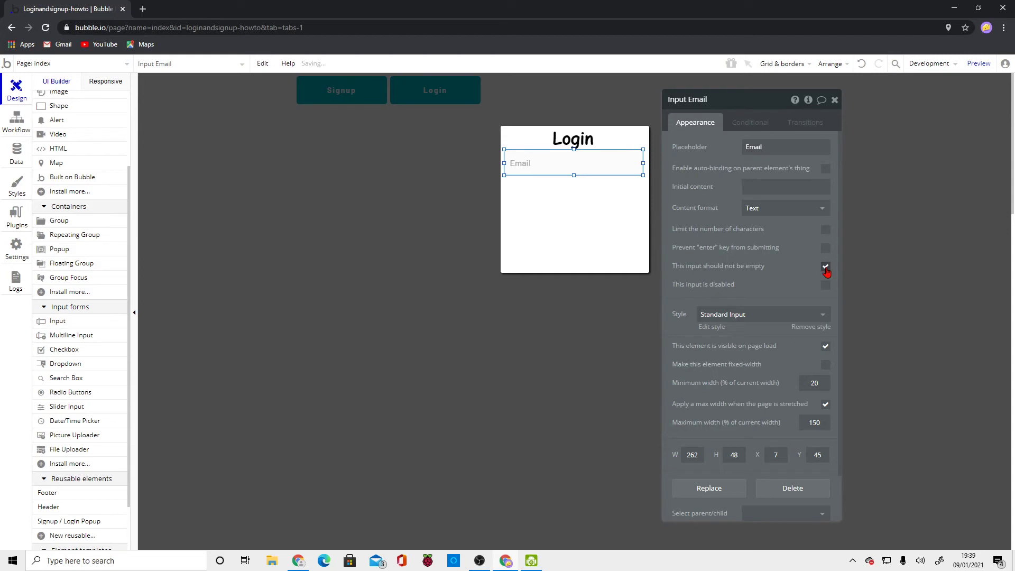
{"action": "left_click", "coordinate": [834, 100]}
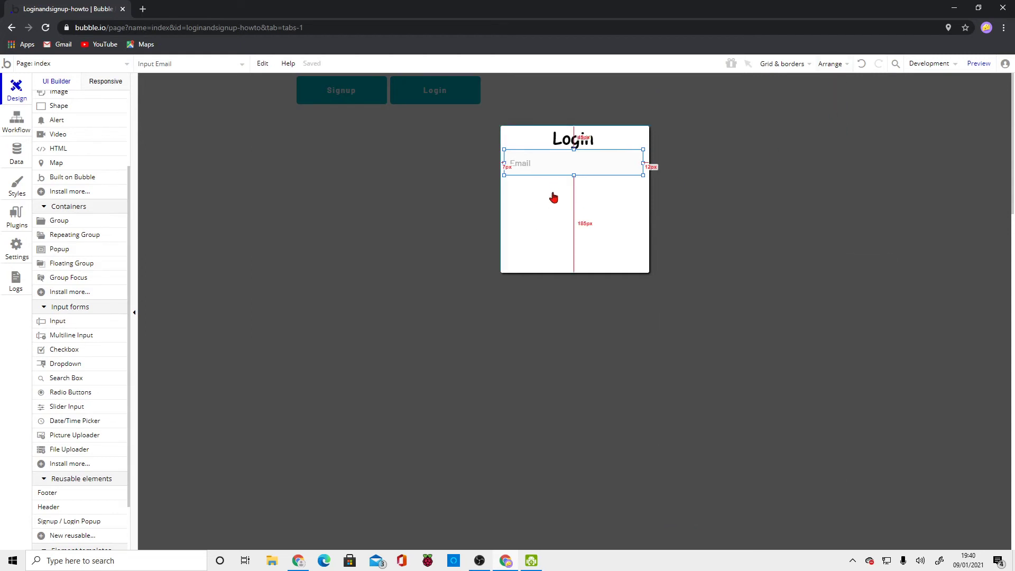
{"action": "left_click", "coordinate": [566, 185]}
{"action": "left_click", "coordinate": [560, 161]}
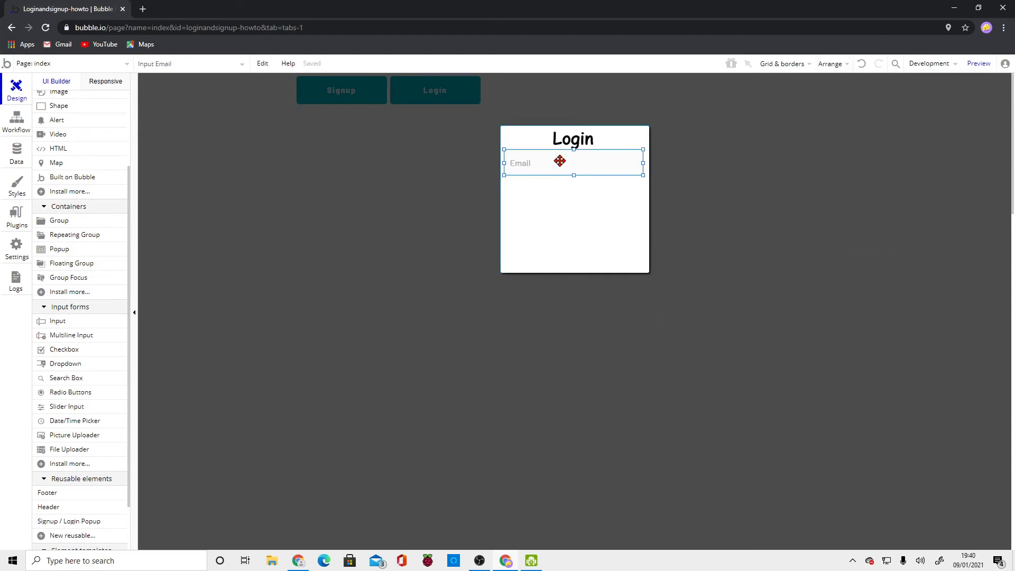
{"action": "left_click", "coordinate": [55, 321]}
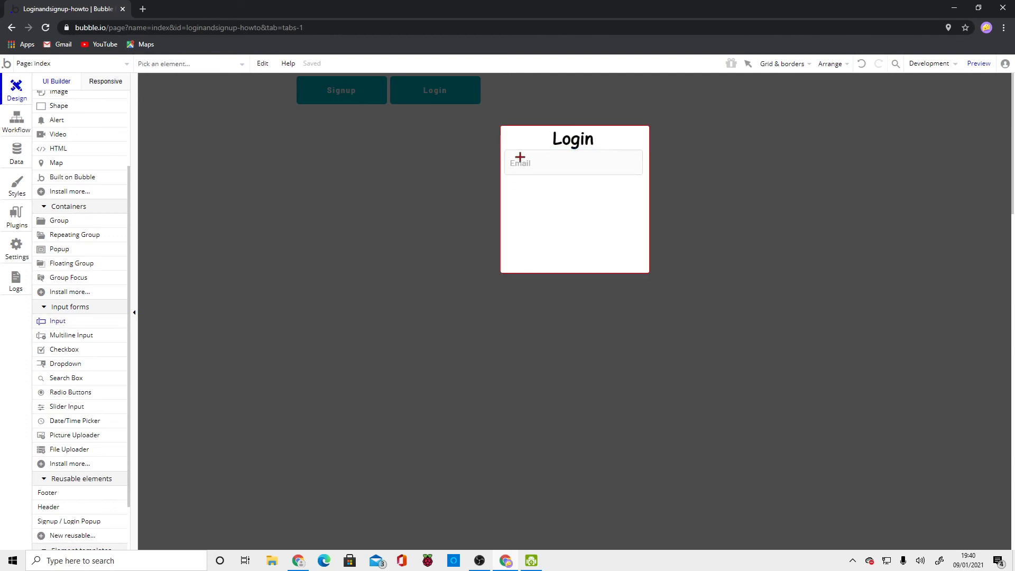
- Draw a second input below Email, then delete it
{"action": "left_click_drag", "start_coordinate": [504, 175], "coordinate": [575, 217]}
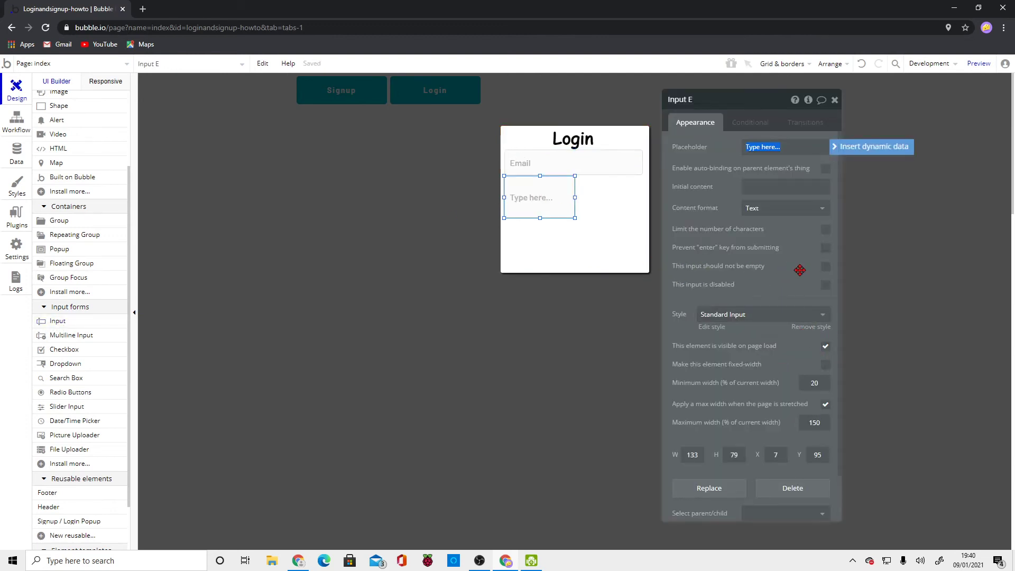
{"action": "left_click", "coordinate": [825, 267]}
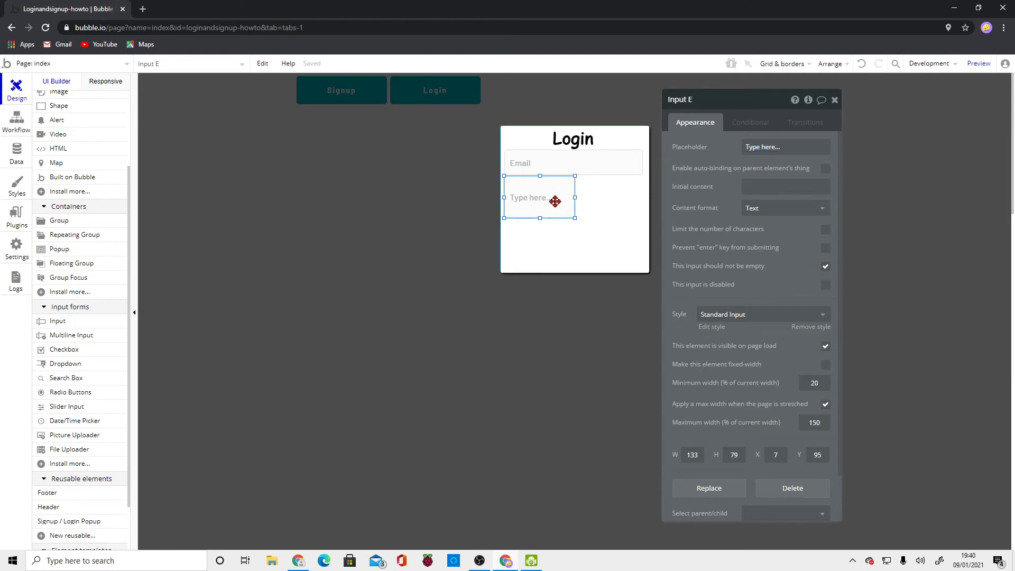
{"action": "key", "text": "Delete"}
- Paste a copy of the Email input beneath it and change its placeholder to 'Password'
{"action": "left_click", "coordinate": [557, 164]}
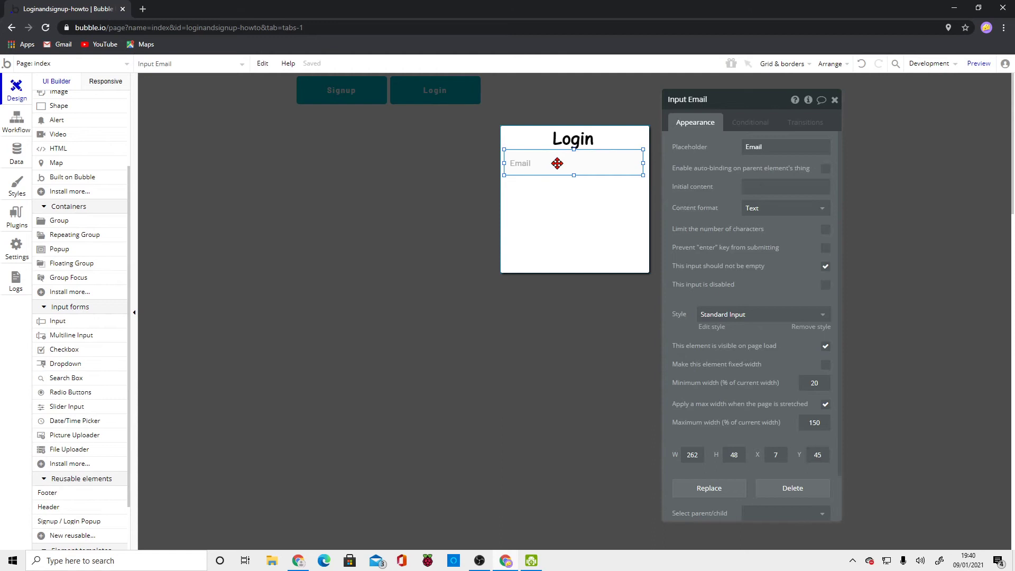
{"action": "key", "text": "ctrl+v"}
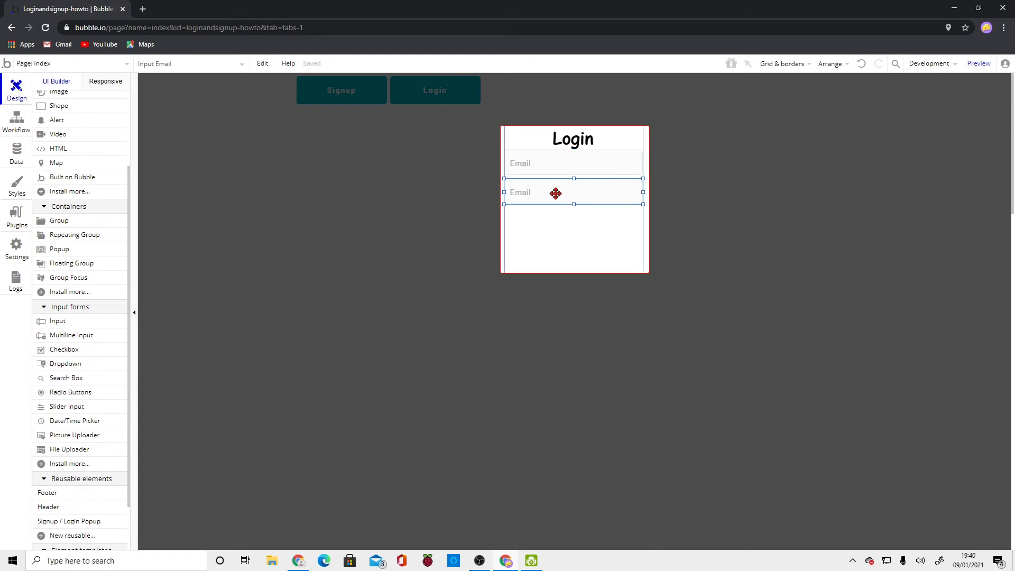
{"action": "double_click", "coordinate": [555, 193]}
{"action": "double_click", "coordinate": [760, 147]}
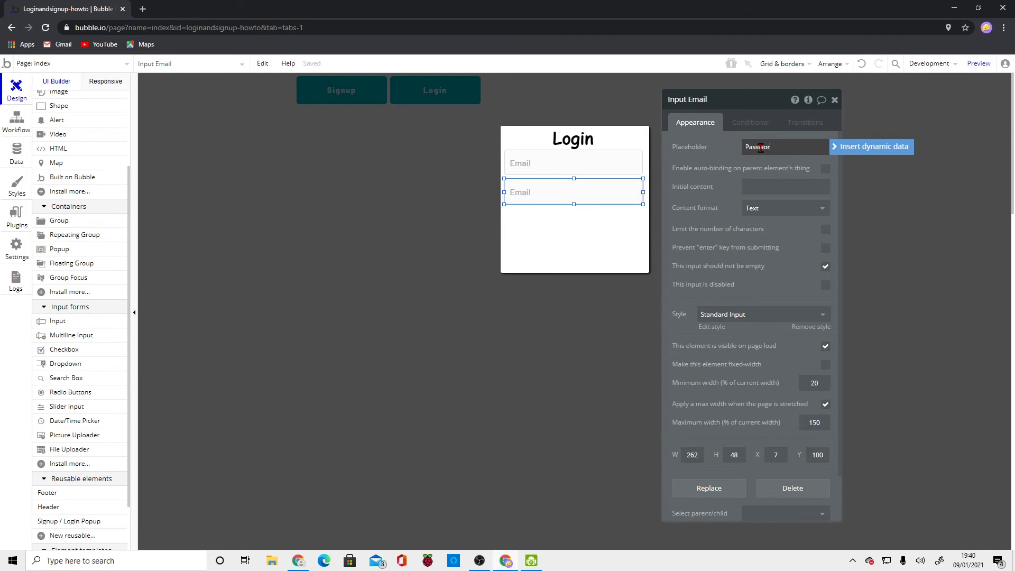
{"action": "left_click", "coordinate": [835, 101]}
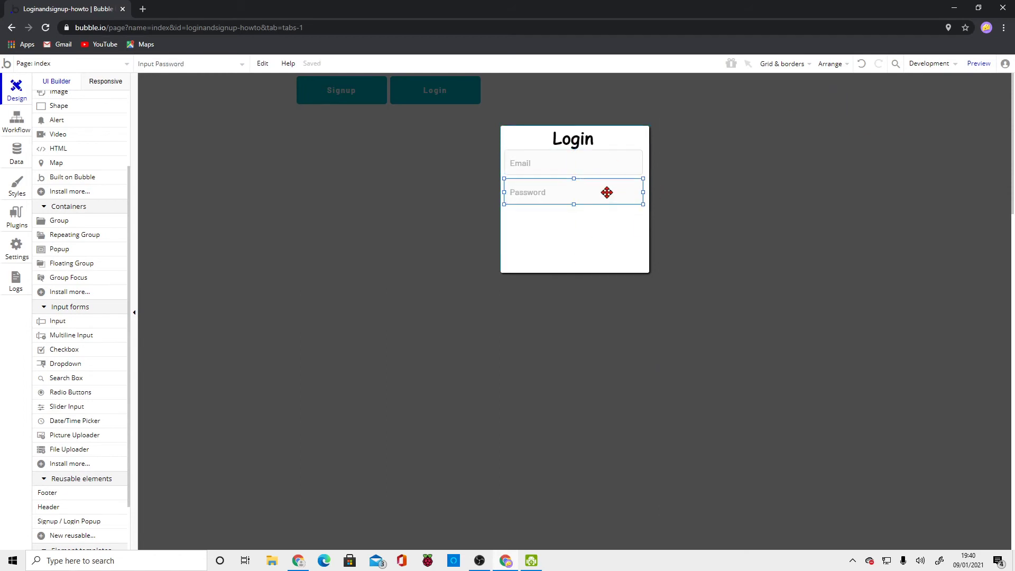
{"action": "left_click", "coordinate": [599, 228]}
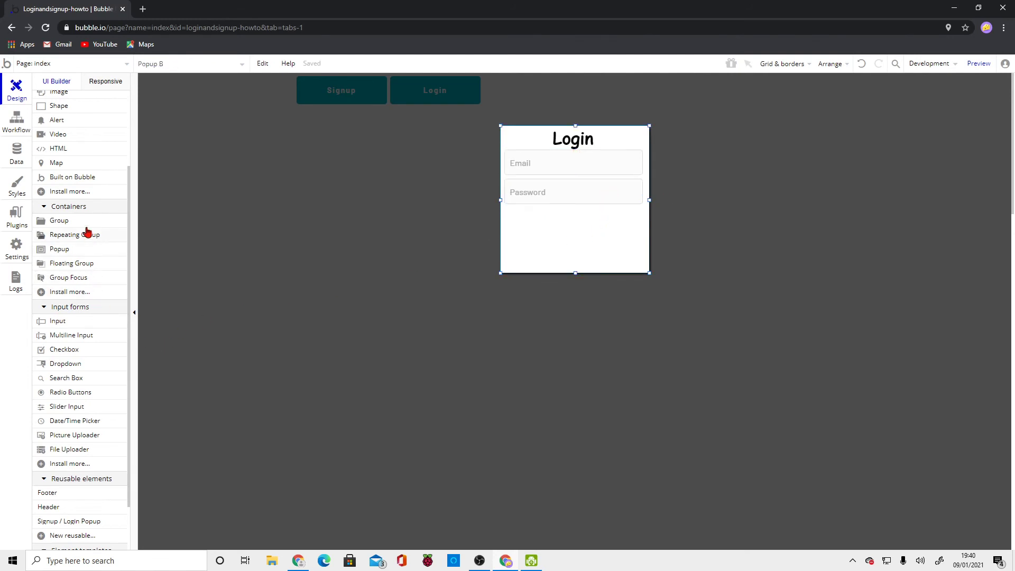
{"action": "scroll", "coordinate": [82, 104], "scroll_direction": "up", "scroll_amount": 3}
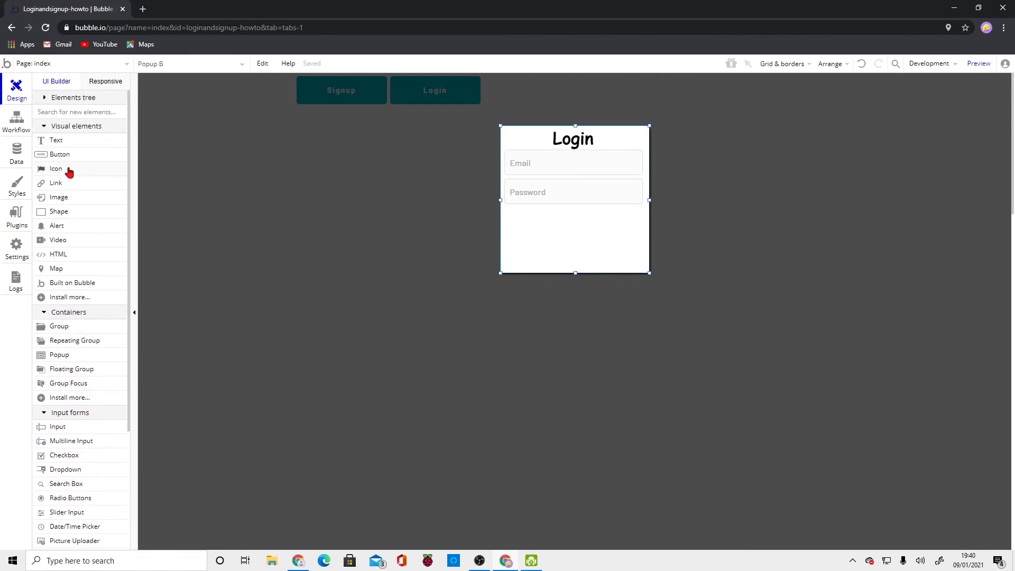
- Add a narrower button labelled 'Login' below the Password field
{"action": "left_click", "coordinate": [60, 154]}
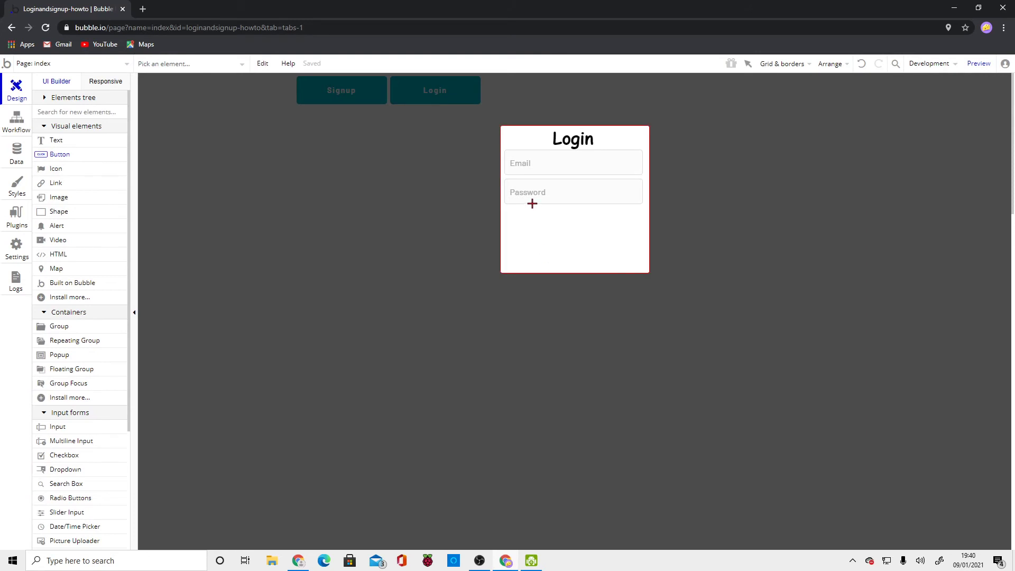
{"action": "left_click_drag", "start_coordinate": [525, 207], "coordinate": [613, 229]}
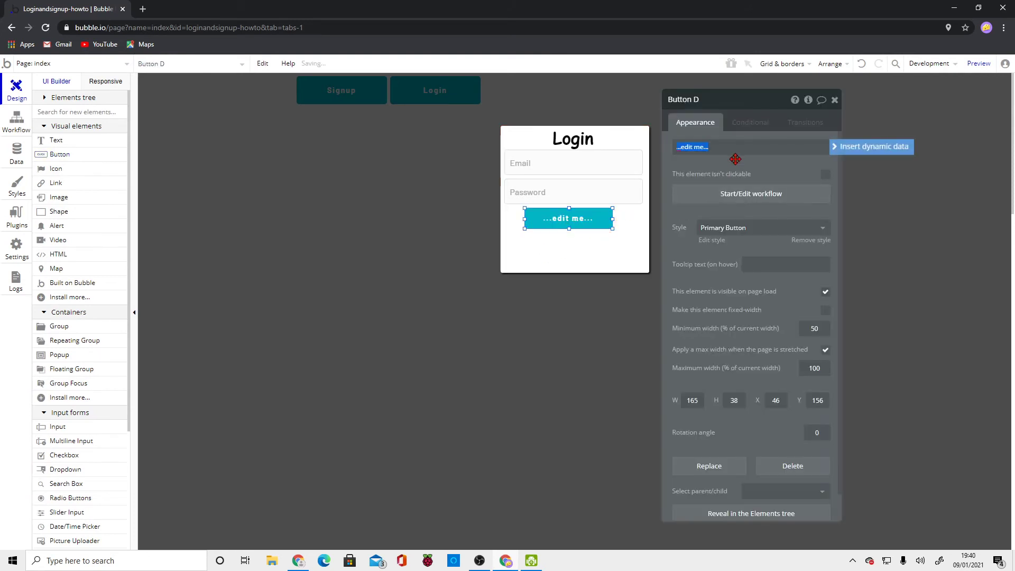
{"action": "type", "text": "Login"}
{"action": "left_click", "coordinate": [835, 100]}
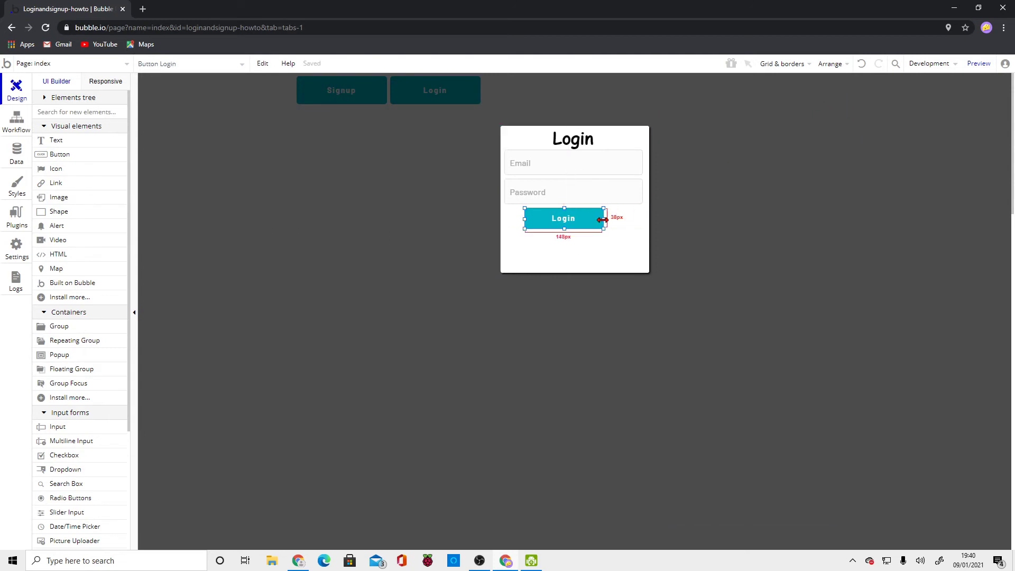
{"action": "left_click_drag", "start_coordinate": [613, 218], "coordinate": [586, 222]}
- Centre the Login button, Password and Email inputs, and Login title horizontally in the popup
{"action": "right_click", "coordinate": [581, 220]}
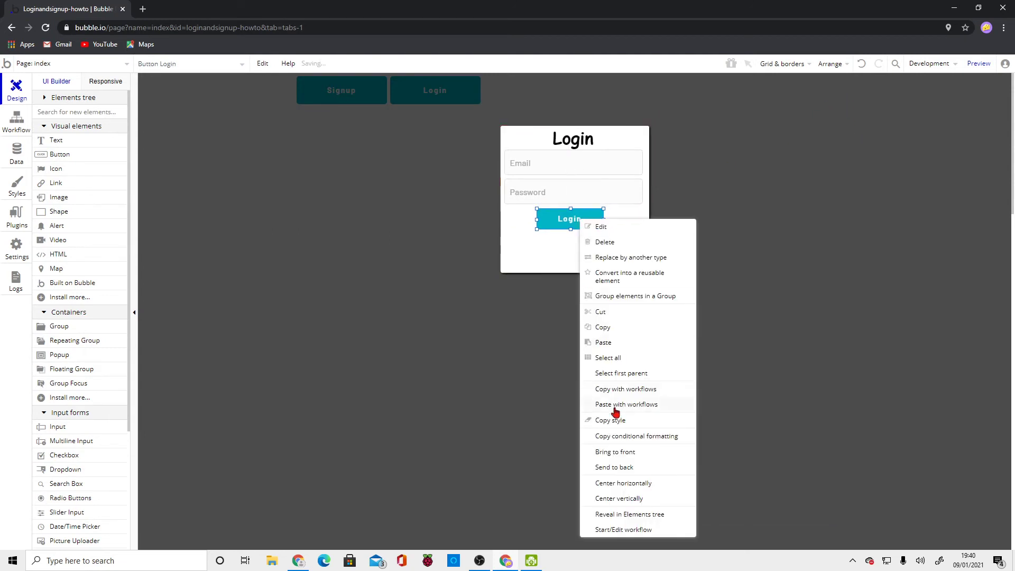
{"action": "left_click", "coordinate": [622, 485]}
{"action": "right_click", "coordinate": [580, 191]}
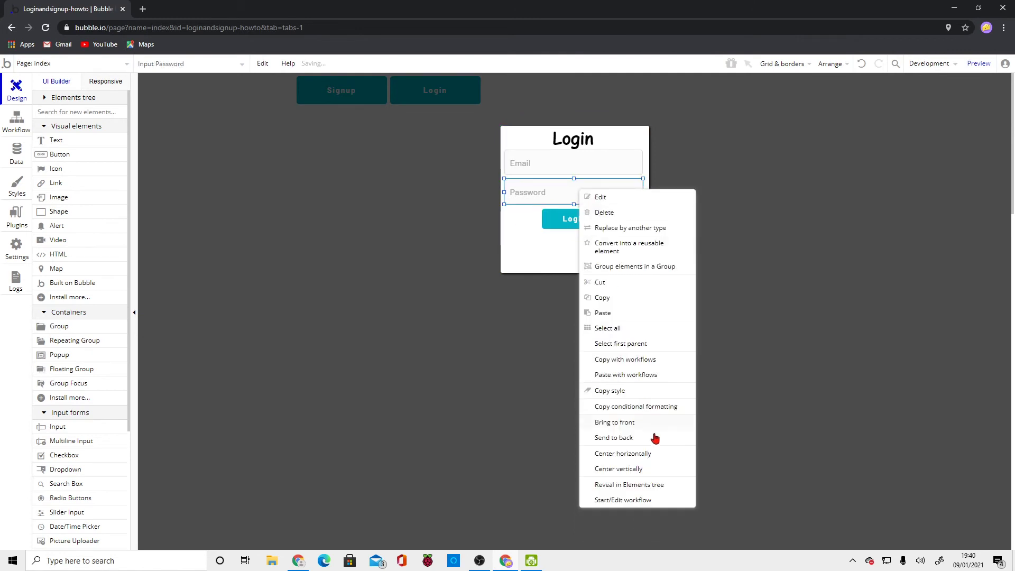
{"action": "left_click", "coordinate": [635, 455]}
{"action": "right_click", "coordinate": [593, 164]}
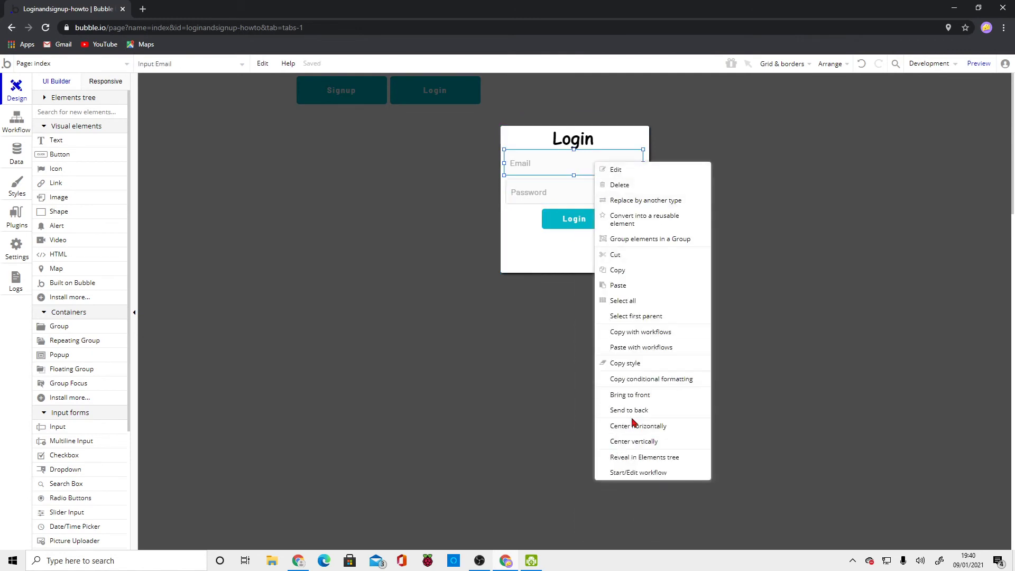
{"action": "left_click", "coordinate": [632, 428]}
{"action": "right_click", "coordinate": [588, 143]}
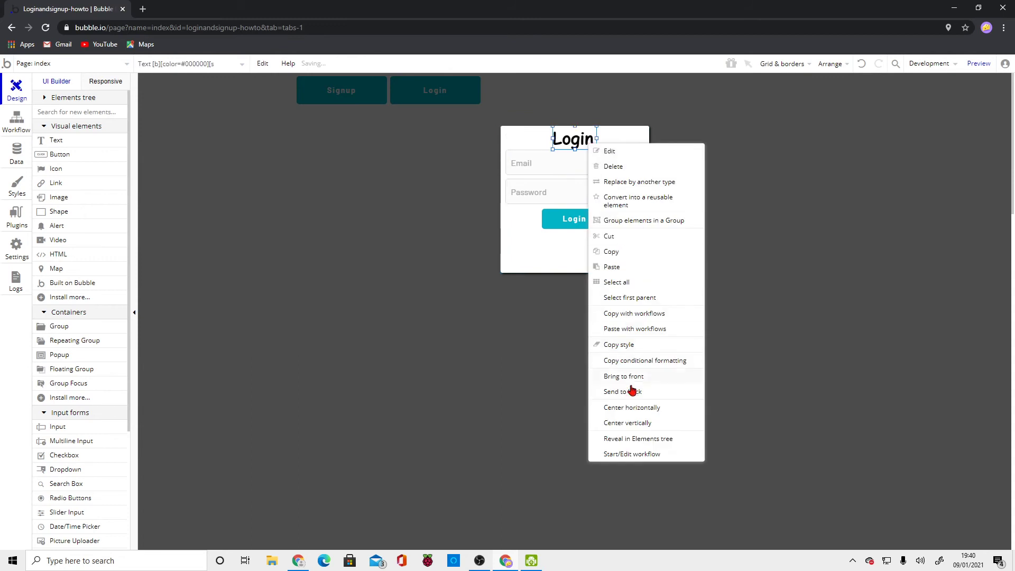
{"action": "left_click", "coordinate": [637, 414]}
- Shorten Popup B to fit its contents and open the Login button's properties
{"action": "left_click", "coordinate": [575, 256]}
{"action": "left_click_drag", "start_coordinate": [575, 272], "coordinate": [576, 232]}
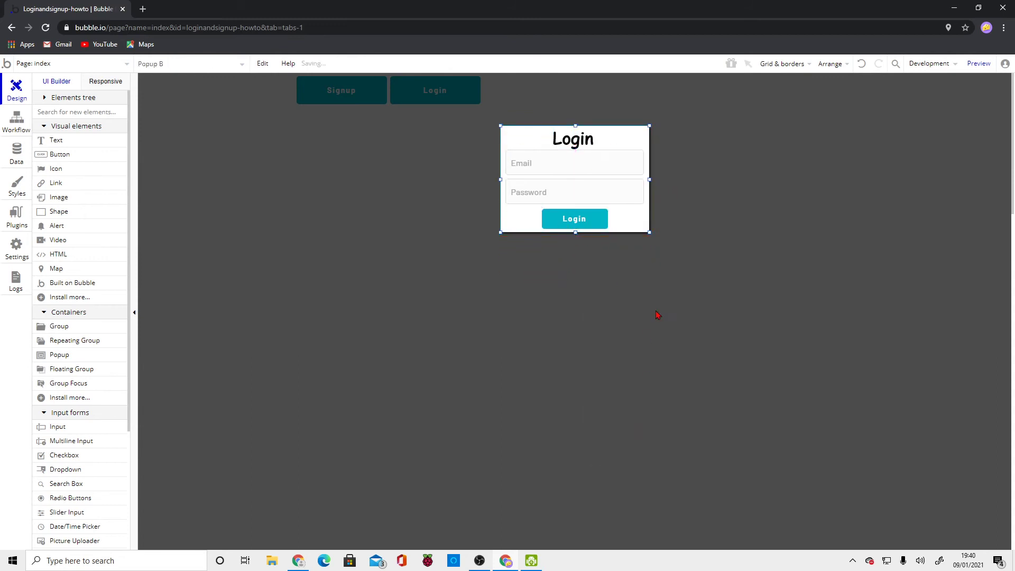
{"action": "left_click", "coordinate": [584, 224]}
{"action": "double_click", "coordinate": [585, 225]}
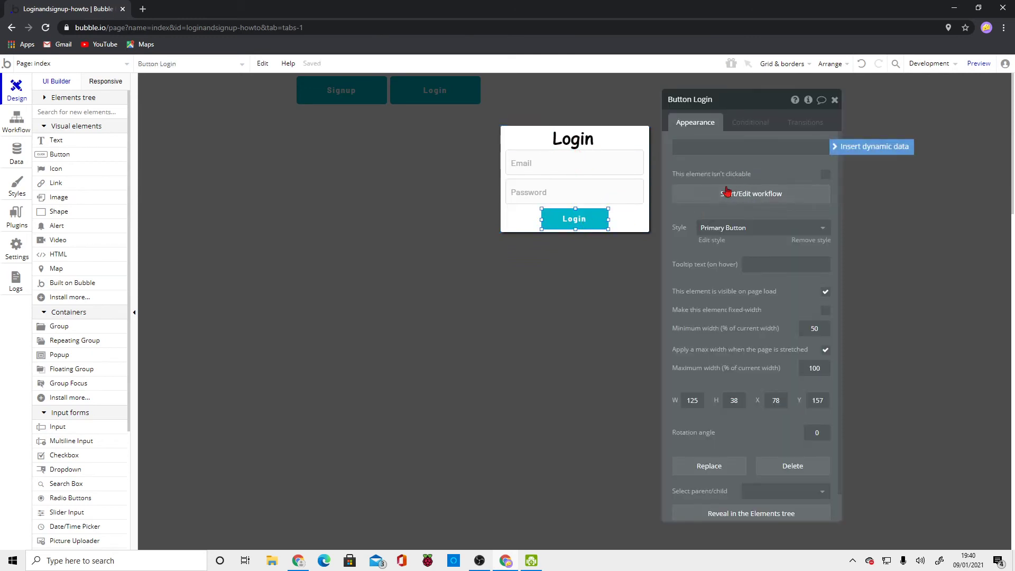
- Create the Login button's click workflow with an Account > Log the user in step, then return to Design
{"action": "left_click", "coordinate": [751, 194]}
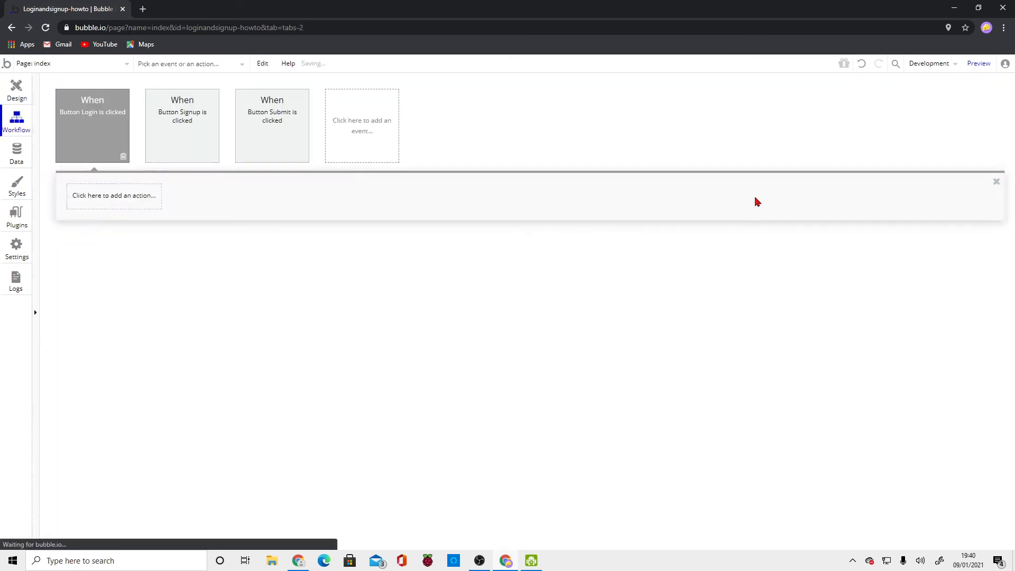
{"action": "left_click", "coordinate": [105, 199]}
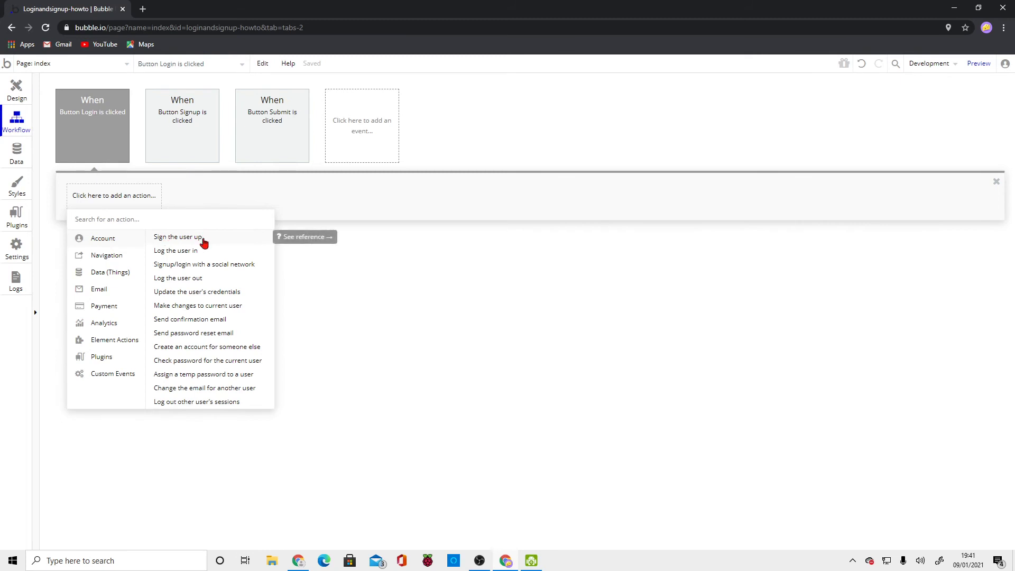
{"action": "left_click", "coordinate": [187, 251]}
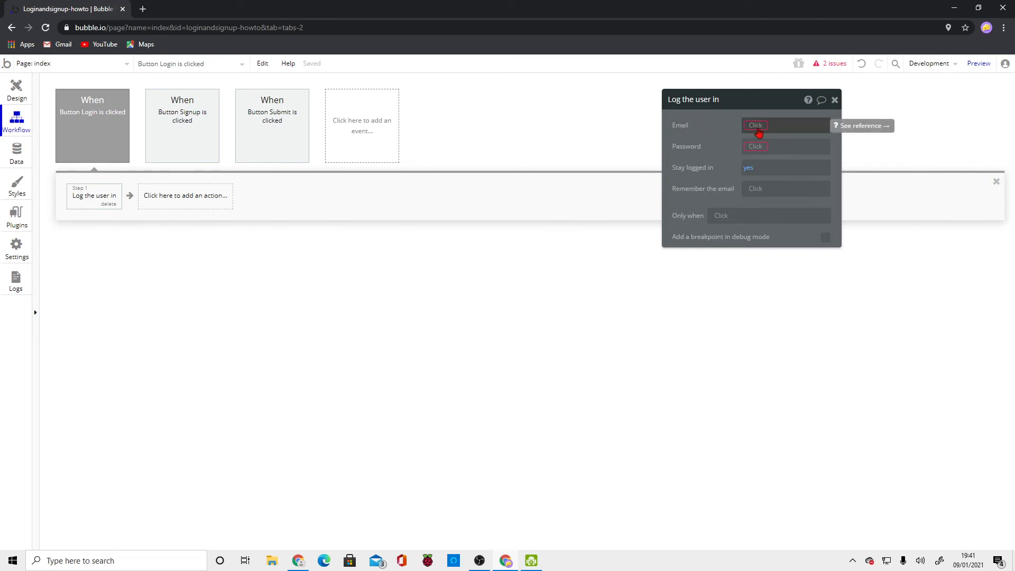
{"action": "left_click", "coordinate": [758, 128]}
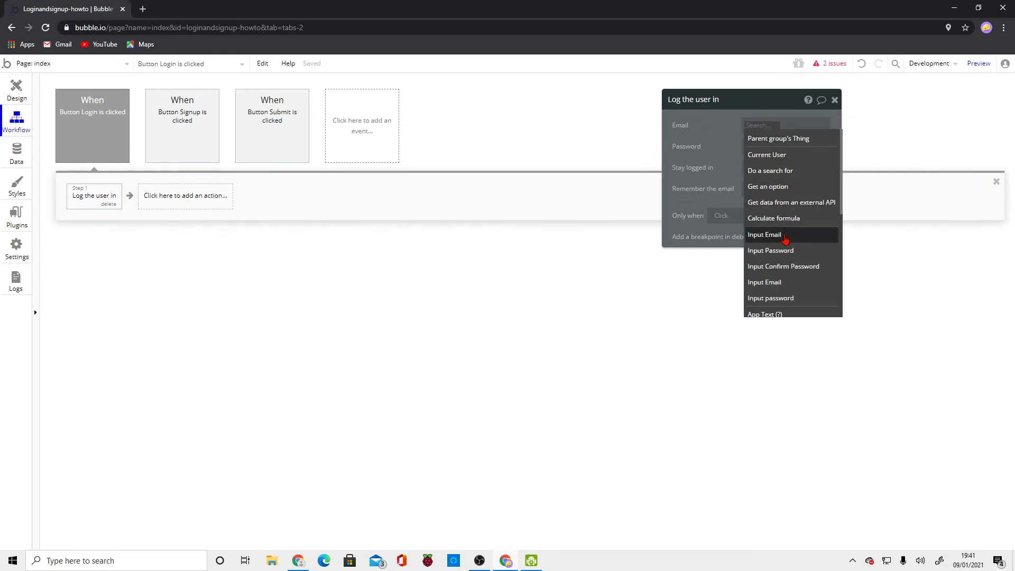
{"action": "mouse_move", "coordinate": [755, 241]}
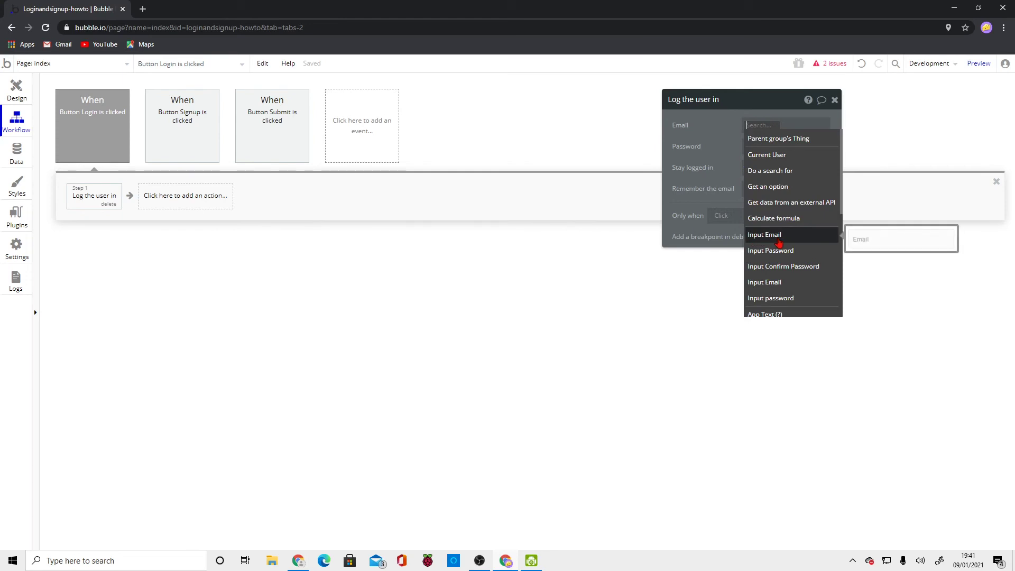
{"action": "scroll", "coordinate": [778, 241], "scroll_direction": "down", "scroll_amount": 1}
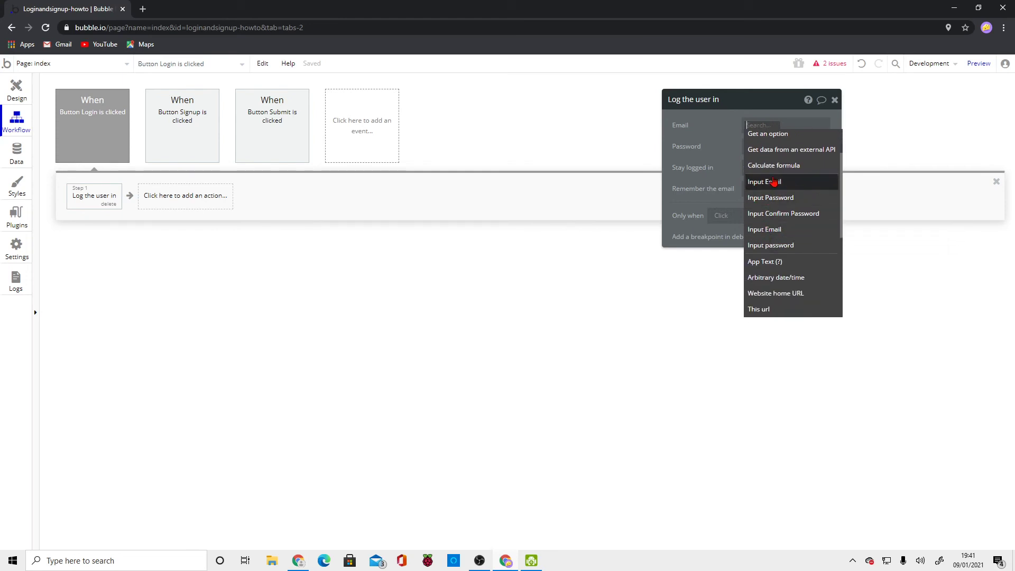
{"action": "mouse_move", "coordinate": [791, 189]}
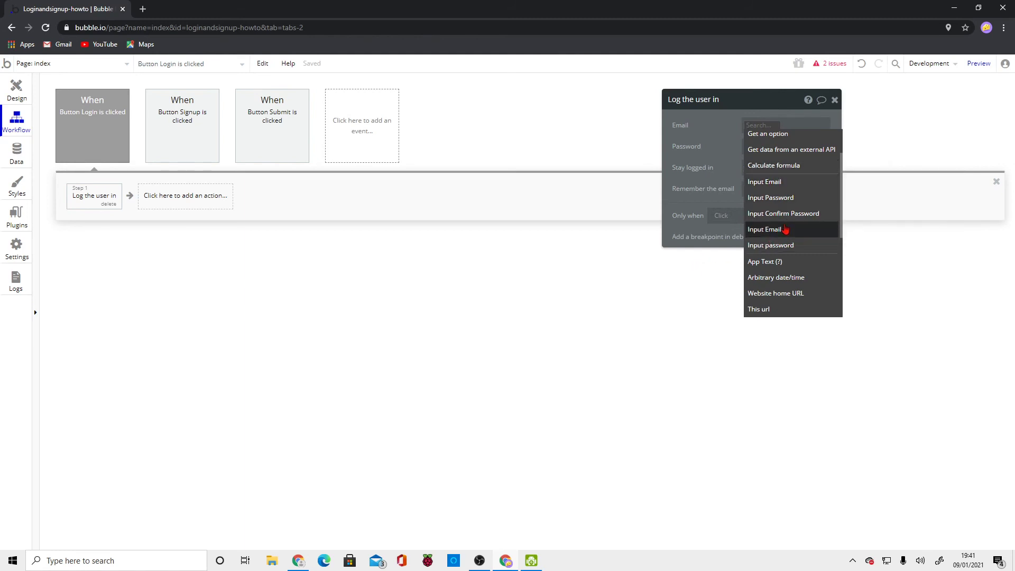
{"action": "left_click", "coordinate": [17, 95]}
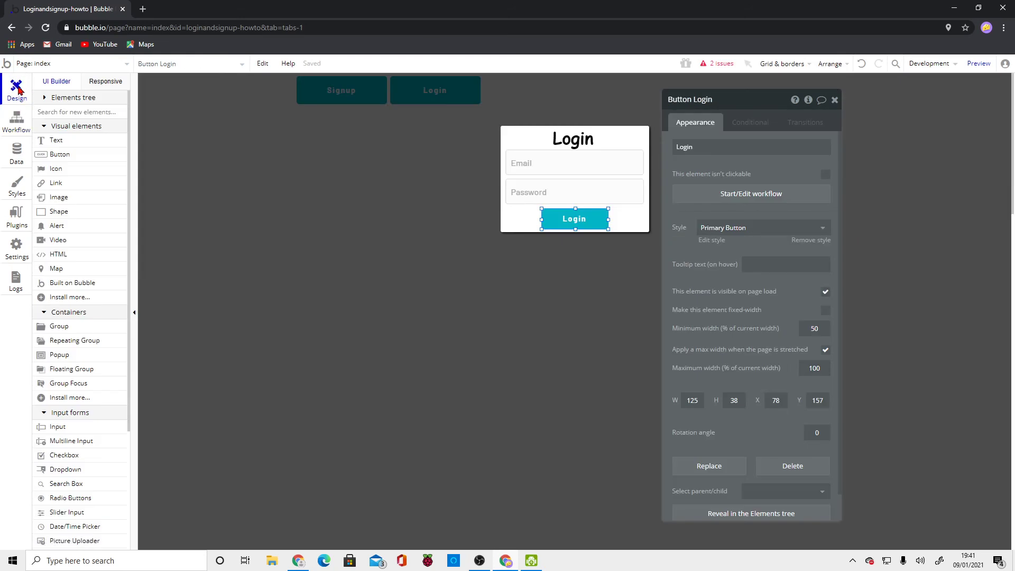
- Rename the Login popup's Email and Password inputs to 'Input Email (Login)' and 'Input Password (Login)'
{"action": "left_click", "coordinate": [567, 164]}
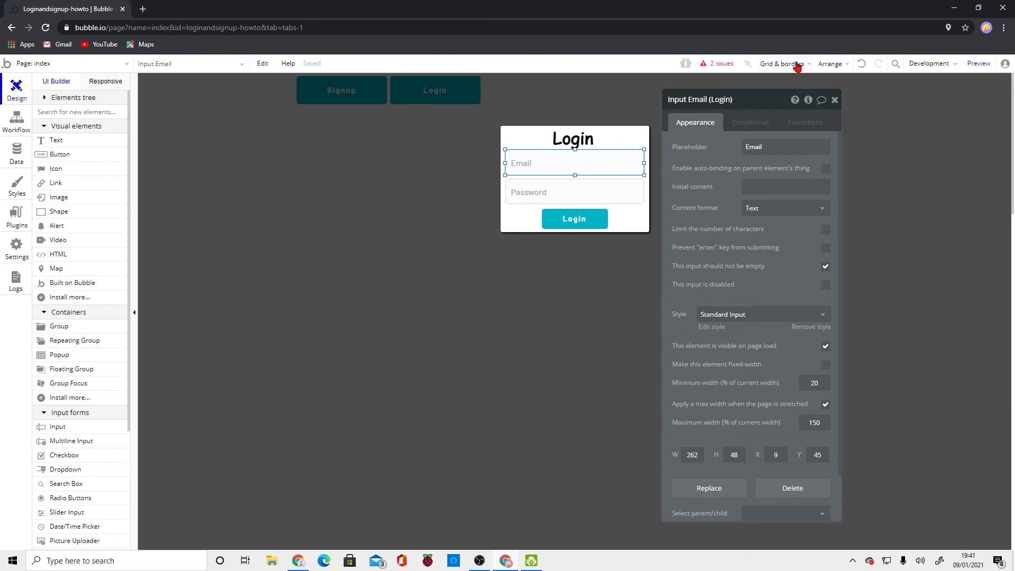
{"action": "left_click_drag", "start_coordinate": [729, 99], "coordinate": [631, 124]}
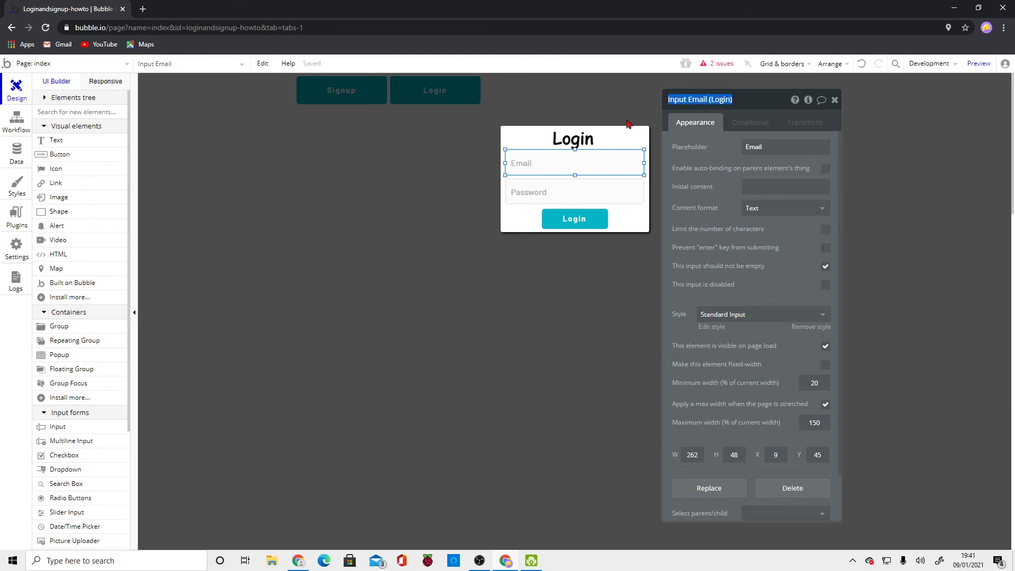
{"action": "left_click", "coordinate": [545, 196]}
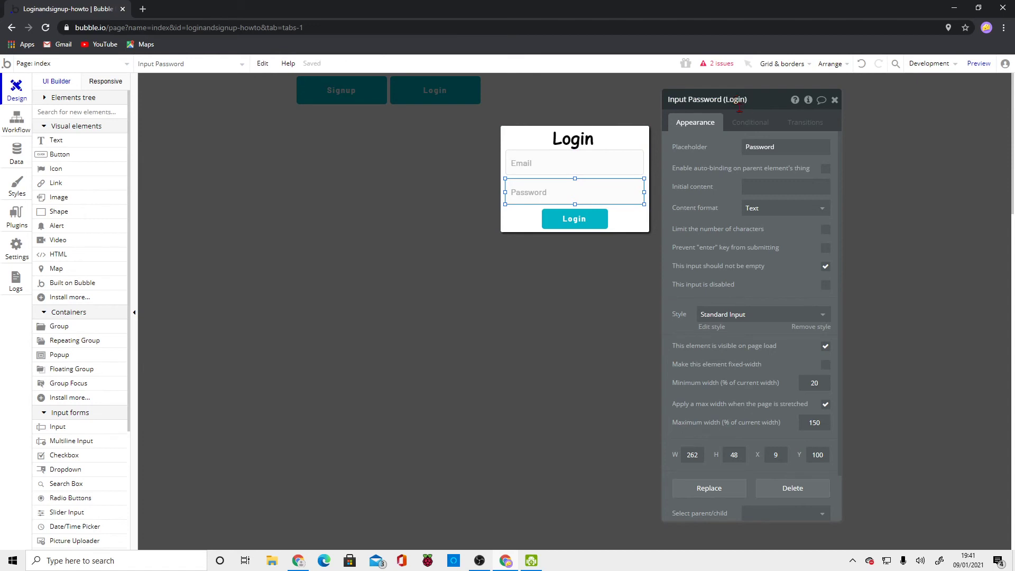
{"action": "left_click_drag", "start_coordinate": [747, 101], "coordinate": [667, 100]}
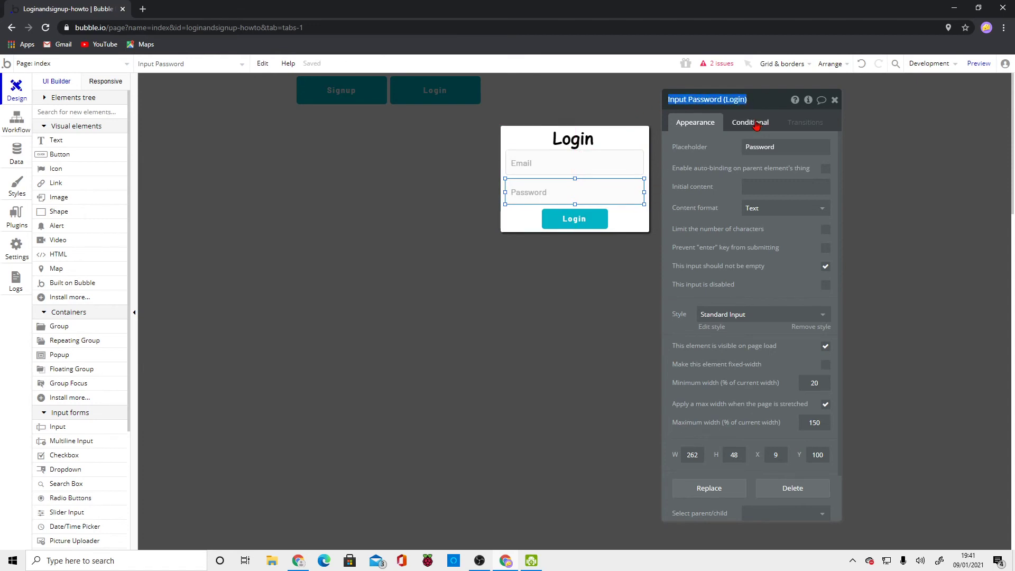
{"action": "left_click", "coordinate": [549, 172]}
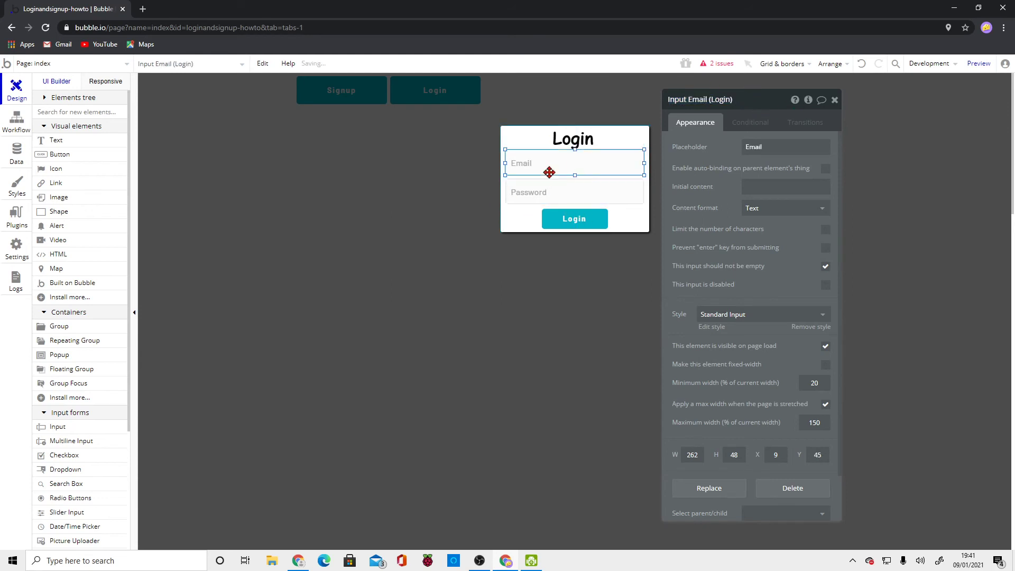
{"action": "left_click", "coordinate": [549, 186]}
{"action": "left_click", "coordinate": [548, 164]}
{"action": "left_click", "coordinate": [549, 185]}
{"action": "left_click", "coordinate": [551, 164]}
{"action": "left_click", "coordinate": [574, 190]}
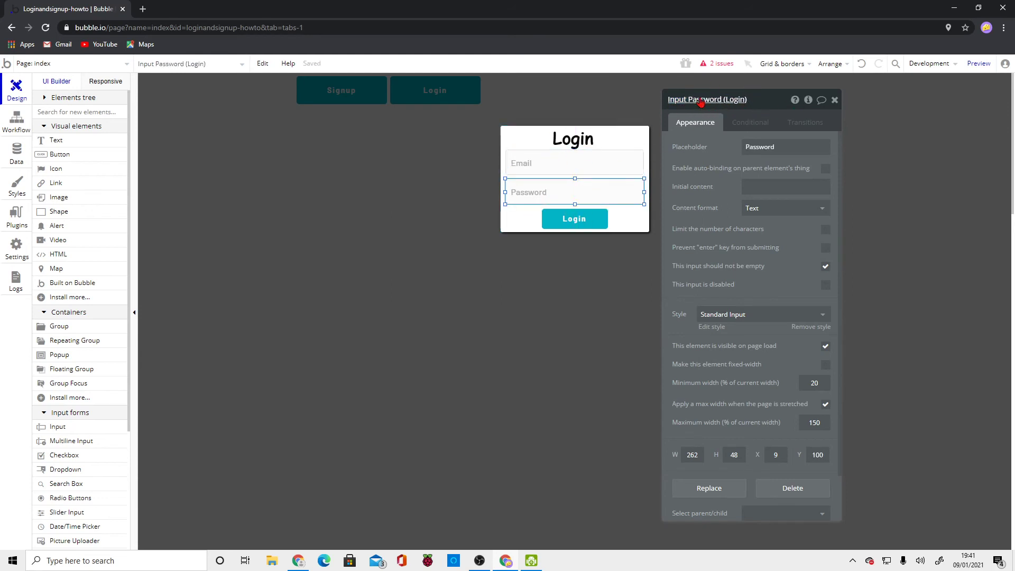
- In the log-in step, set Email and Password to the values of Input Email (Login) and Input Password (Login)
{"action": "left_click", "coordinate": [17, 123]}
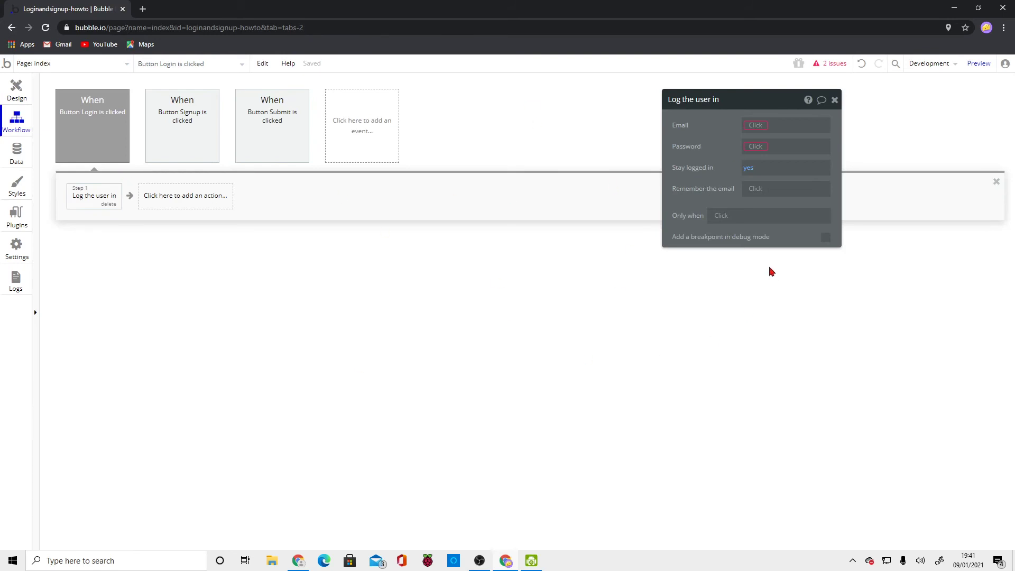
{"action": "left_click", "coordinate": [752, 127]}
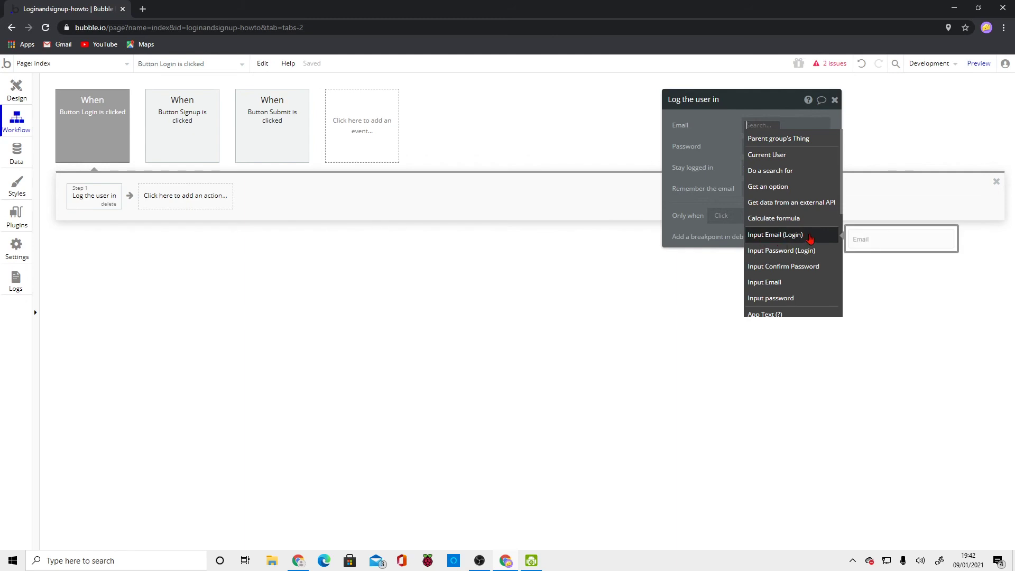
{"action": "left_click", "coordinate": [810, 237]}
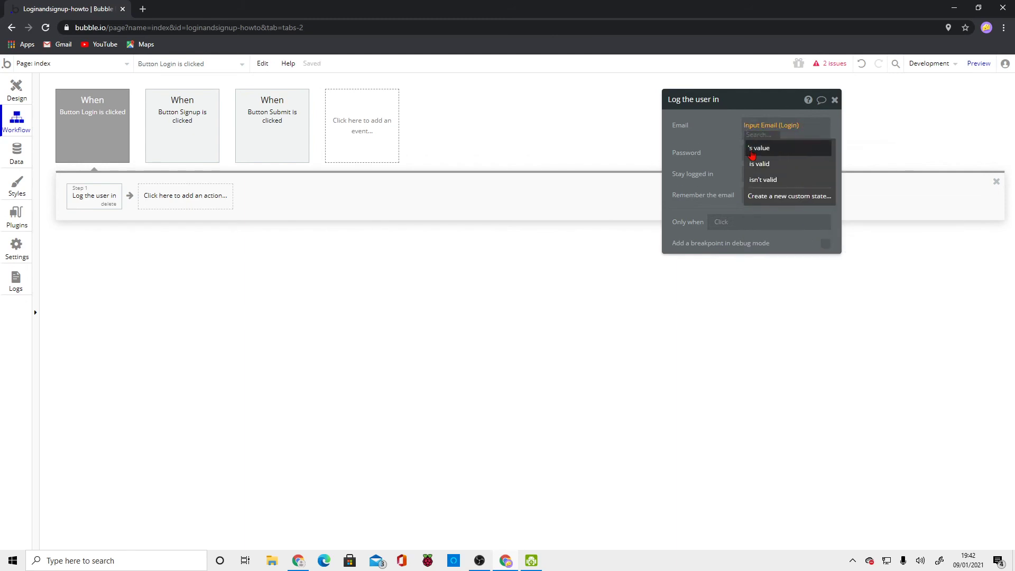
{"action": "left_click", "coordinate": [752, 150]}
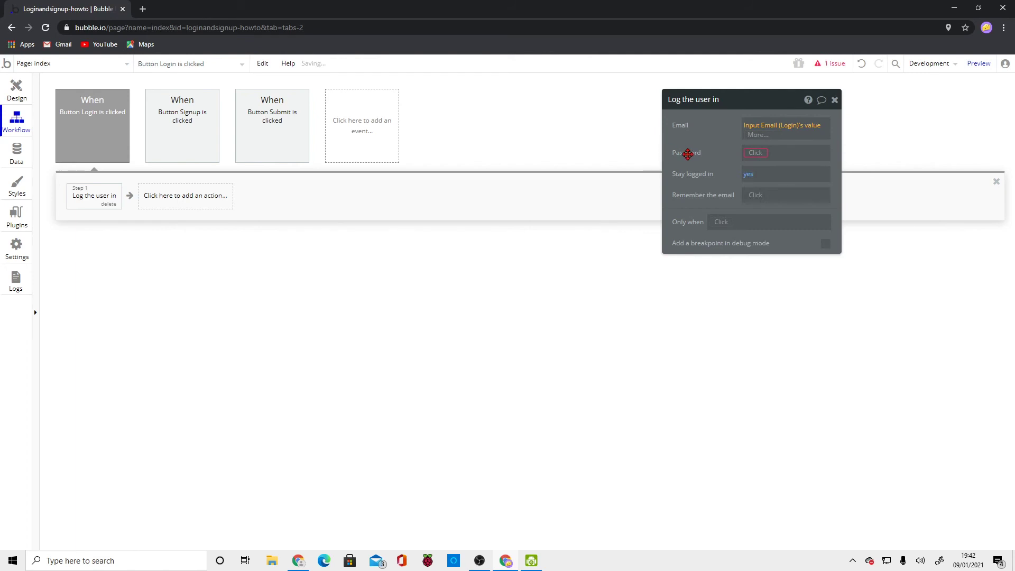
{"action": "left_click", "coordinate": [758, 152]}
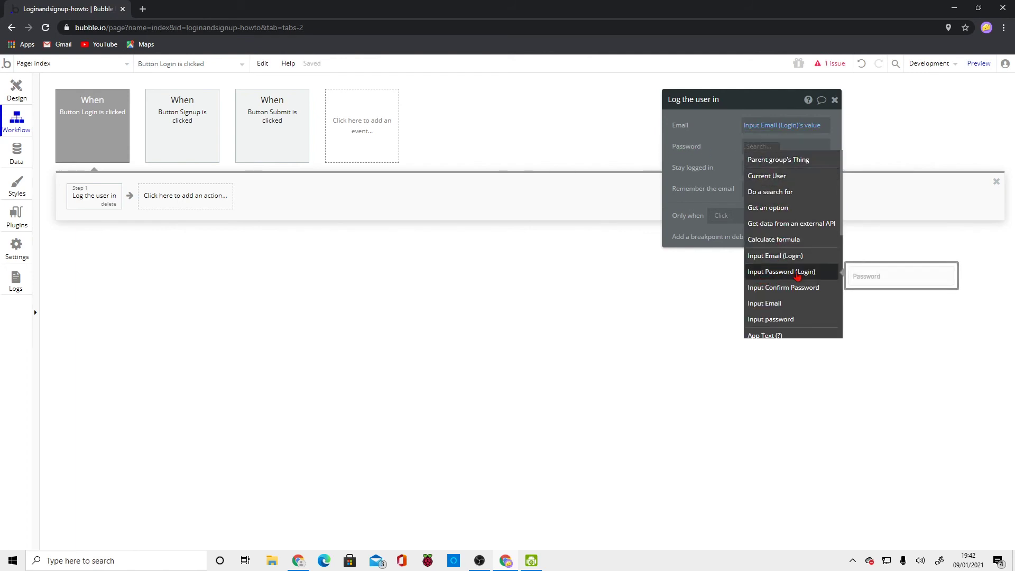
{"action": "left_click", "coordinate": [797, 272]}
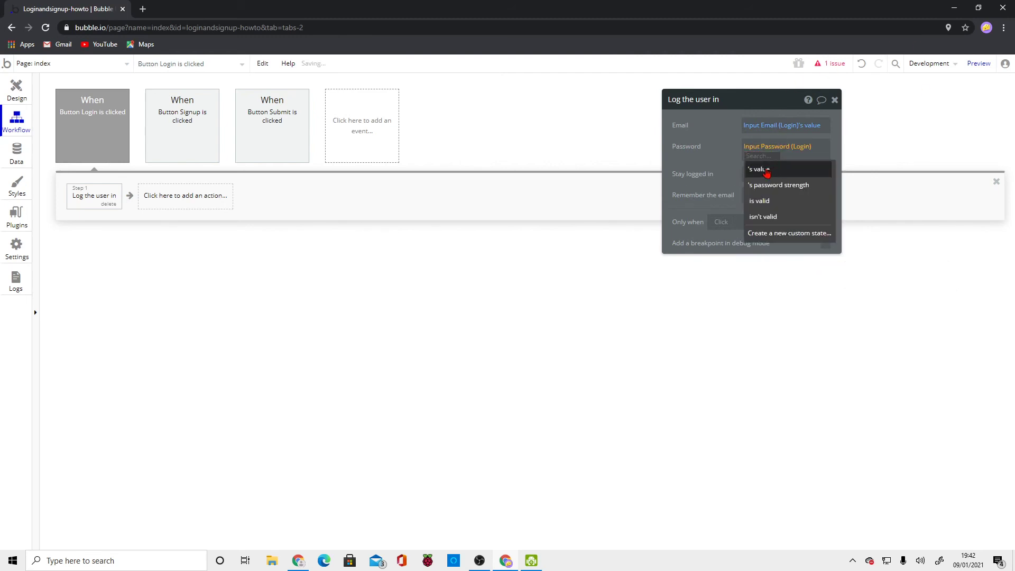
{"action": "left_click", "coordinate": [763, 170]}
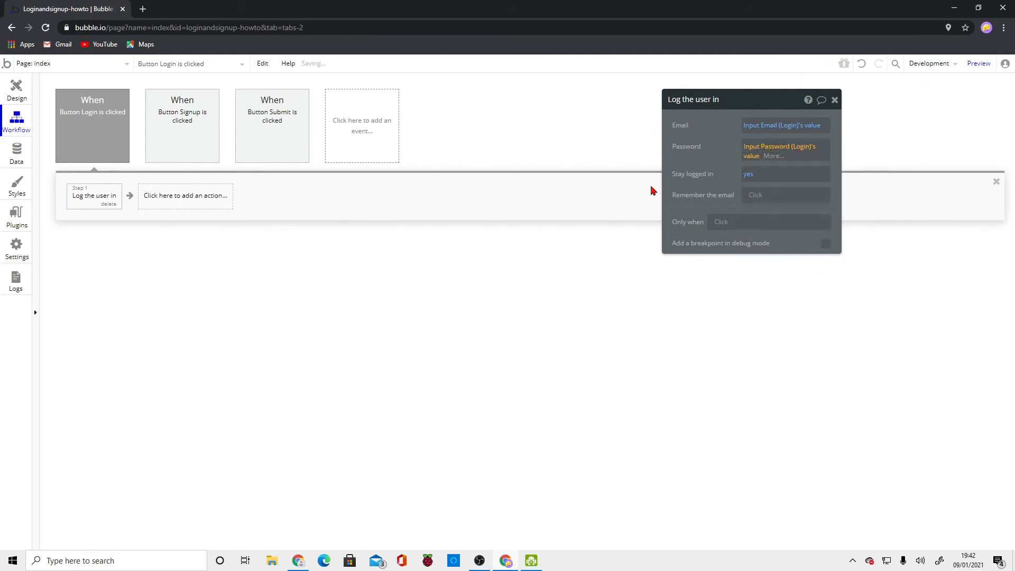
- Set Stay logged in and Remember the email to yes, then close the step's settings
{"action": "left_click", "coordinate": [745, 179]}
{"action": "left_click", "coordinate": [753, 203]}
{"action": "left_click", "coordinate": [751, 174]}
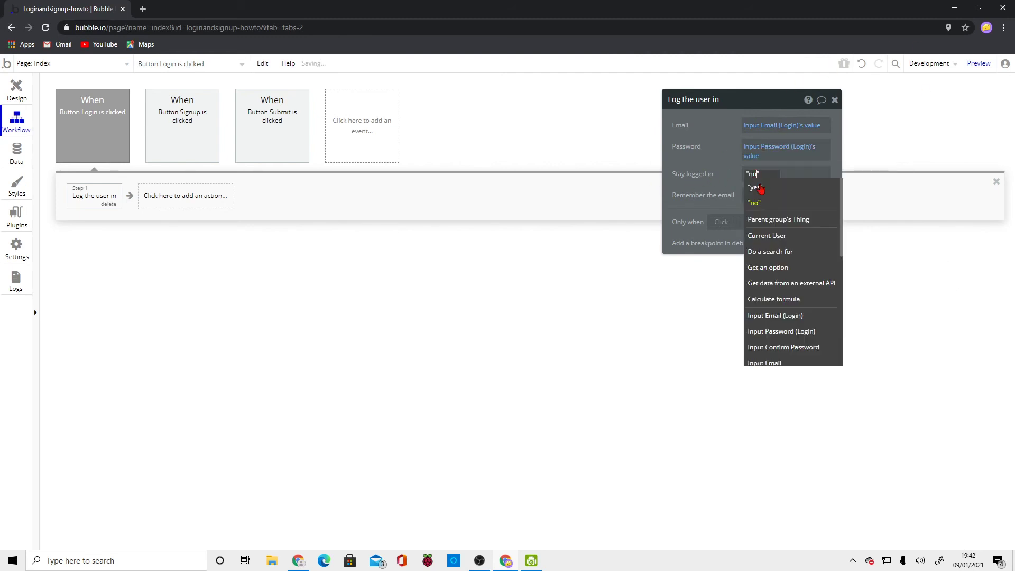
{"action": "left_click", "coordinate": [760, 191]}
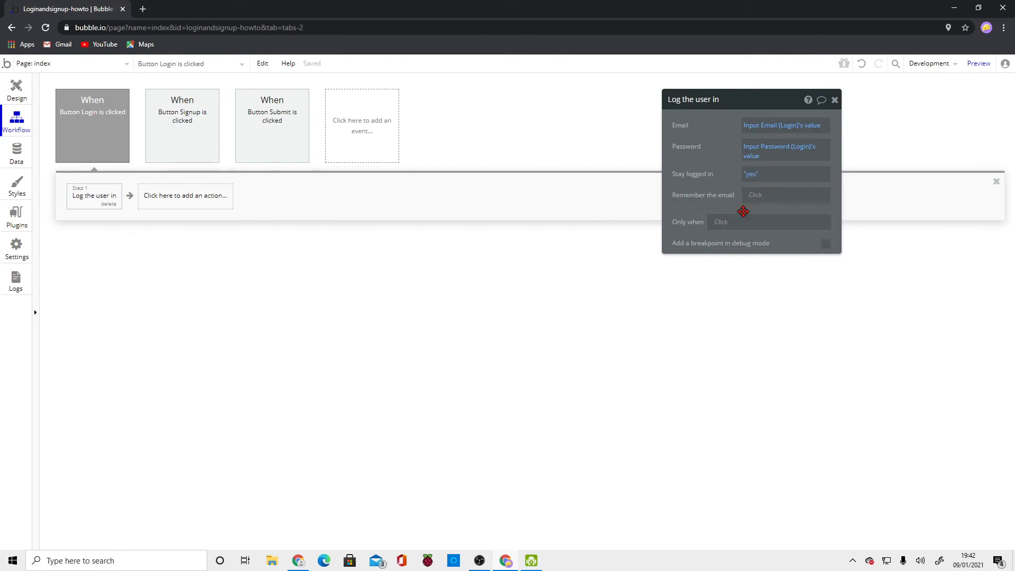
{"action": "left_click", "coordinate": [751, 195]}
{"action": "left_click", "coordinate": [755, 240]}
{"action": "left_click", "coordinate": [755, 196]}
{"action": "left_click", "coordinate": [760, 225]}
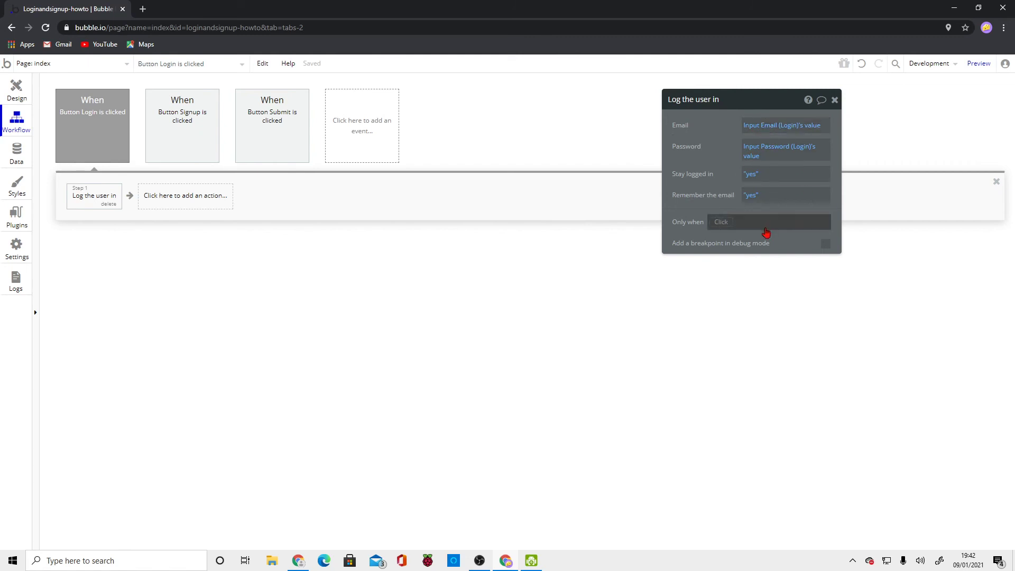
{"action": "left_click", "coordinate": [834, 101]}
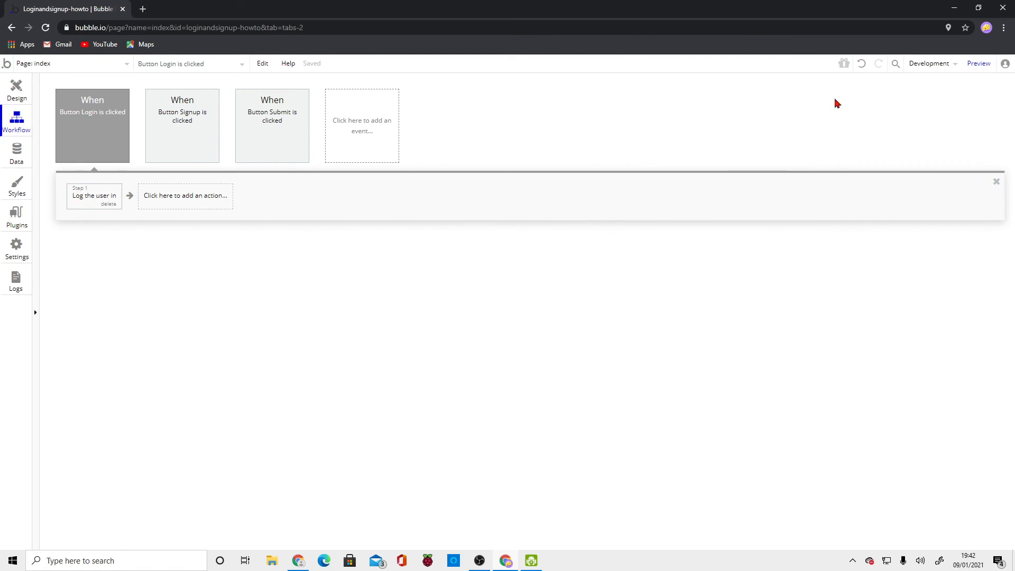
- Back in Design, hide the login popup and start a new workflow for the page's Login button
{"action": "left_click", "coordinate": [17, 91]}
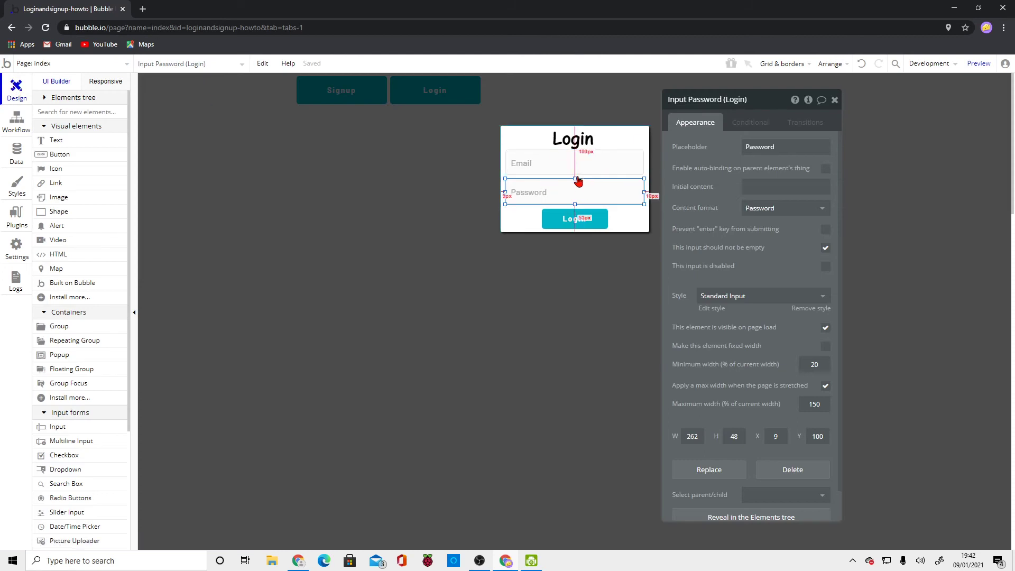
{"action": "left_click", "coordinate": [393, 235]}
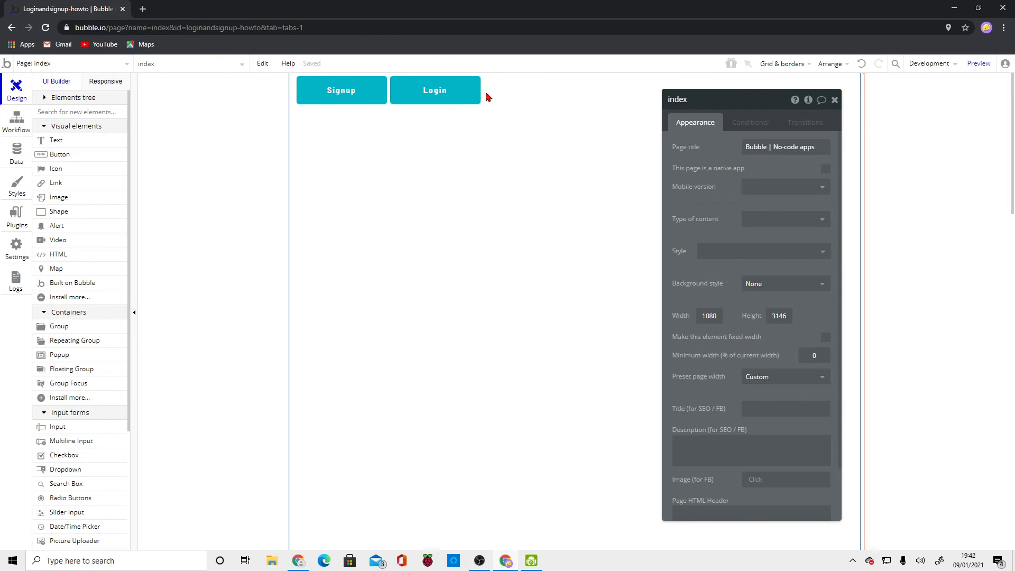
{"action": "left_click", "coordinate": [443, 96]}
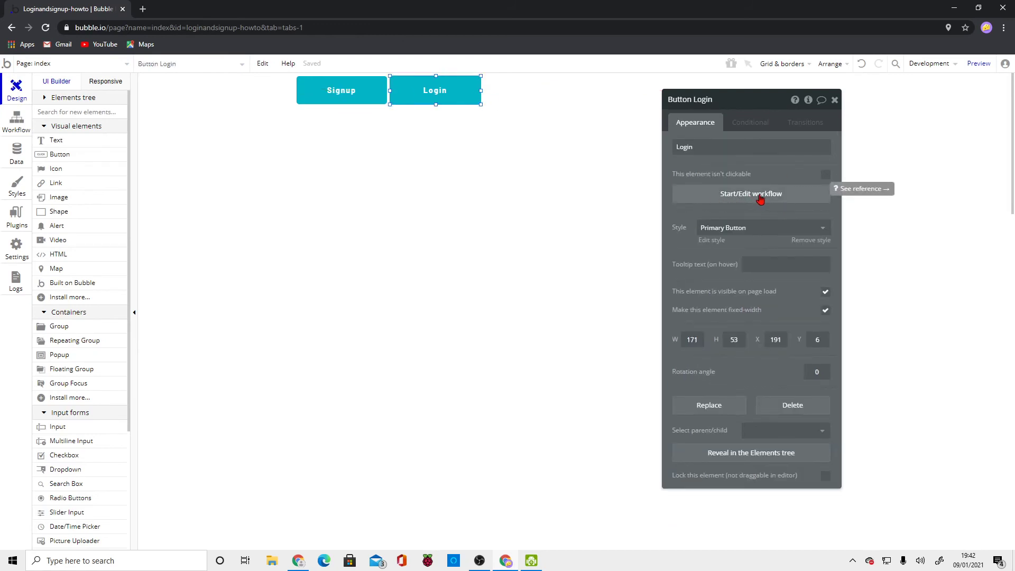
{"action": "left_click", "coordinate": [743, 196]}
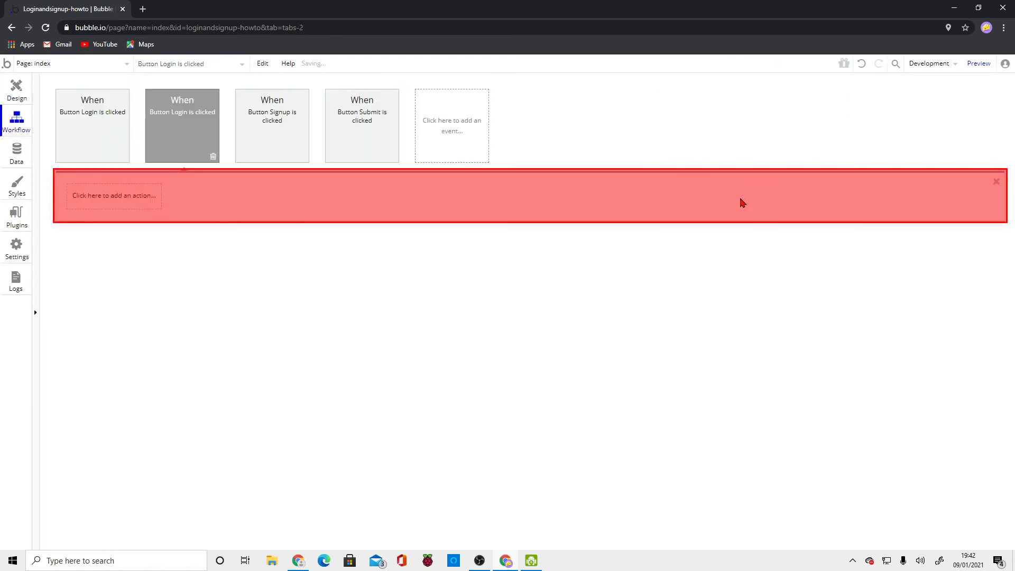
- Add an Element Actions > Show step that displays Popup B
{"action": "left_click", "coordinate": [92, 197]}
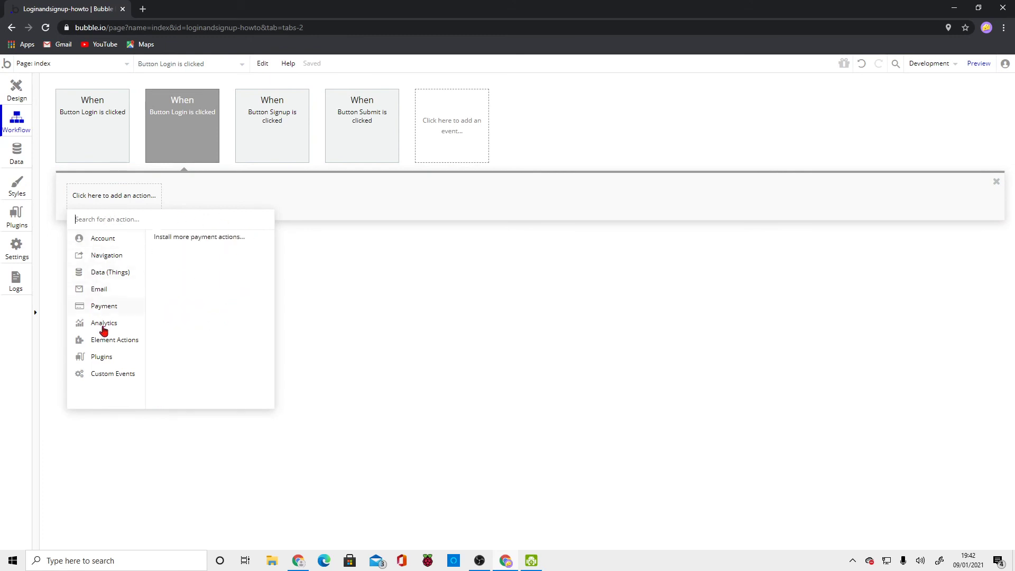
{"action": "mouse_move", "coordinate": [95, 343]}
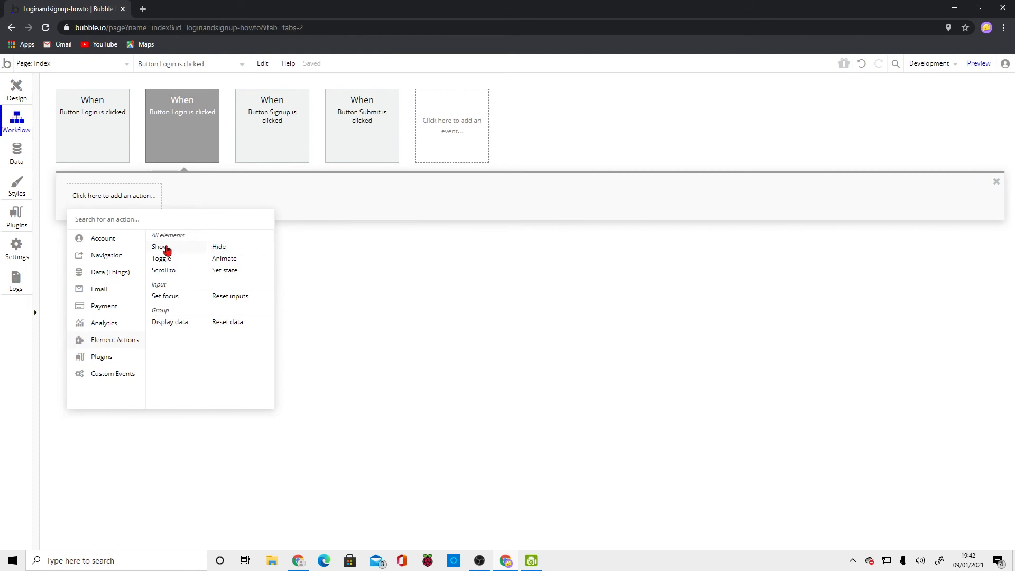
{"action": "left_click", "coordinate": [161, 249]}
{"action": "left_click", "coordinate": [756, 126]}
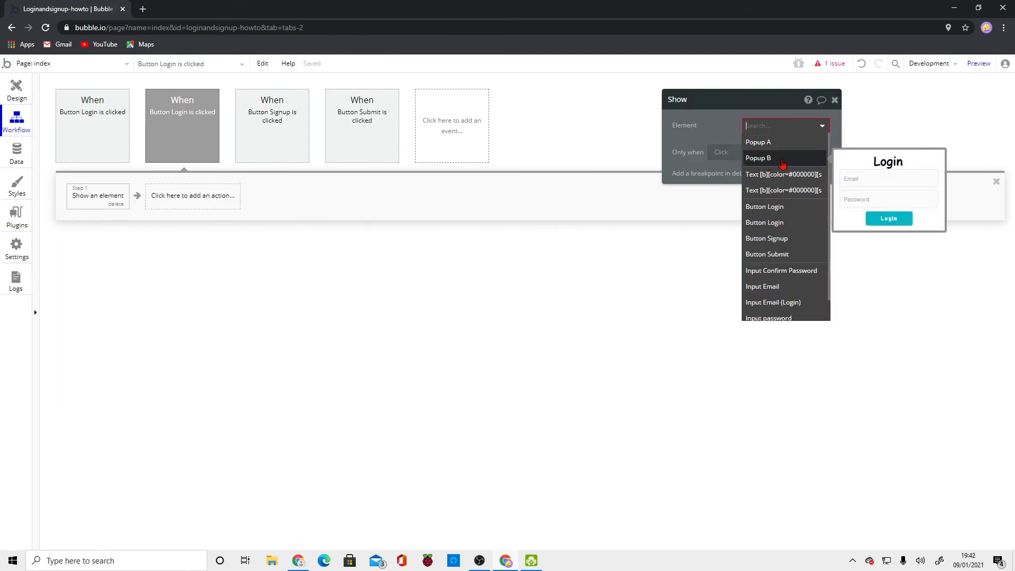
{"action": "left_click", "coordinate": [779, 162]}
{"action": "left_click", "coordinate": [835, 100]}
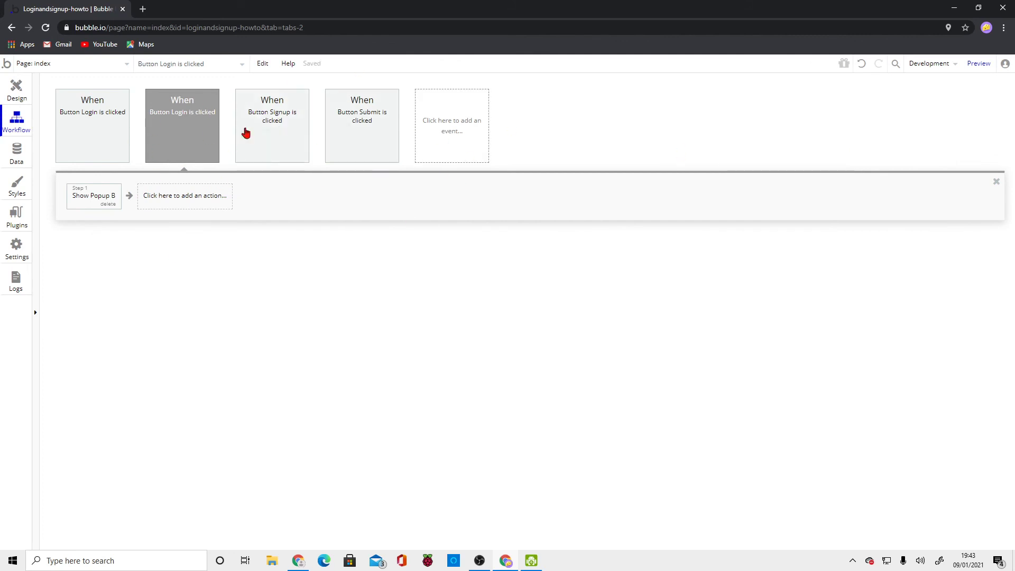
{"action": "mouse_move", "coordinate": [259, 120]}
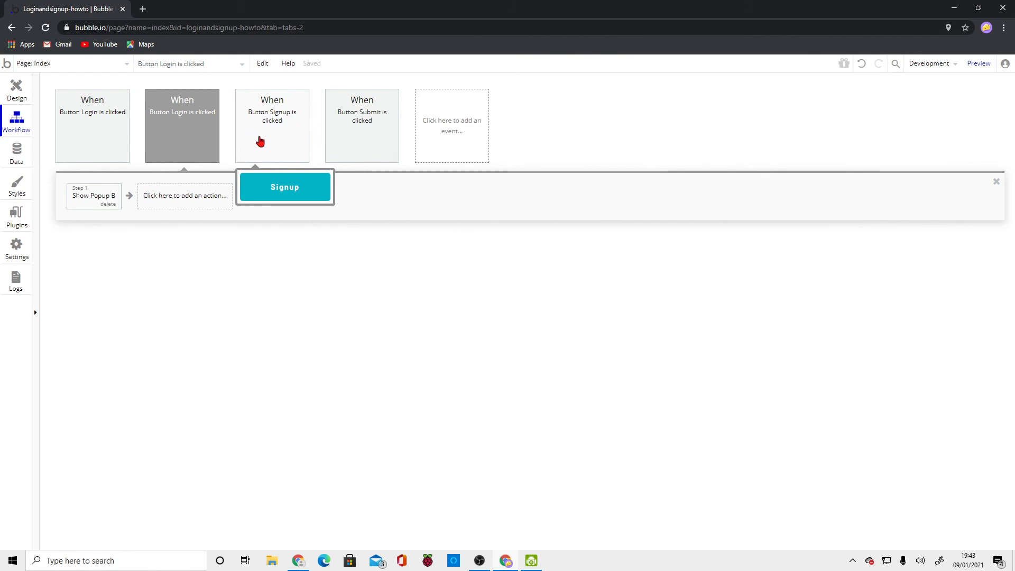
{"action": "mouse_move", "coordinate": [70, 118]}
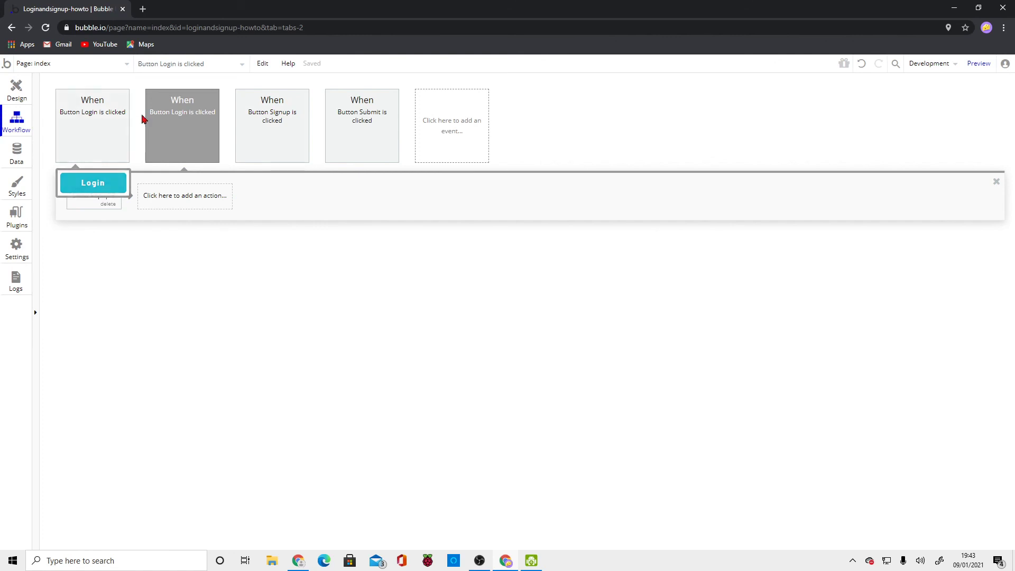
{"action": "left_click", "coordinate": [84, 123]}
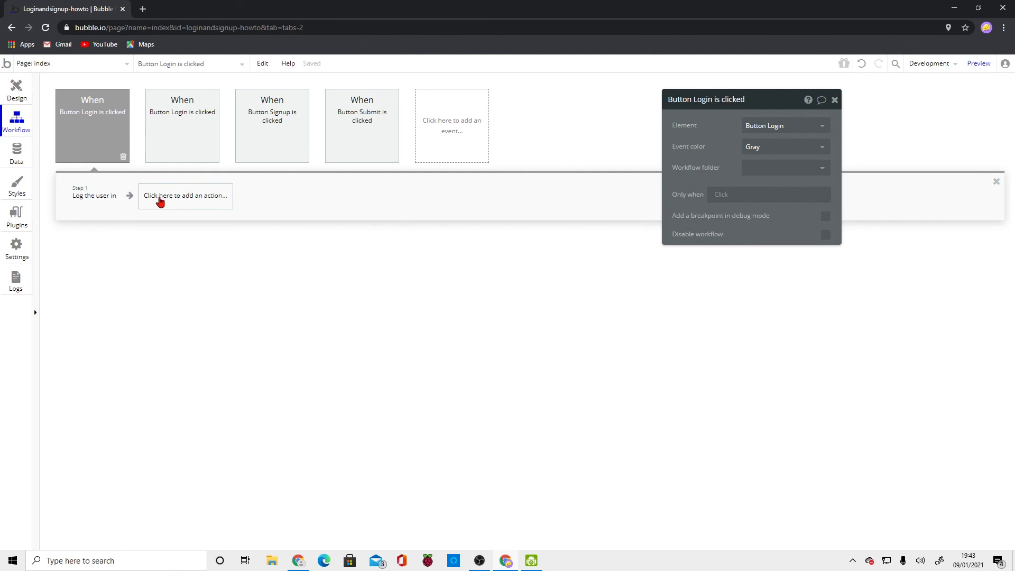
- Add an Element Actions > Hide step for Popup B to the log-in workflow
{"action": "left_click", "coordinate": [193, 204]}
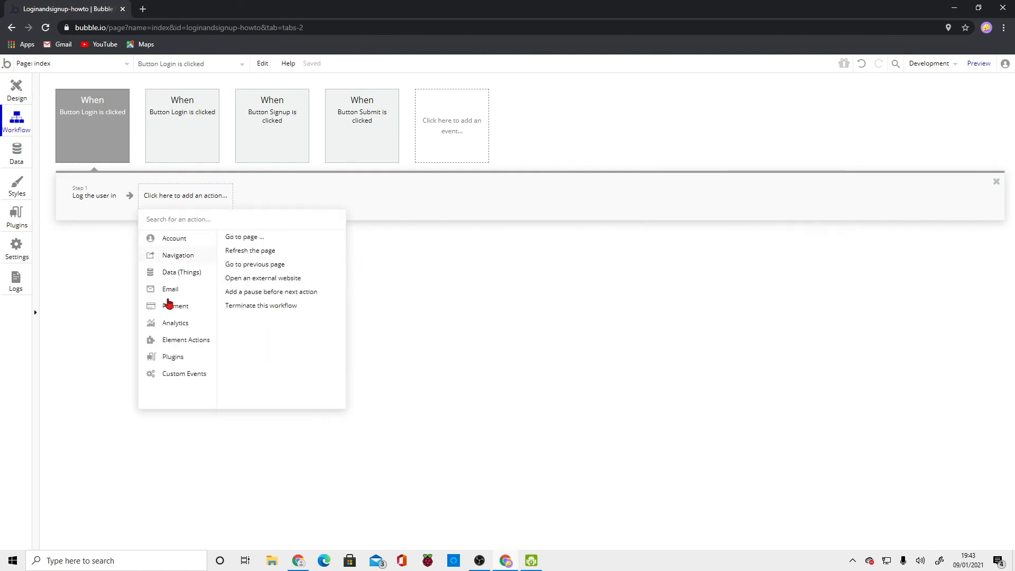
{"action": "mouse_move", "coordinate": [176, 340]}
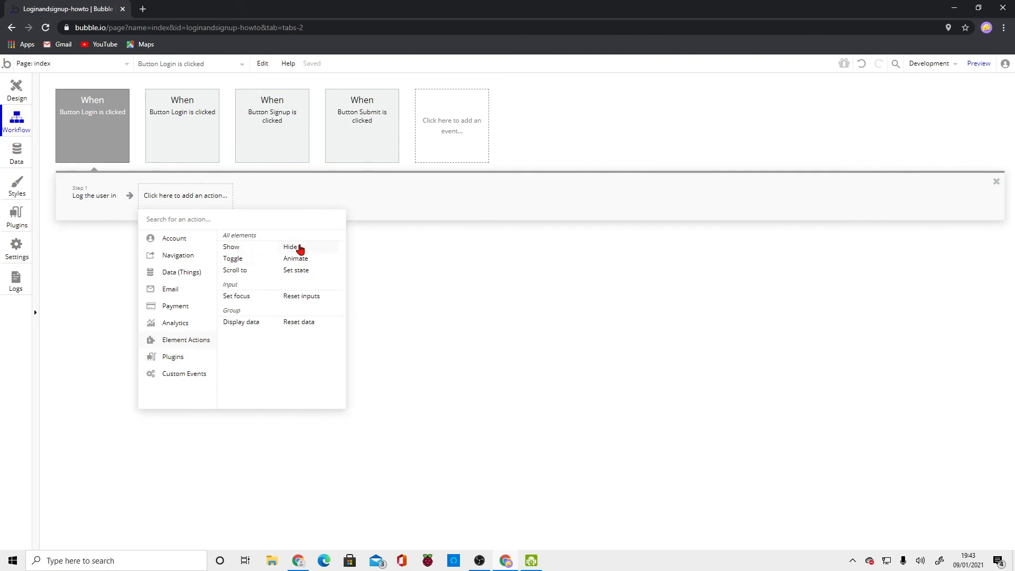
{"action": "left_click", "coordinate": [285, 247]}
{"action": "left_click", "coordinate": [760, 128]}
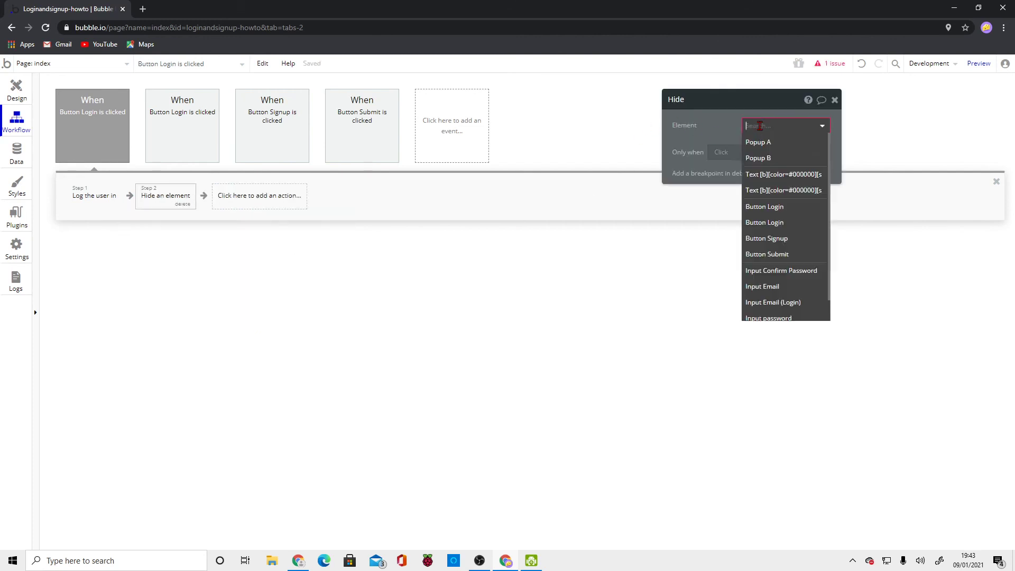
{"action": "left_click", "coordinate": [758, 157]}
{"action": "left_click", "coordinate": [834, 100]}
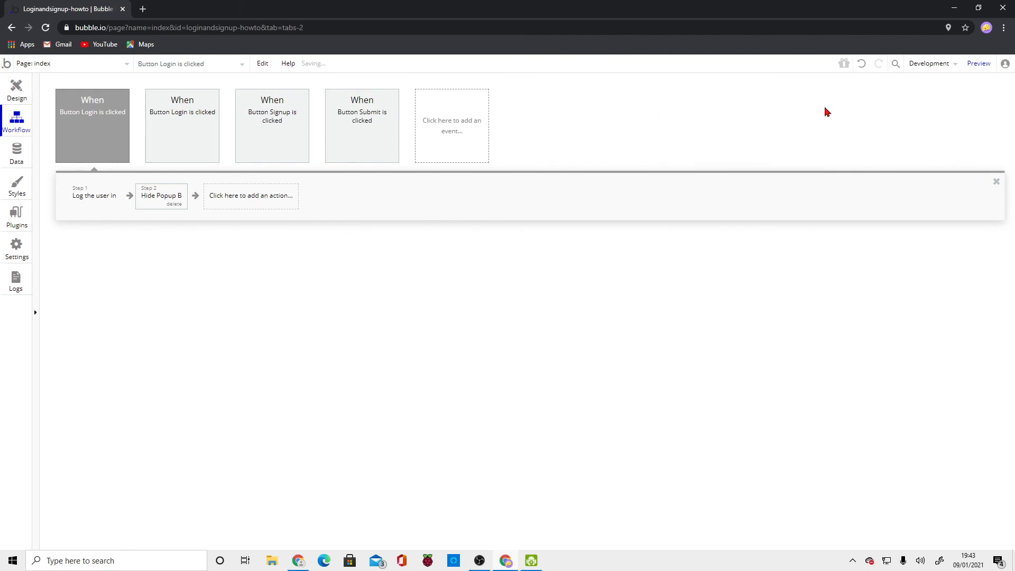
- Return to the Design view and launch the app preview
{"action": "left_click", "coordinate": [17, 91]}
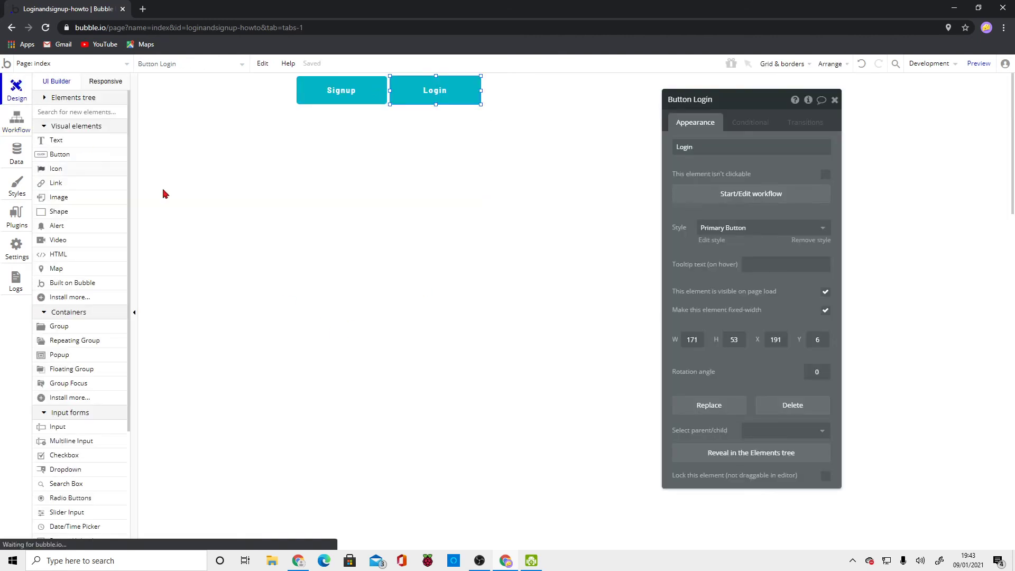
{"action": "left_click", "coordinate": [514, 278]}
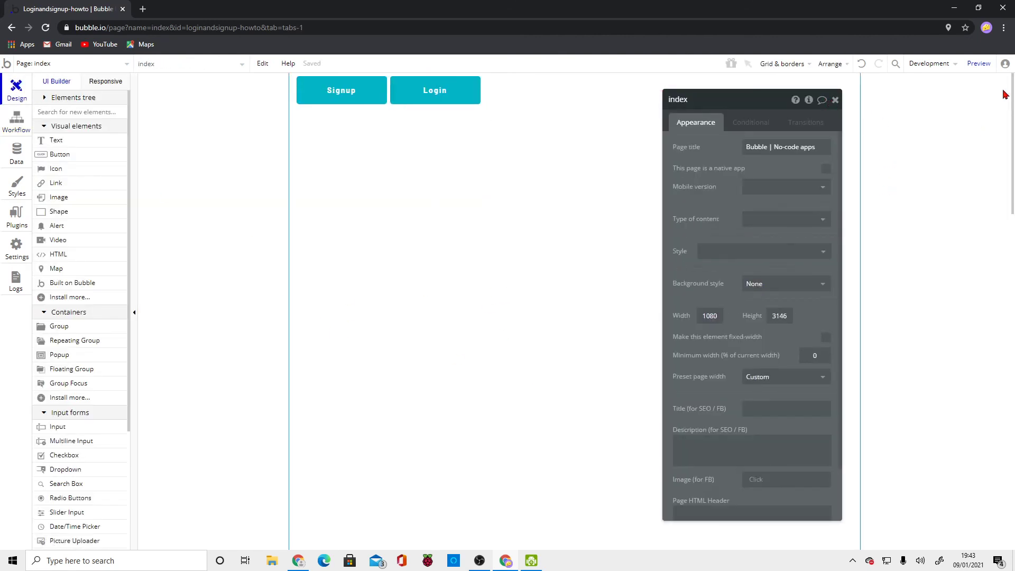
{"action": "left_click", "coordinate": [978, 66]}
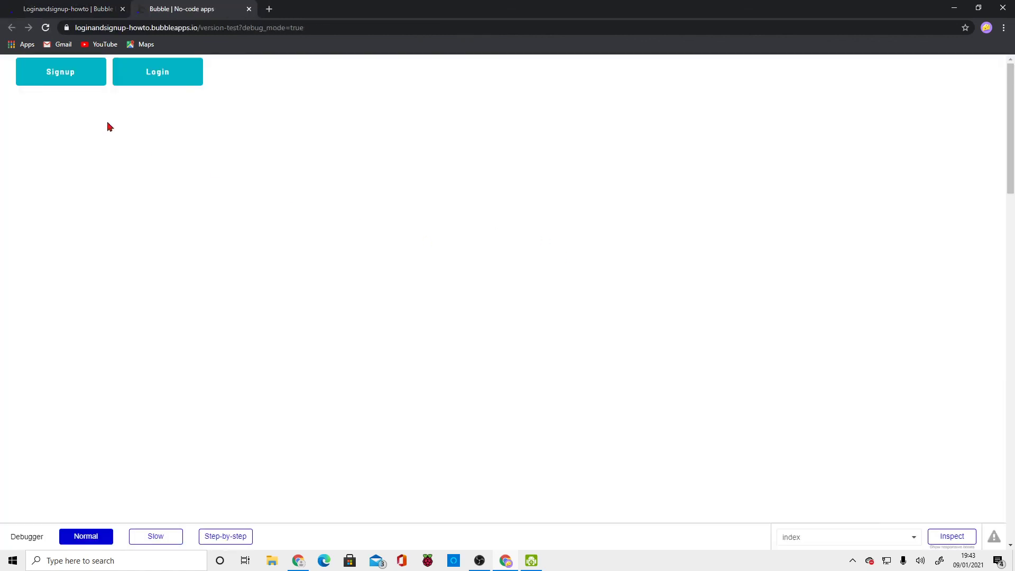
- Open the preview's Signup popup and enter a test e-mail address
{"action": "left_click", "coordinate": [60, 74]}
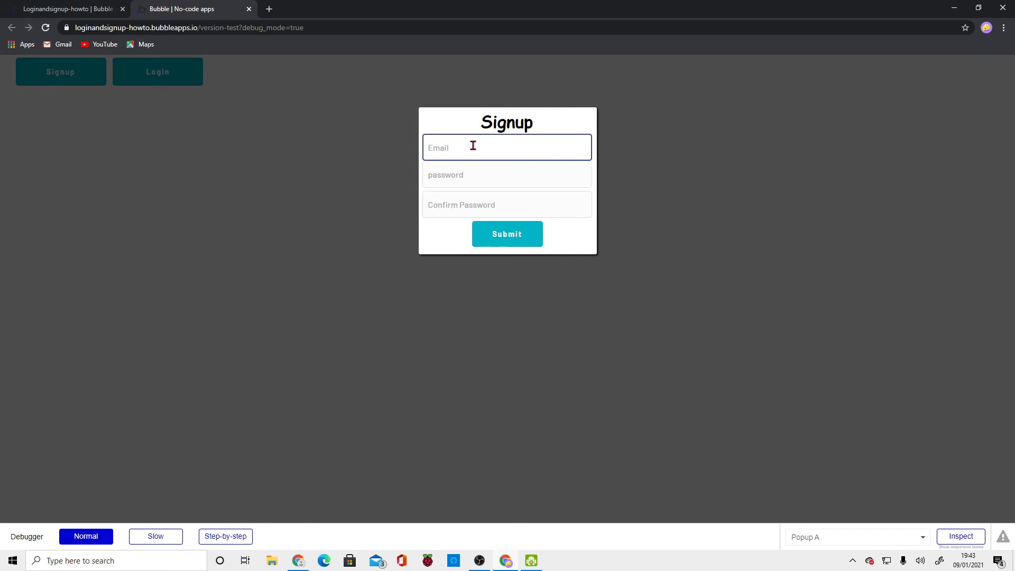
{"action": "type", "text": "Example@"}
{"action": "left_click_drag", "start_coordinate": [477, 143], "coordinate": [428, 147]}
{"action": "left_click", "coordinate": [495, 149]}
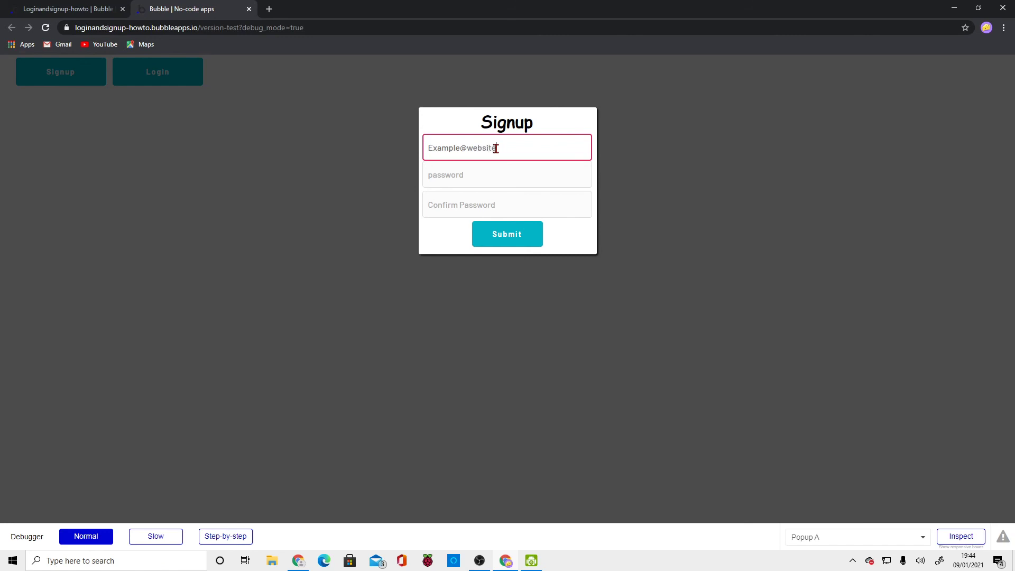
{"action": "type", "text": ".com"}
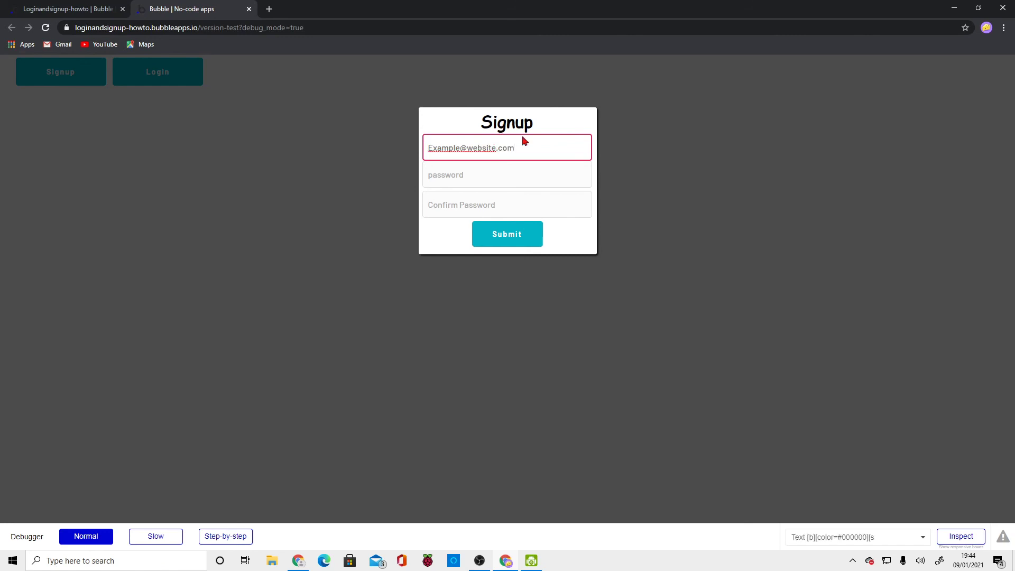
{"action": "left_click_drag", "start_coordinate": [521, 142], "coordinate": [408, 146]}
{"action": "key", "text": "ctrl+c"}
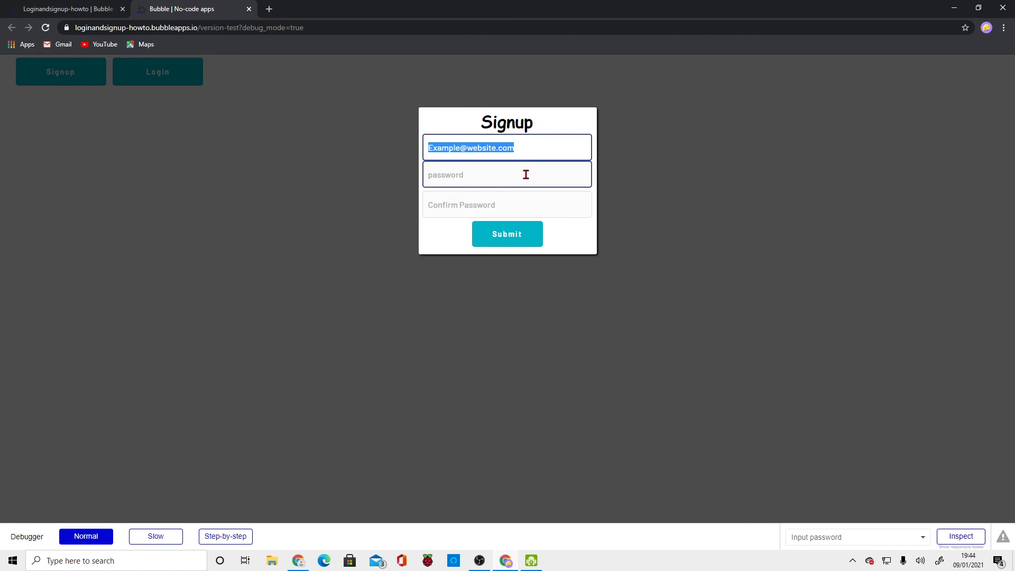
- Fill in the password and confirmation, submit the form, and decline Chrome's save-password offer
{"action": "left_click", "coordinate": [460, 184]}
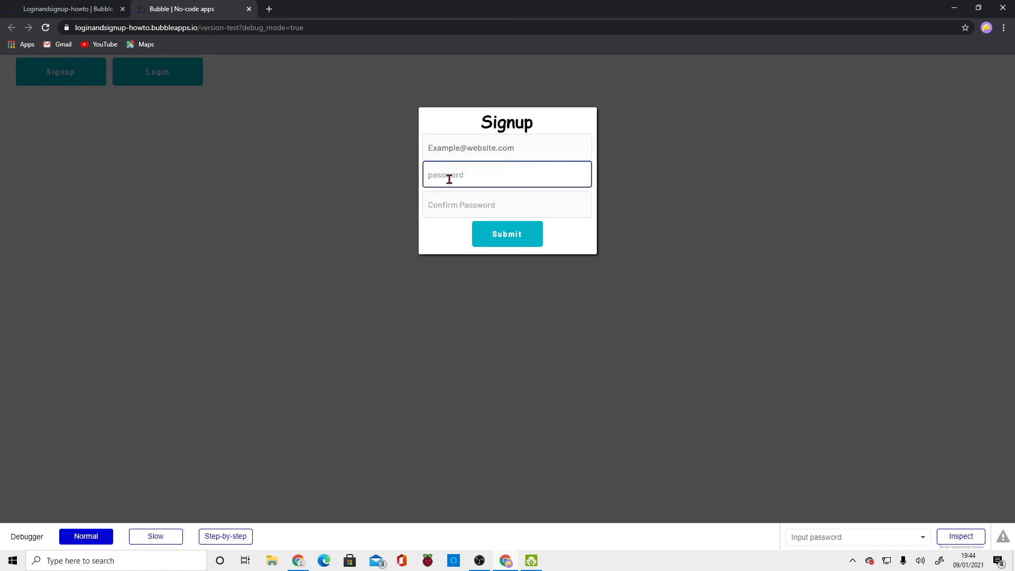
{"action": "type", "text": "123"}
{"action": "left_click", "coordinate": [458, 199]}
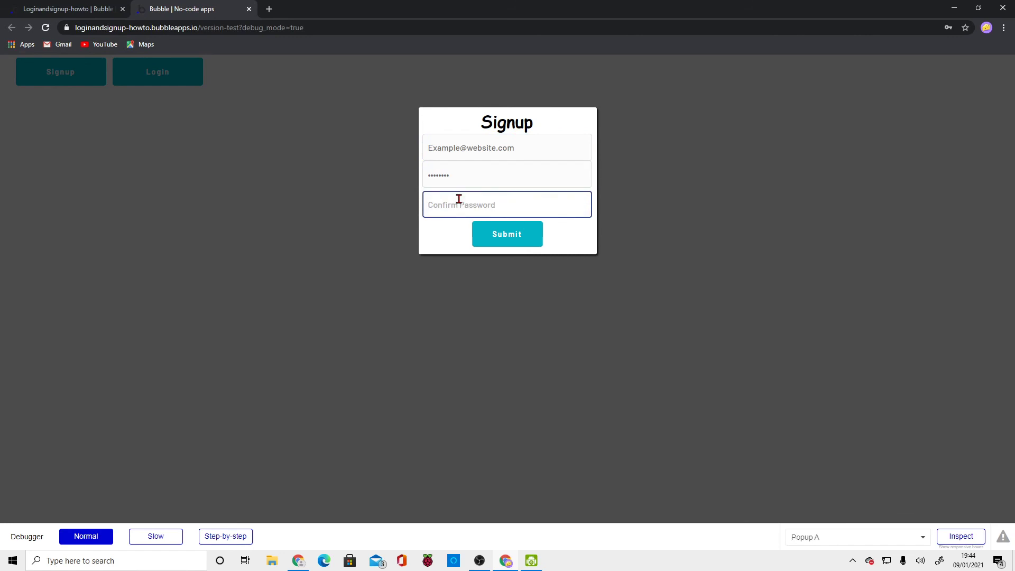
{"action": "type", "text": "12"}
{"action": "left_click", "coordinate": [504, 240]}
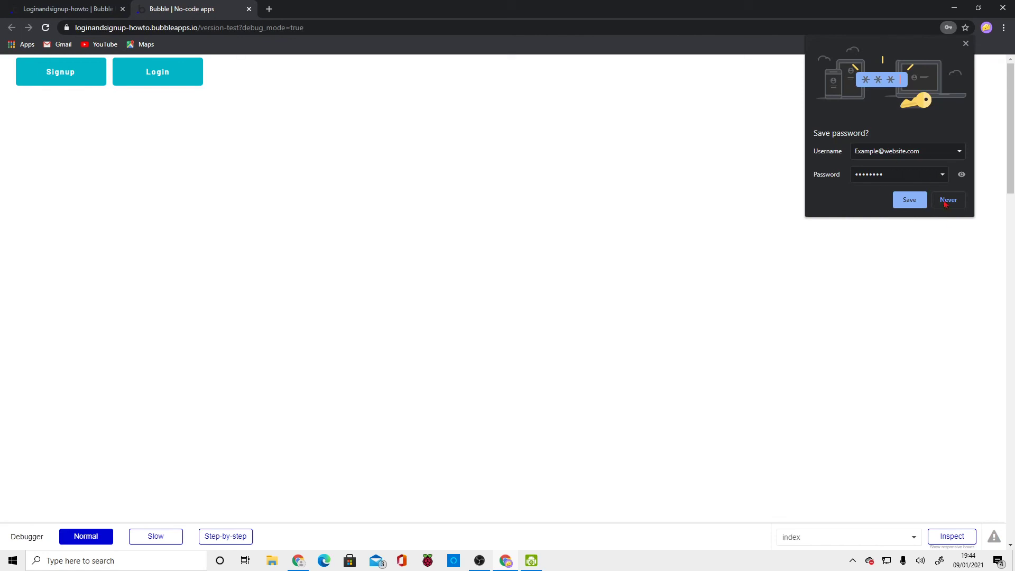
{"action": "left_click", "coordinate": [948, 200]}
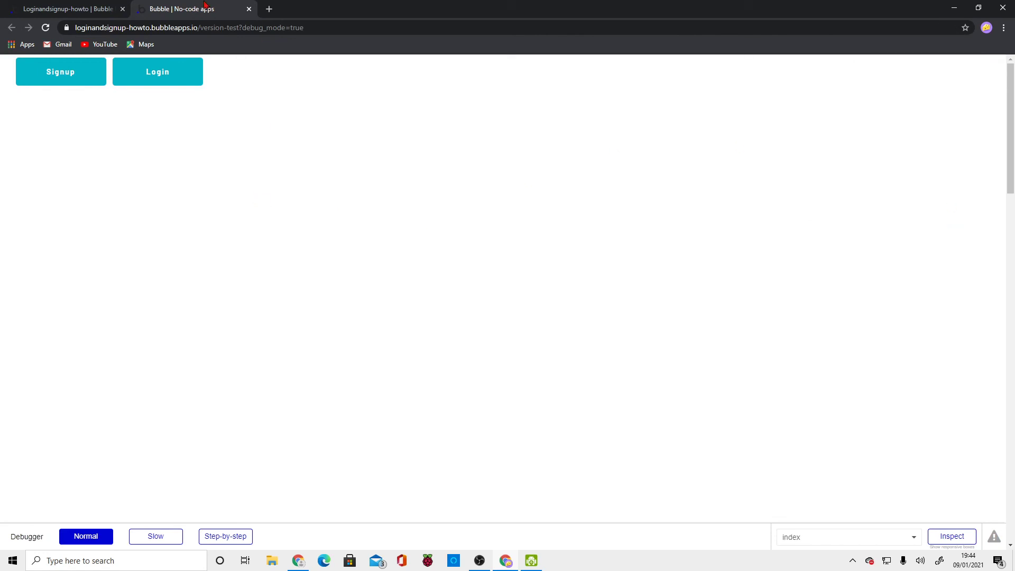
- Open the Login popup, paste the e-mail, enter the password and try logging in
{"action": "left_click", "coordinate": [154, 78]}
{"action": "left_click", "coordinate": [469, 149]}
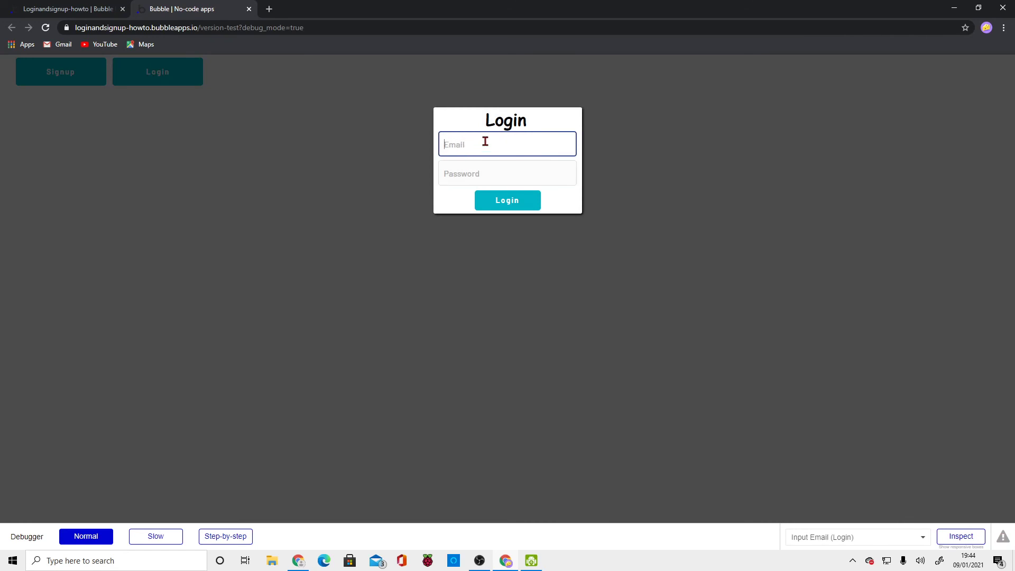
{"action": "key", "text": "ctrl+v"}
{"action": "left_click", "coordinate": [527, 173]}
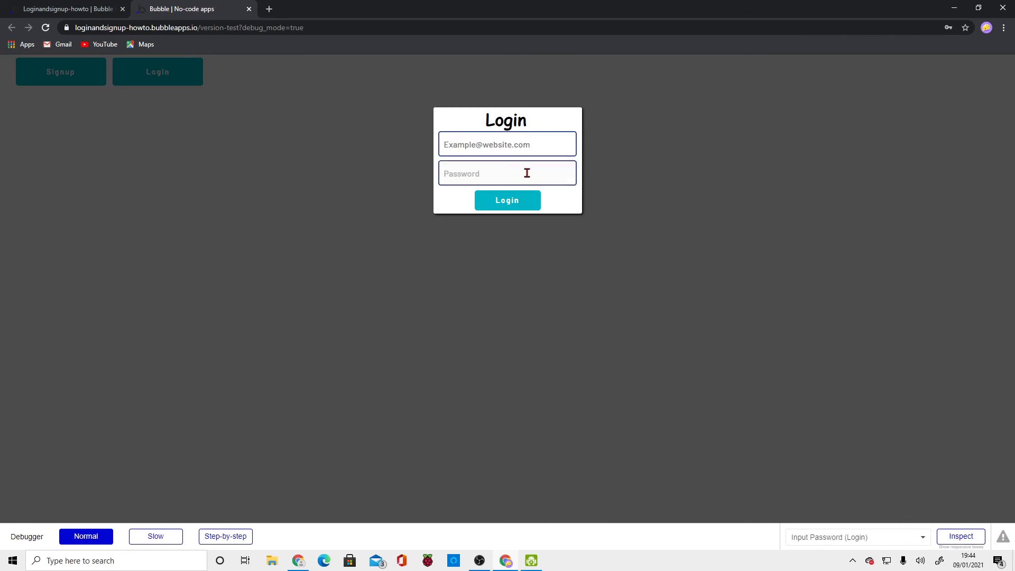
{"action": "left_click", "coordinate": [527, 172]}
{"action": "type", "text": "p"}
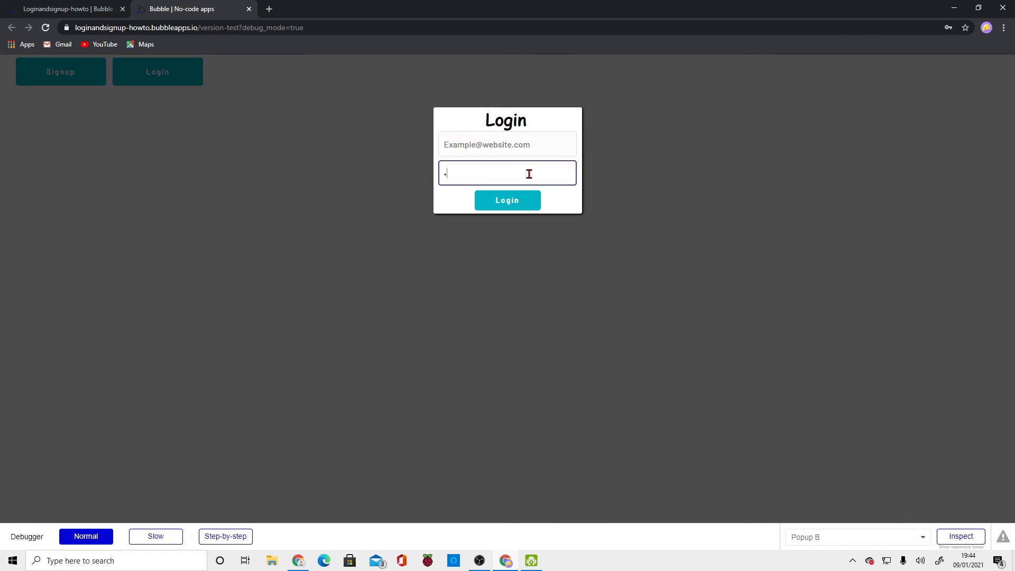
{"action": "left_click", "coordinate": [502, 204]}
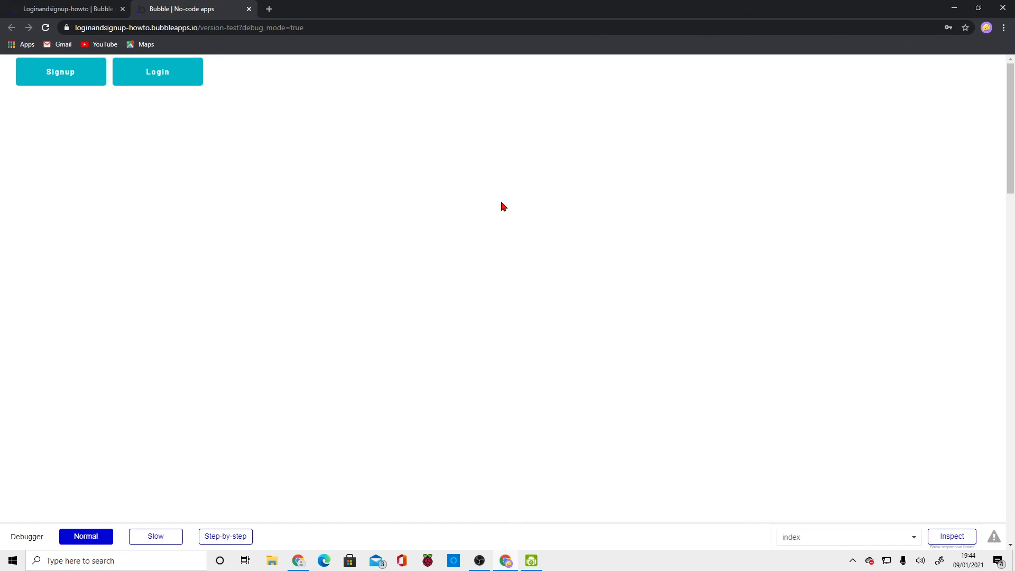
- Reopen the Login popup, edit the e-mail and password, and retry the log-in
{"action": "left_click", "coordinate": [166, 82]}
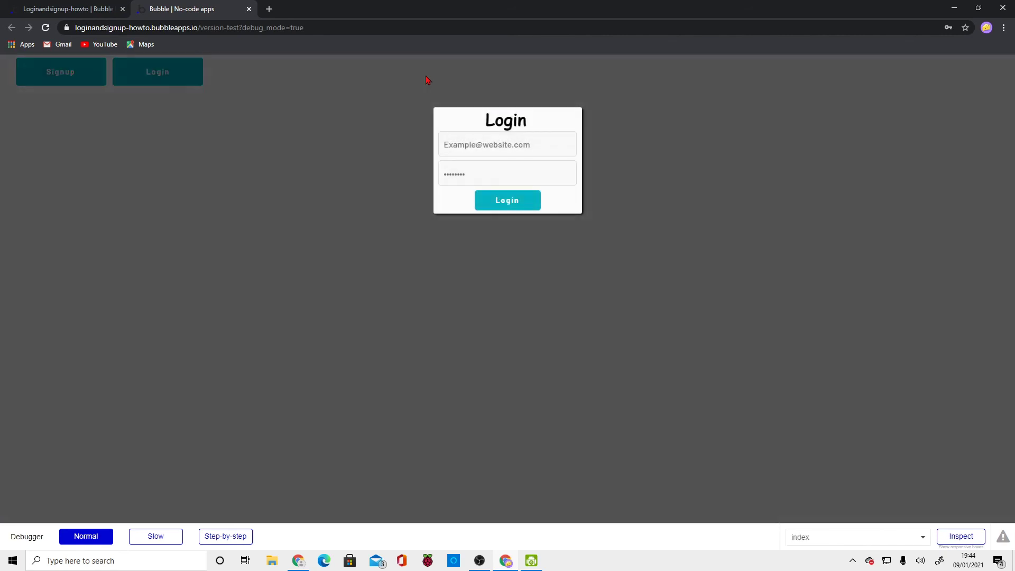
{"action": "left_click", "coordinate": [536, 150]}
{"action": "double_click", "coordinate": [474, 144]}
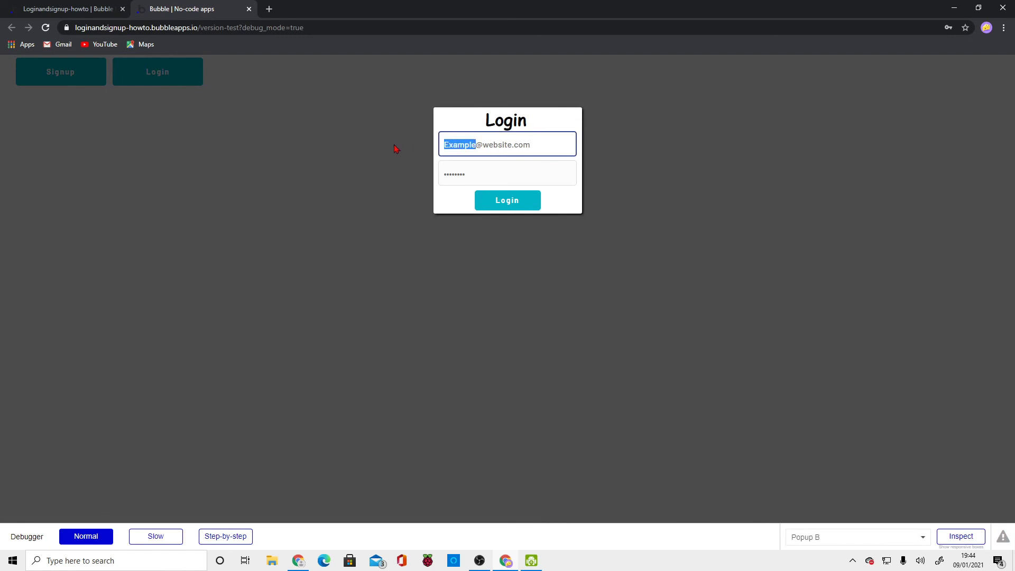
{"action": "type", "text": "irngds"}
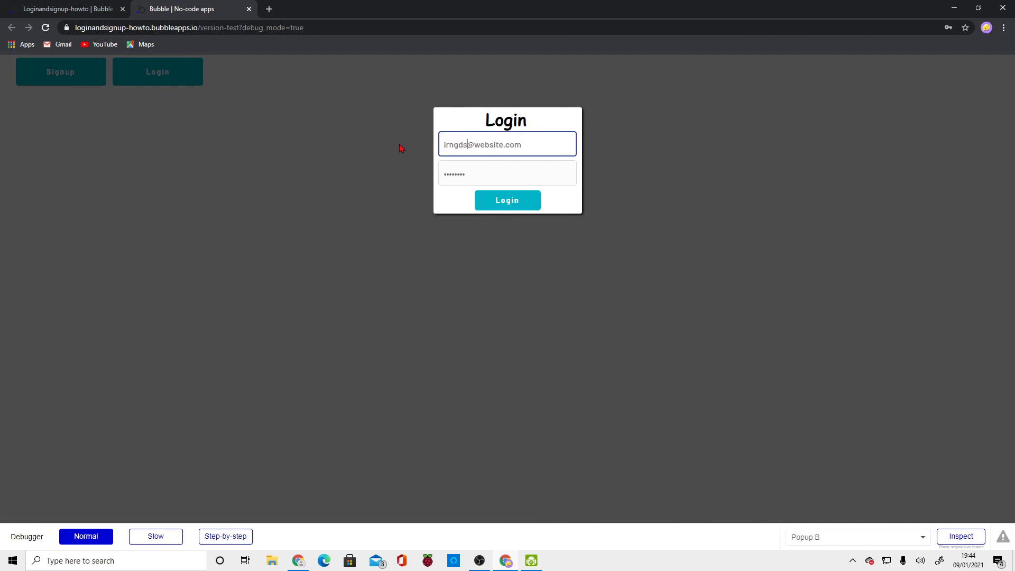
{"action": "left_click_drag", "start_coordinate": [501, 144], "coordinate": [473, 144]}
{"action": "type", "text": "iomf"}
{"action": "left_click", "coordinate": [503, 163]}
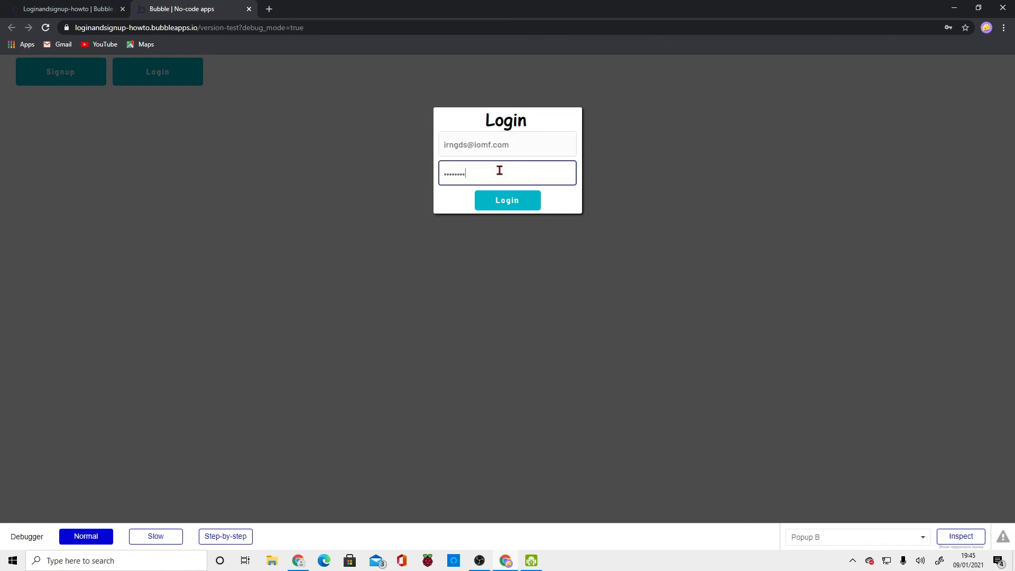
{"action": "left_click_drag", "start_coordinate": [498, 170], "coordinate": [415, 174]}
{"action": "type", "text": "••••"}
{"action": "left_click", "coordinate": [521, 201]}
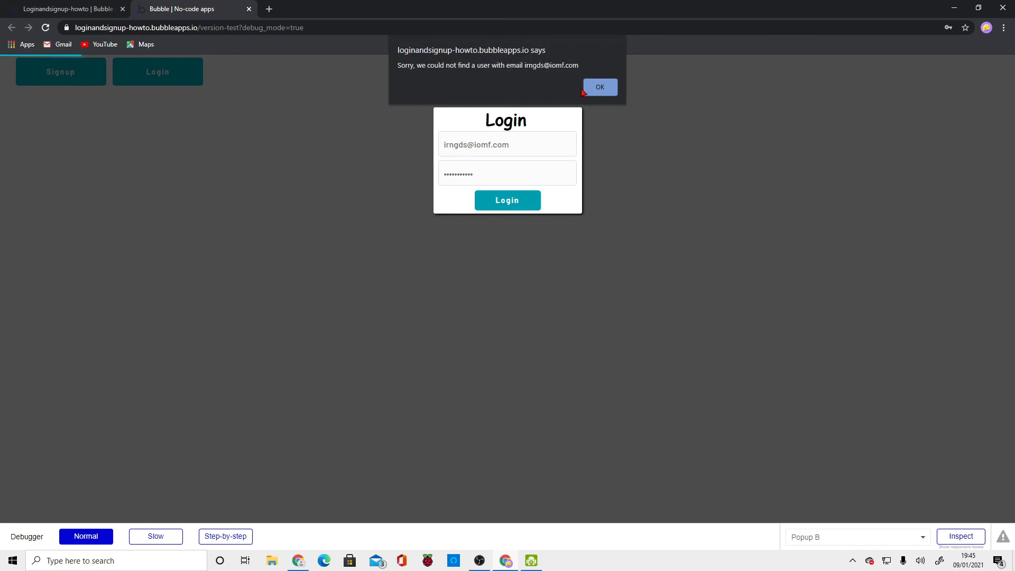
- Dismiss the user-not-found alert and submit the credentials again, closing the popup
{"action": "left_click", "coordinate": [602, 88]}
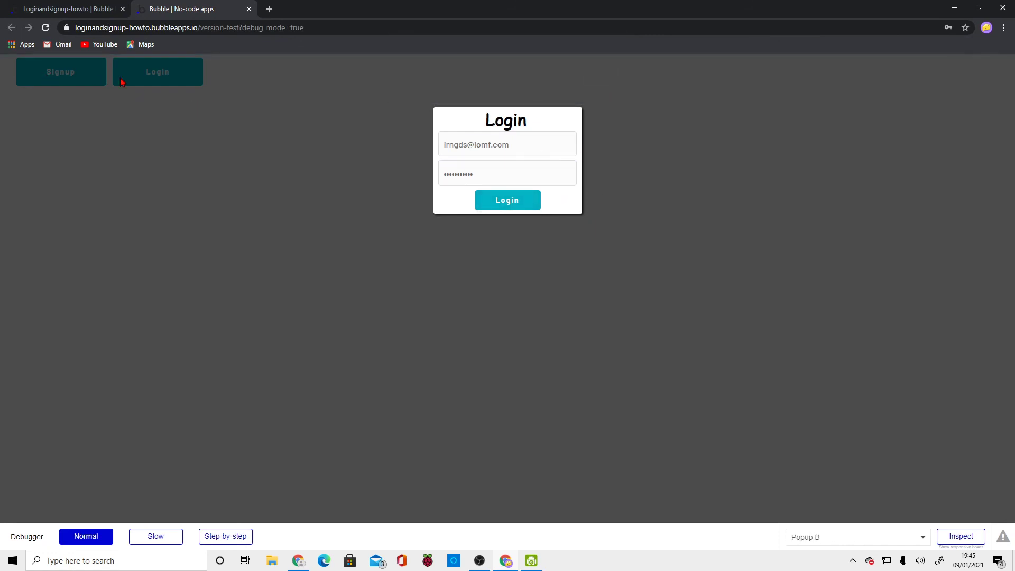
{"action": "left_click", "coordinate": [527, 148]}
{"action": "left_click", "coordinate": [465, 168]}
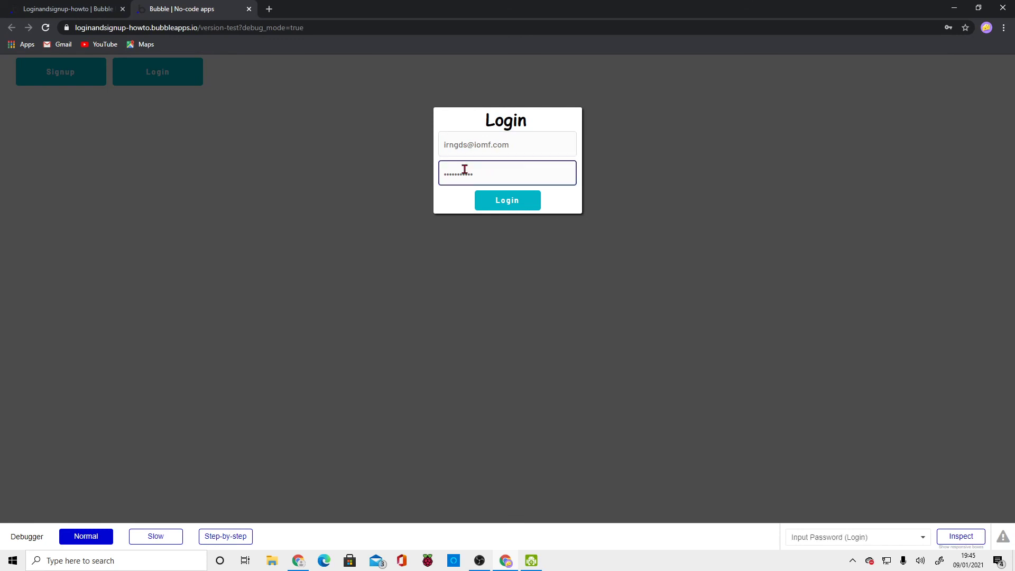
{"action": "left_click", "coordinate": [489, 151]}
{"action": "left_click", "coordinate": [424, 162]}
{"action": "key", "text": "Escape"}
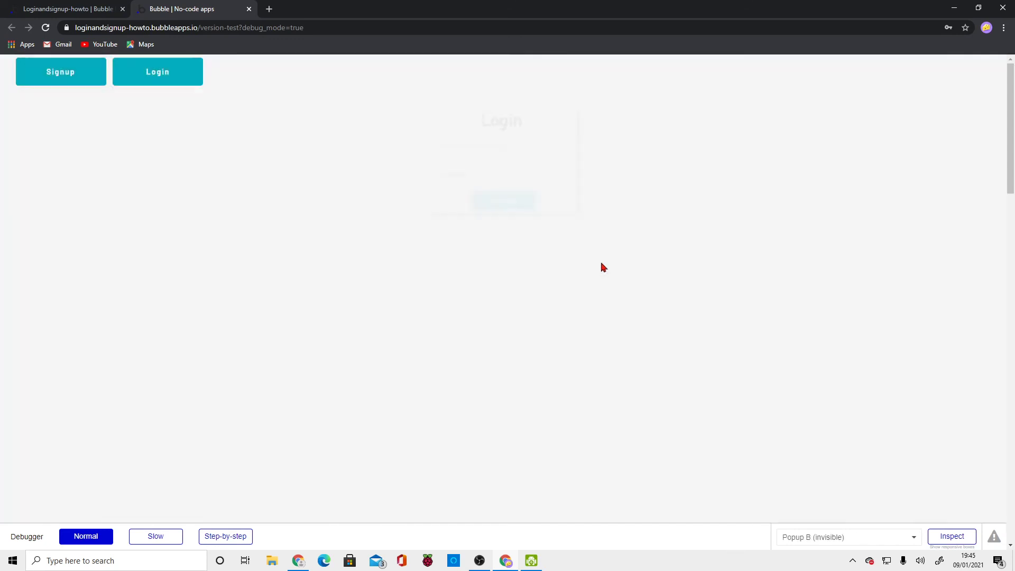